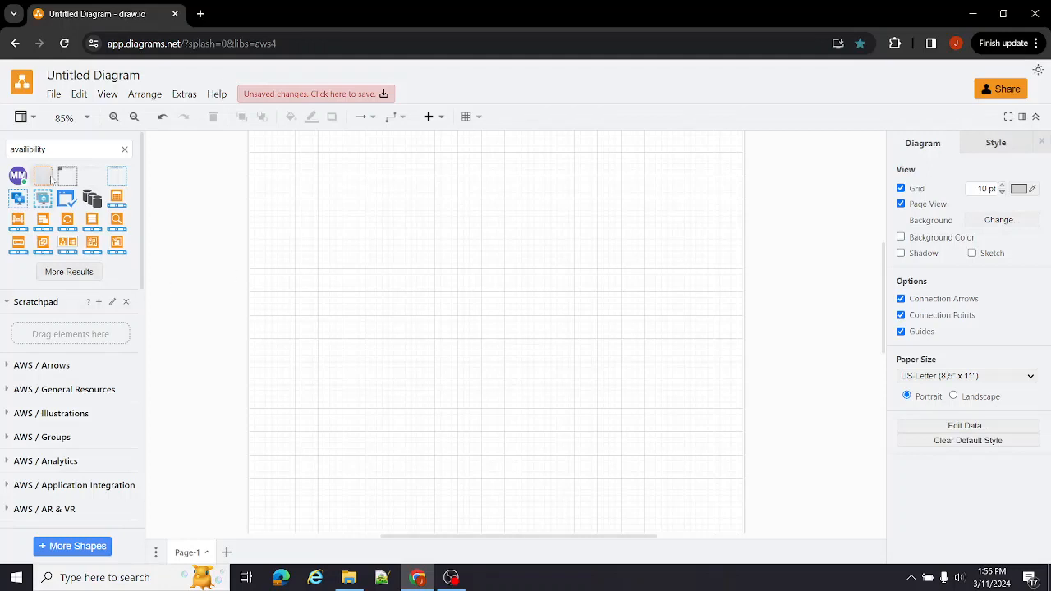
# Step: Search the shape library for "AWS cloud" and add the AWS Cloud group to the page
pyautogui.click(124, 150)
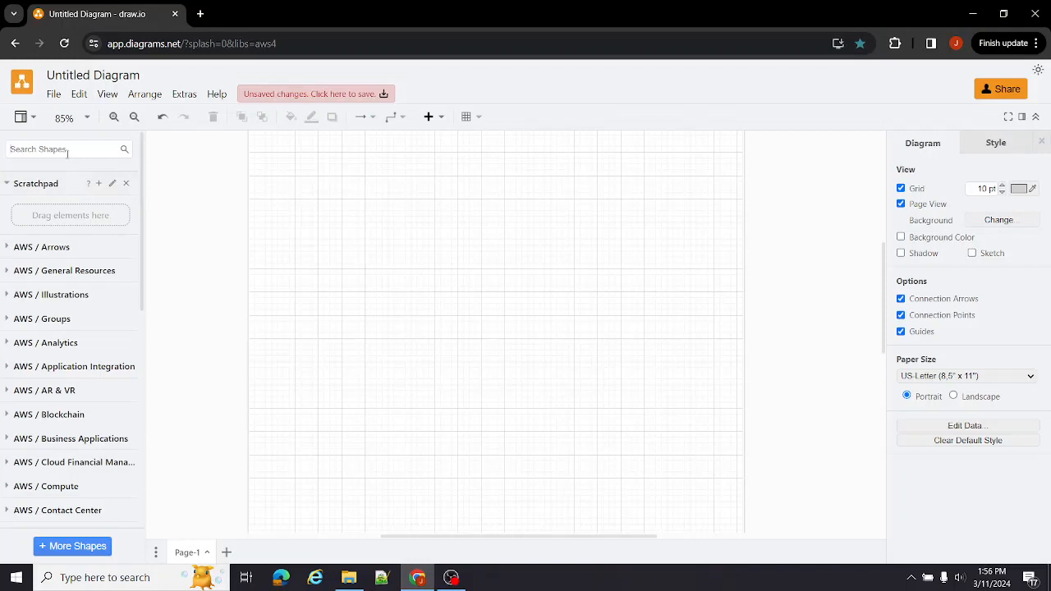
pyautogui.click(67, 153)
pyautogui.write('AWS cloud')
pyautogui.press('Return')
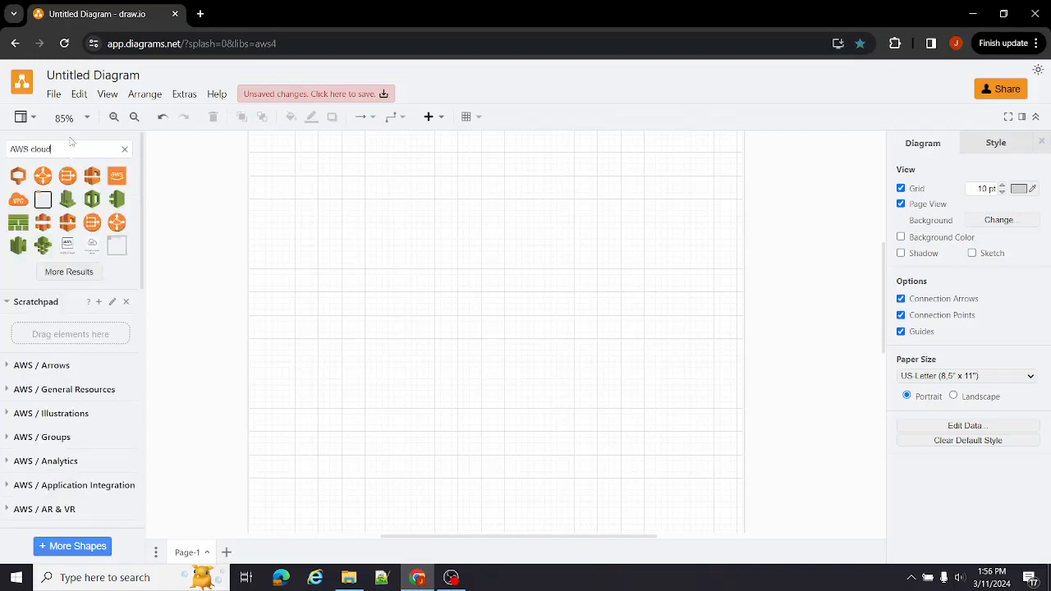
pyautogui.moveTo(95, 228)
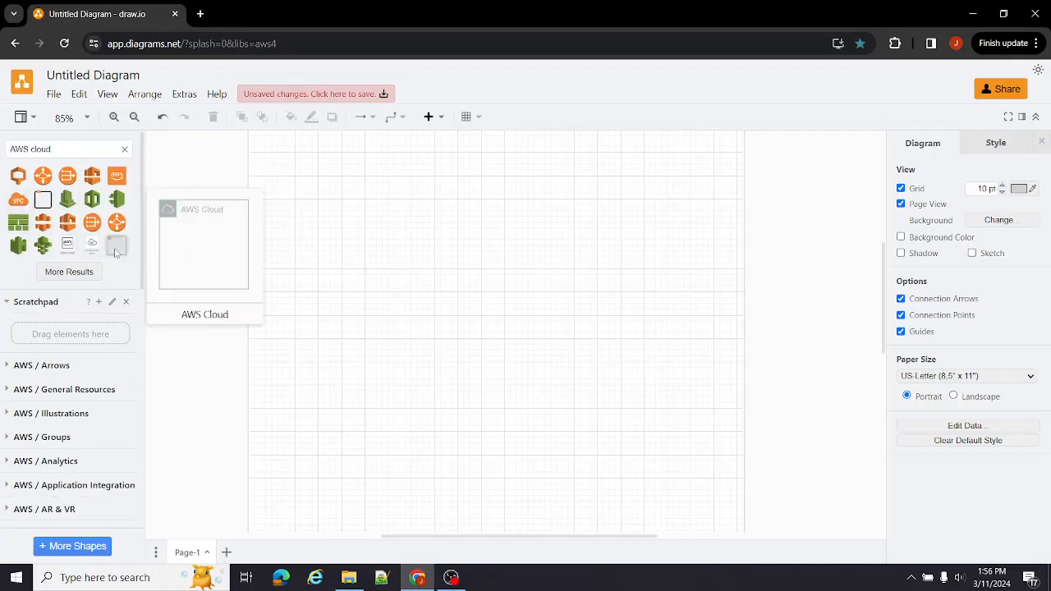
pyautogui.click(116, 252)
# Step: Move the AWS Cloud group to the page's upper-left area and enlarge it to fill most of the page
pyautogui.moveTo(476, 293); pyautogui.dragTo(290, 155)
pyautogui.moveTo(553, 368); pyautogui.dragTo(708, 521)
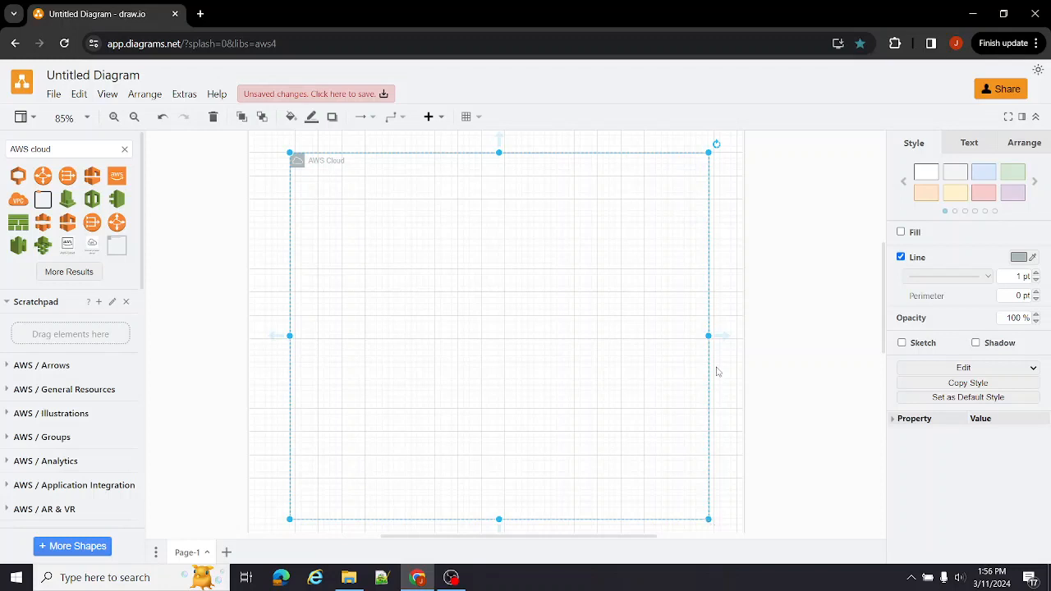
pyautogui.moveTo(708, 335); pyautogui.dragTo(714, 335)
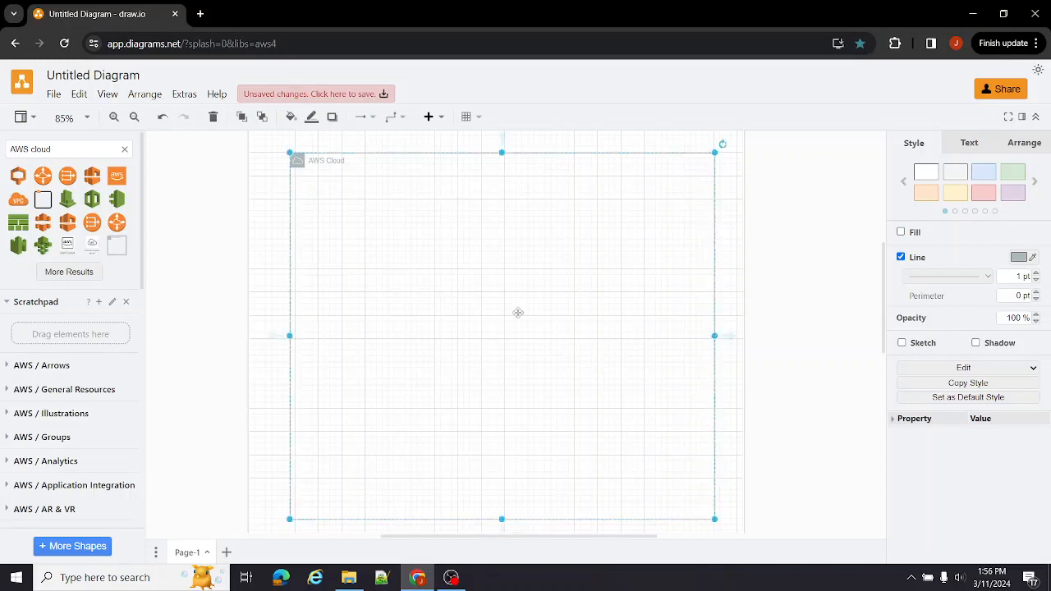
# Step: Add a Region group and size it to sit just inside the AWS Cloud group's borders
pyautogui.tripleClick(79, 149)
pyautogui.write('regio')
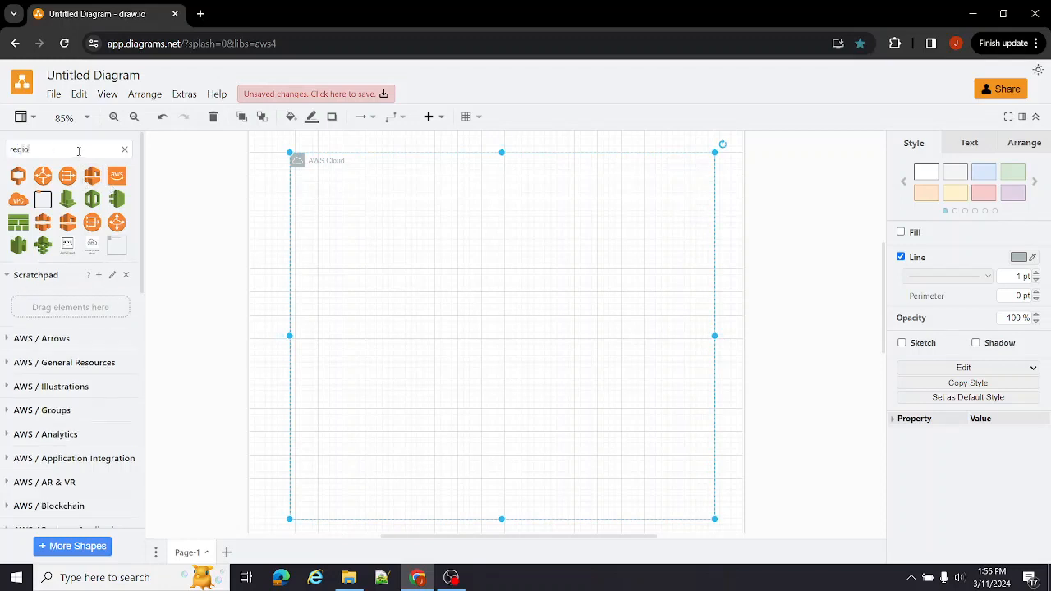
pyautogui.write('n')
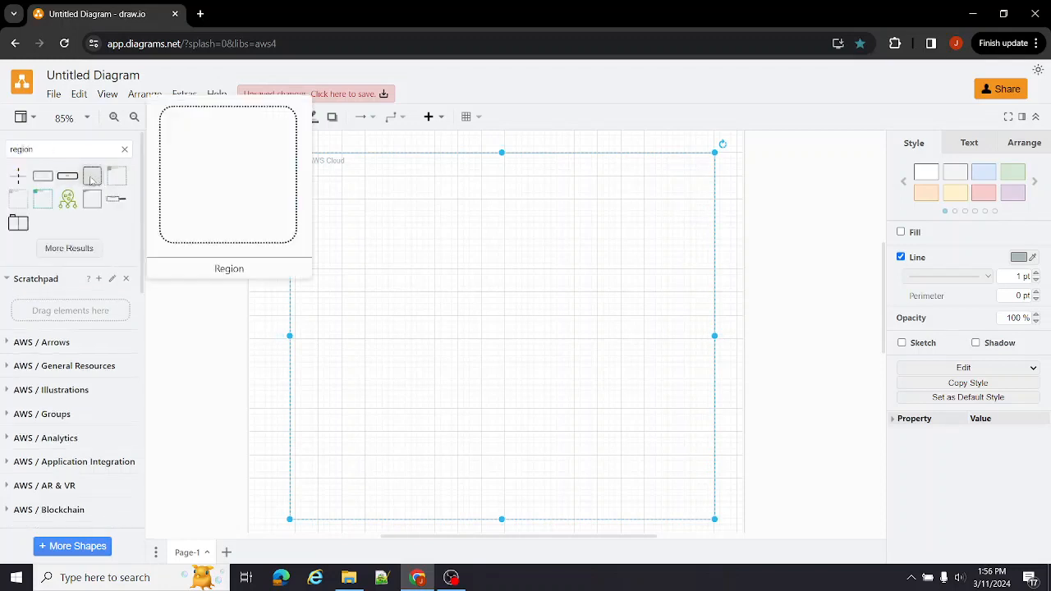
pyautogui.click(115, 179)
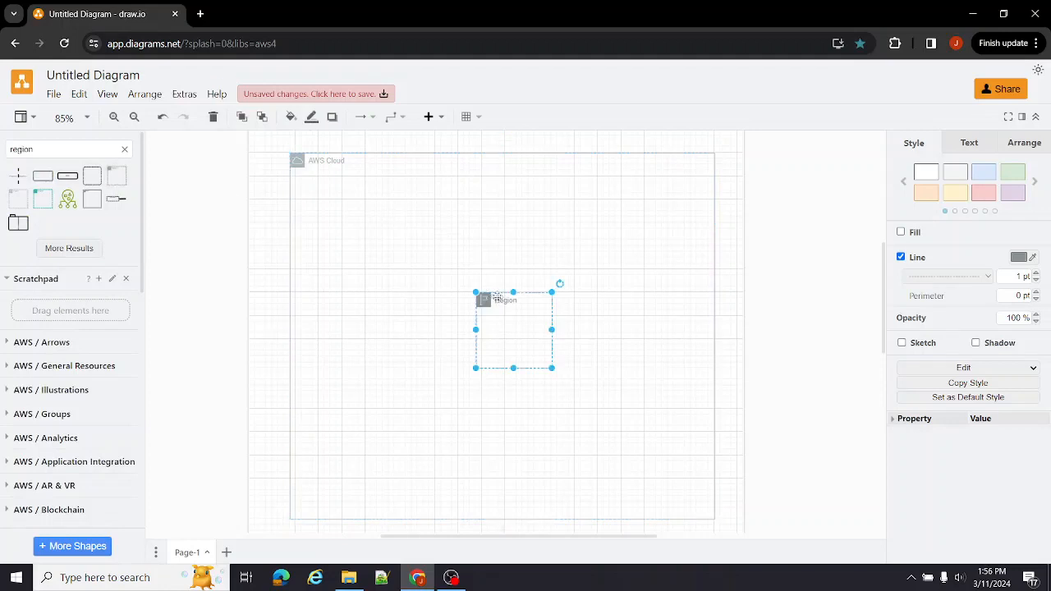
pyautogui.moveTo(499, 294); pyautogui.dragTo(332, 172)
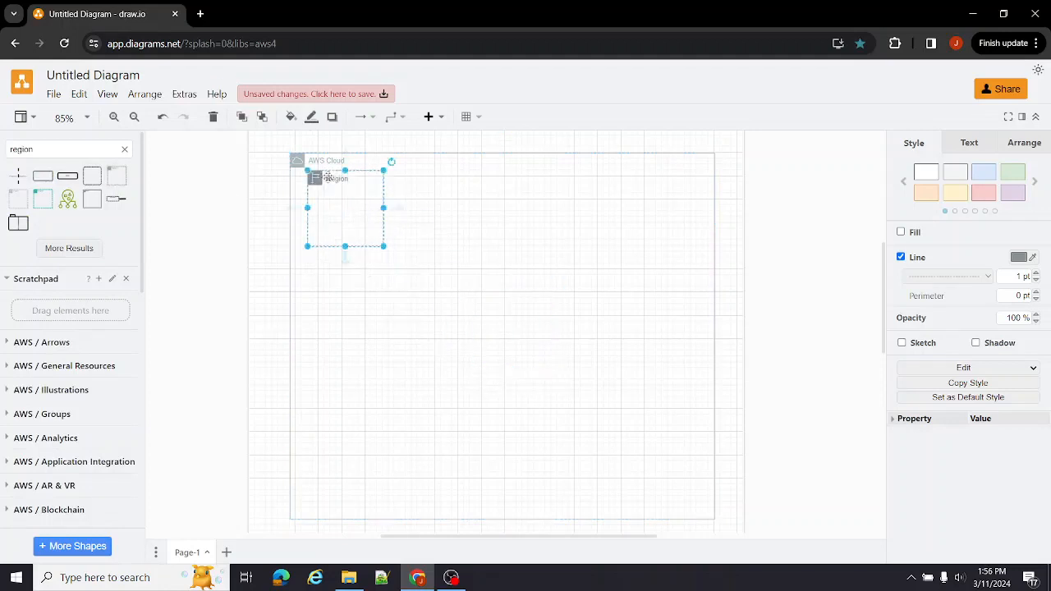
pyautogui.moveTo(381, 244); pyautogui.dragTo(697, 508)
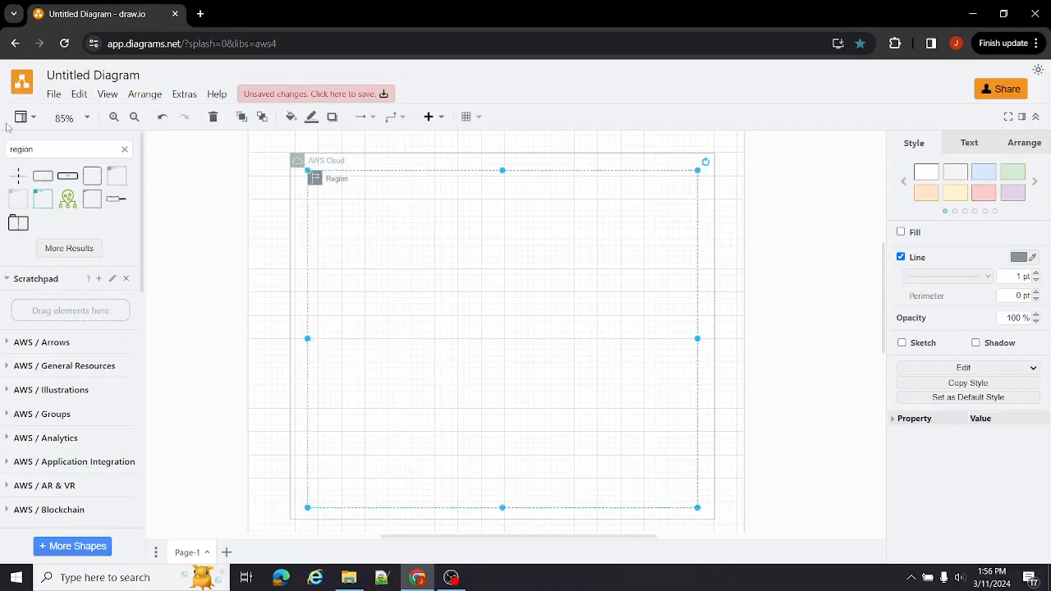
# Step: Add a VPC group and size it to fill the Region group with a small margin
pyautogui.doubleClick(44, 149)
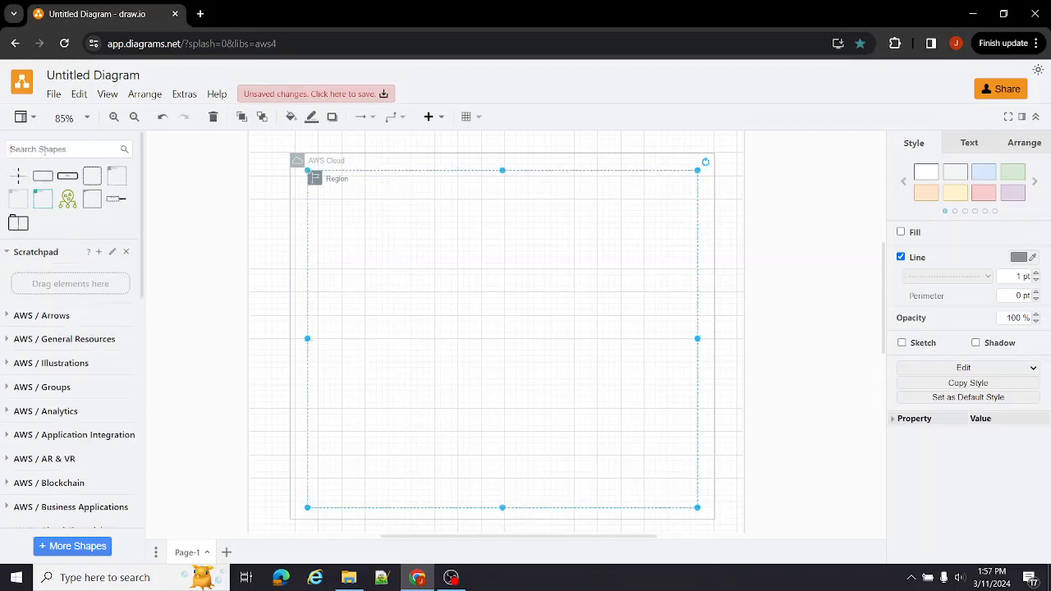
pyautogui.write('vpc')
pyautogui.press('Return')
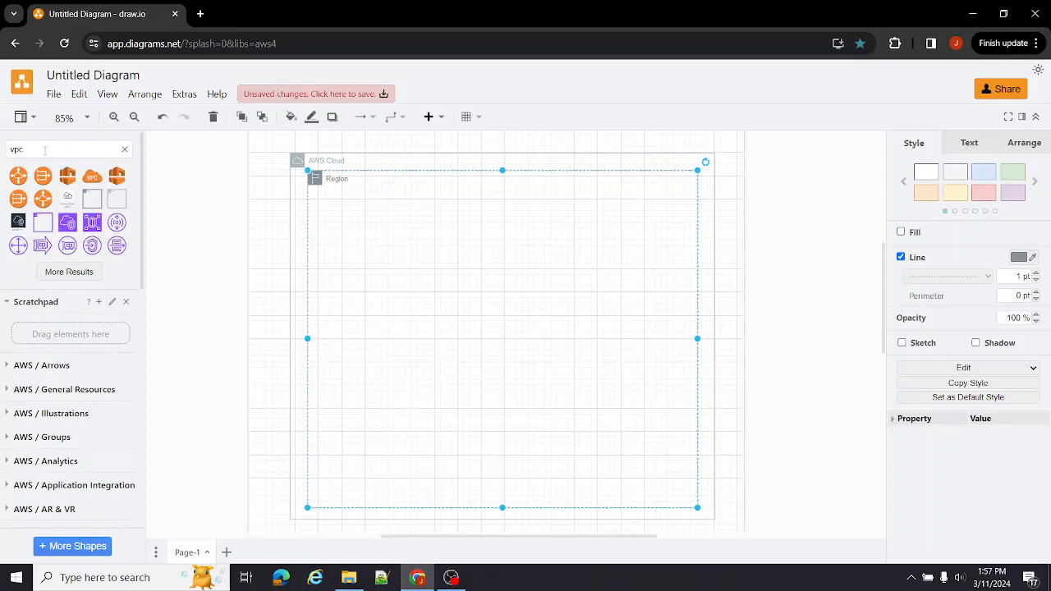
pyautogui.click(92, 198)
pyautogui.moveTo(506, 299); pyautogui.dragTo(355, 202)
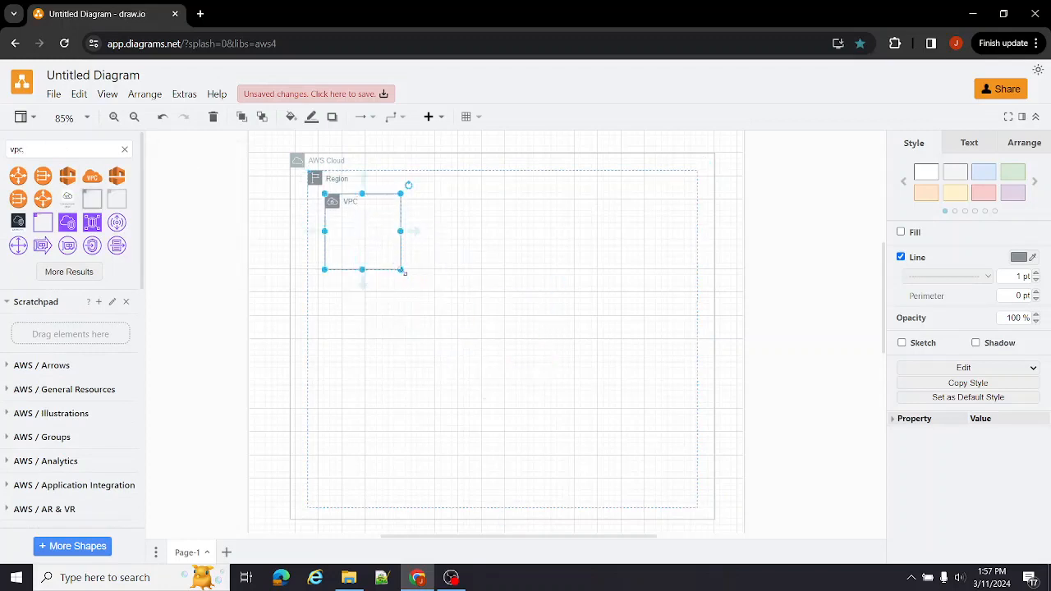
pyautogui.moveTo(401, 268); pyautogui.dragTo(685, 497)
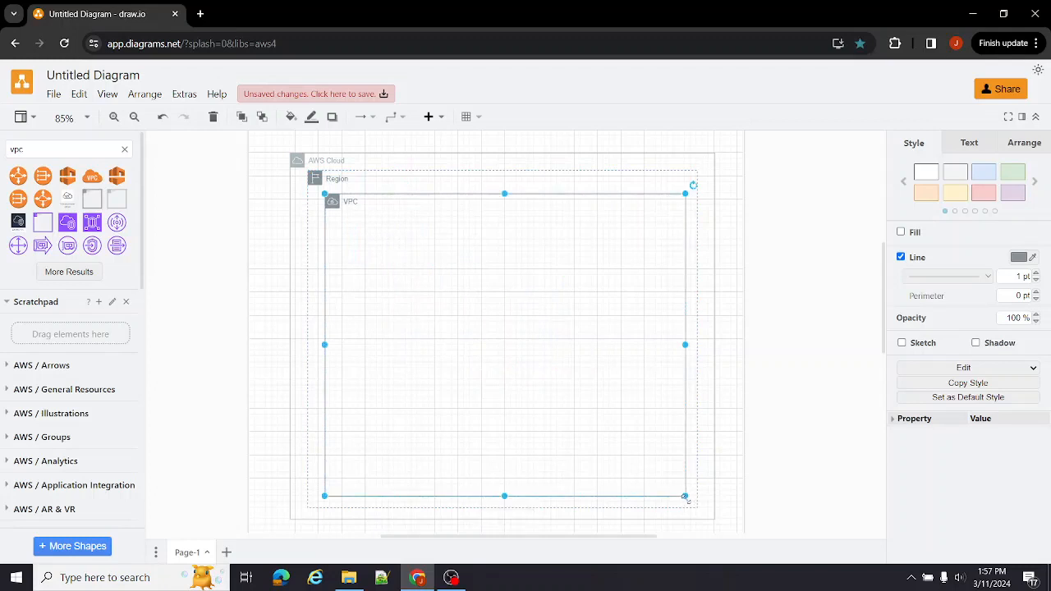
# Step: Add an Availability zone group and stretch it into a tall box in the left half of the VPC
pyautogui.doubleClick(27, 150)
pyautogui.press('BackSpace')
pyautogui.write('avail')
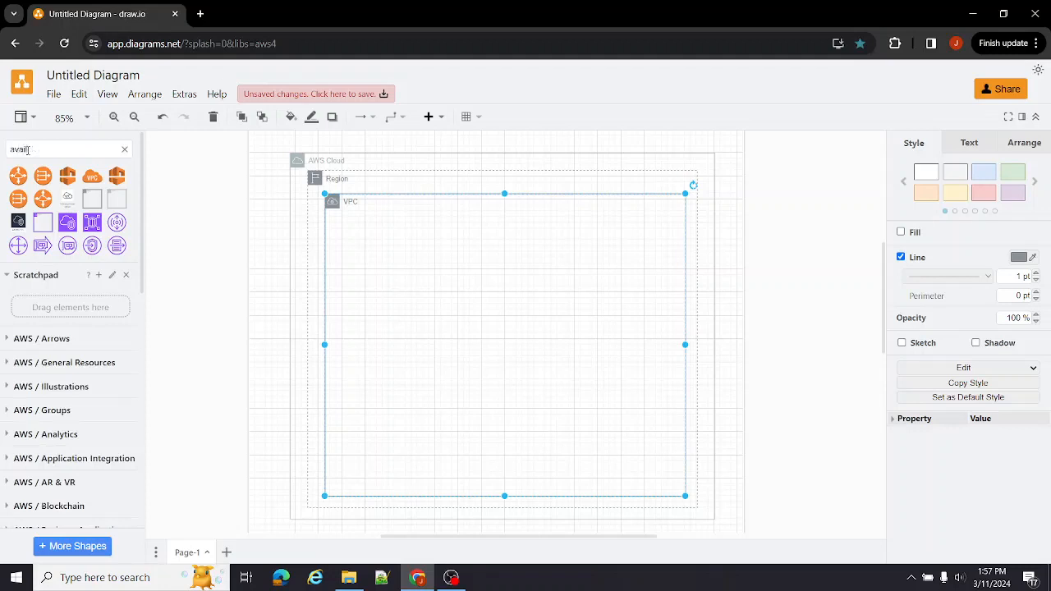
pyautogui.write('ability')
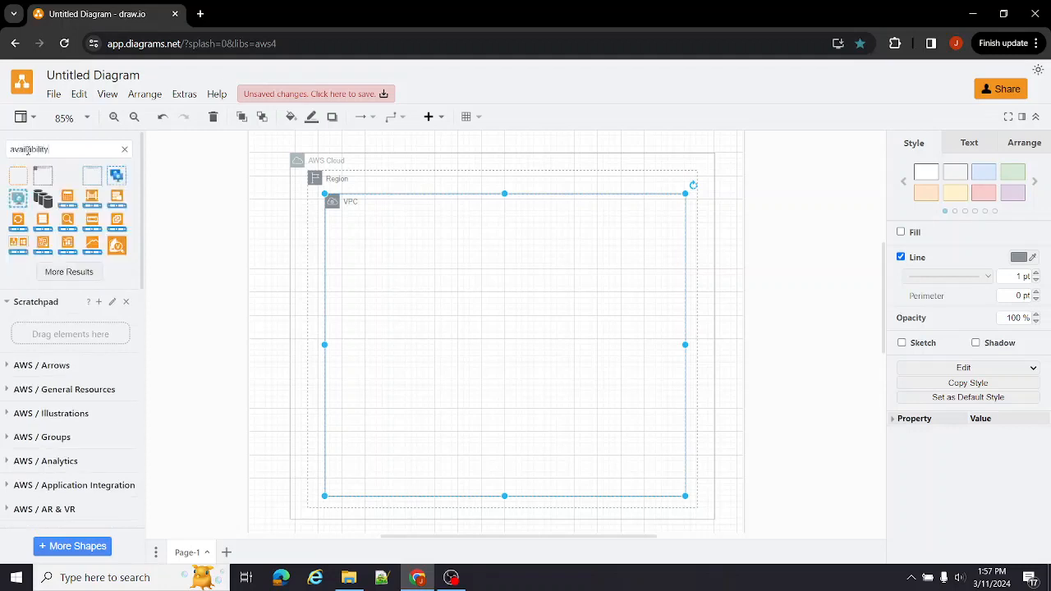
pyautogui.click(49, 175)
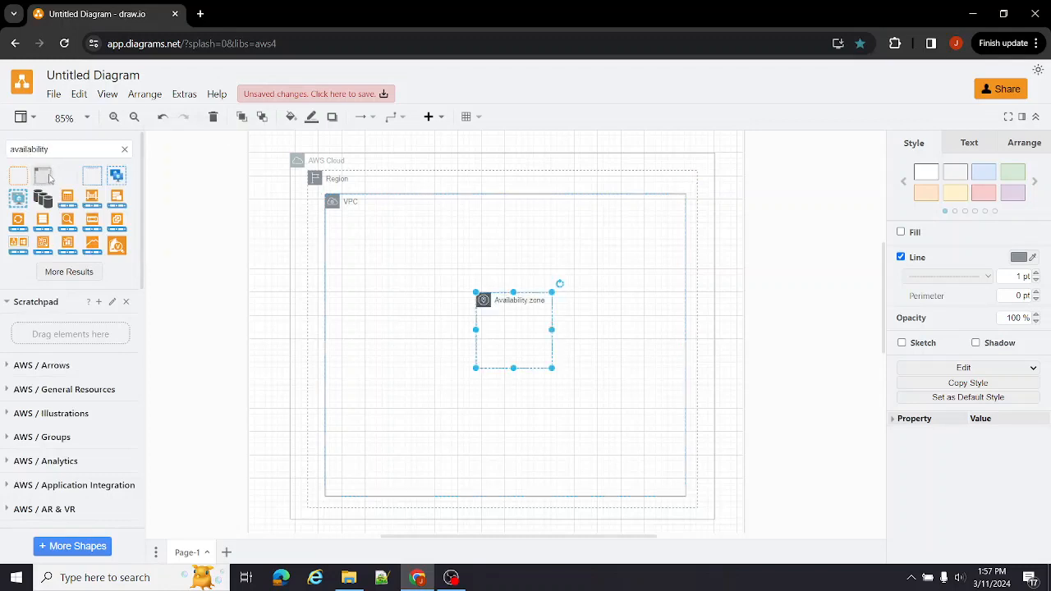
pyautogui.moveTo(503, 310); pyautogui.dragTo(369, 236)
pyautogui.moveTo(418, 293); pyautogui.dragTo(493, 479)
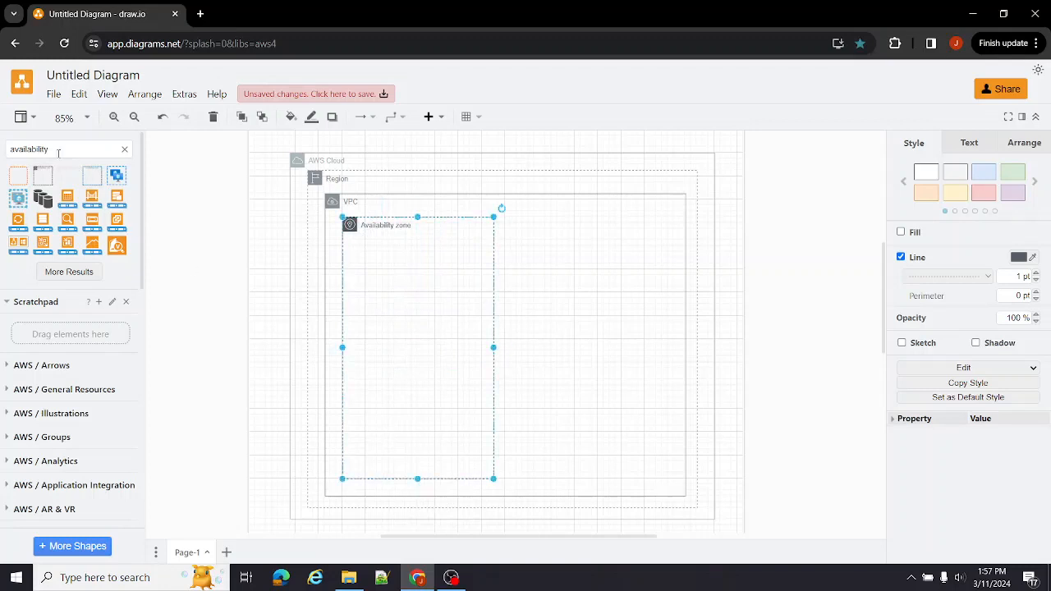
# Step: Add a second tall Availability zone group in the VPC's right half and narrow the left zone to match its width
pyautogui.click(45, 175)
pyautogui.moveTo(523, 328); pyautogui.dragTo(595, 262)
pyautogui.moveTo(621, 299); pyautogui.dragTo(678, 485)
pyautogui.moveTo(633, 399); pyautogui.dragTo(632, 391)
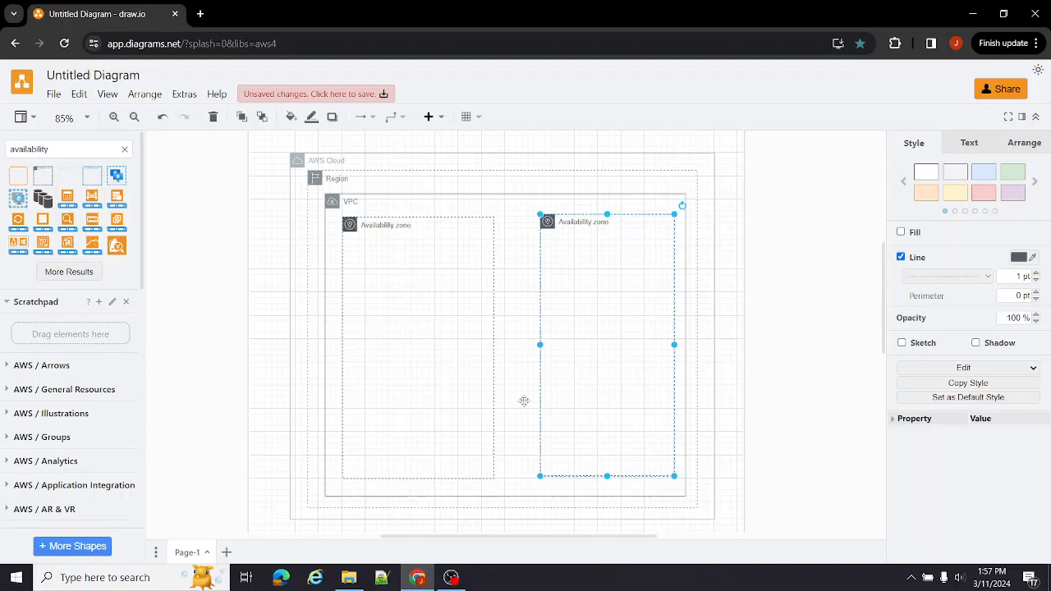
pyautogui.click(491, 354)
pyautogui.moveTo(495, 347); pyautogui.dragTo(476, 347)
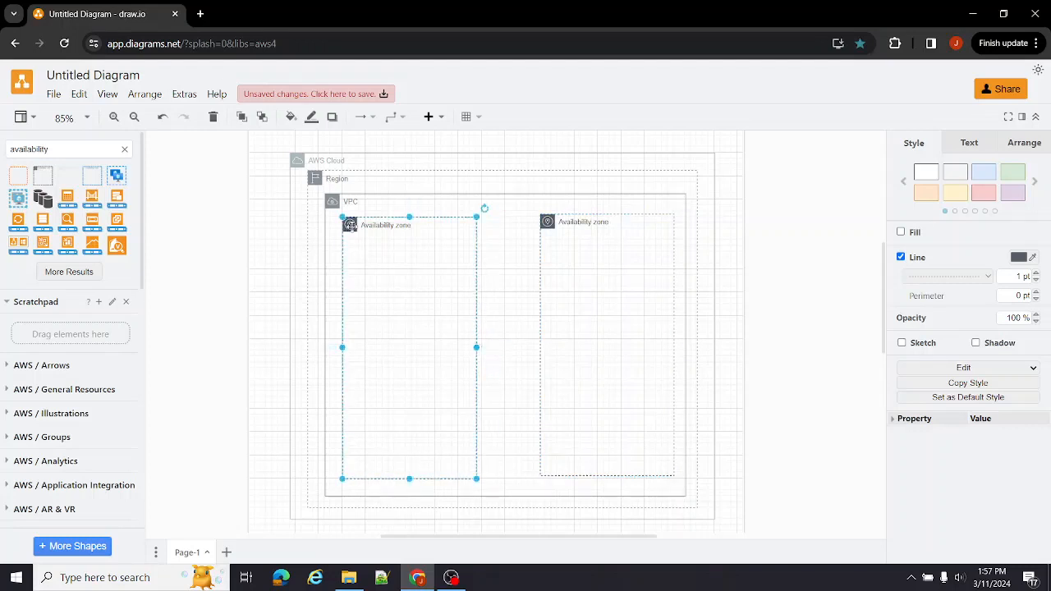
# Step: Rename the left availability zone us-east-1 and the right one us-west-1
pyautogui.doubleClick(350, 225)
pyautogui.write('us-e')
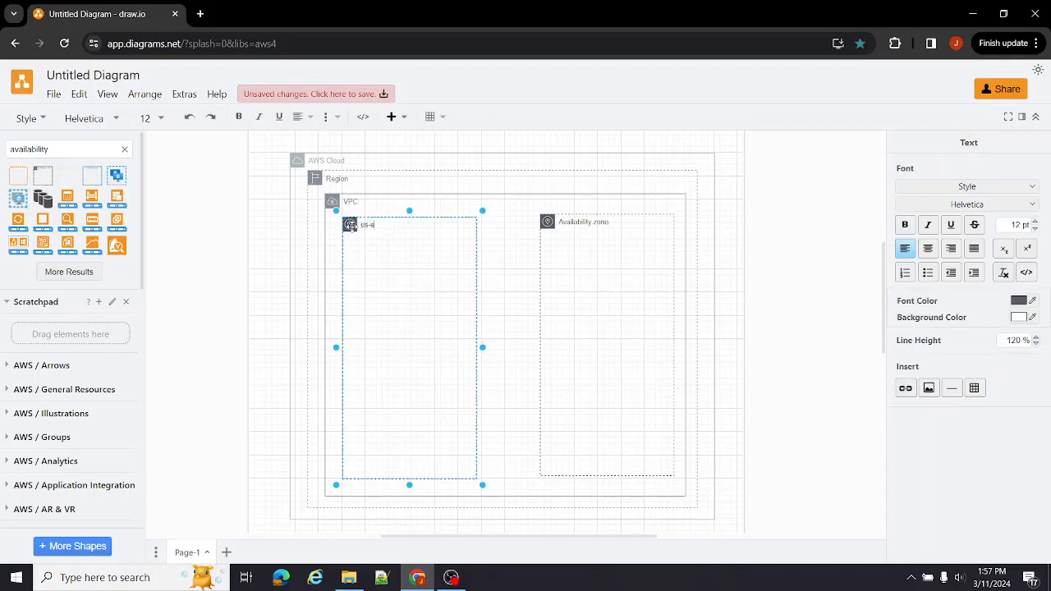
pyautogui.write('ast-1')
pyautogui.click(567, 223)
pyautogui.doubleClick(571, 229)
pyautogui.write('us-we')
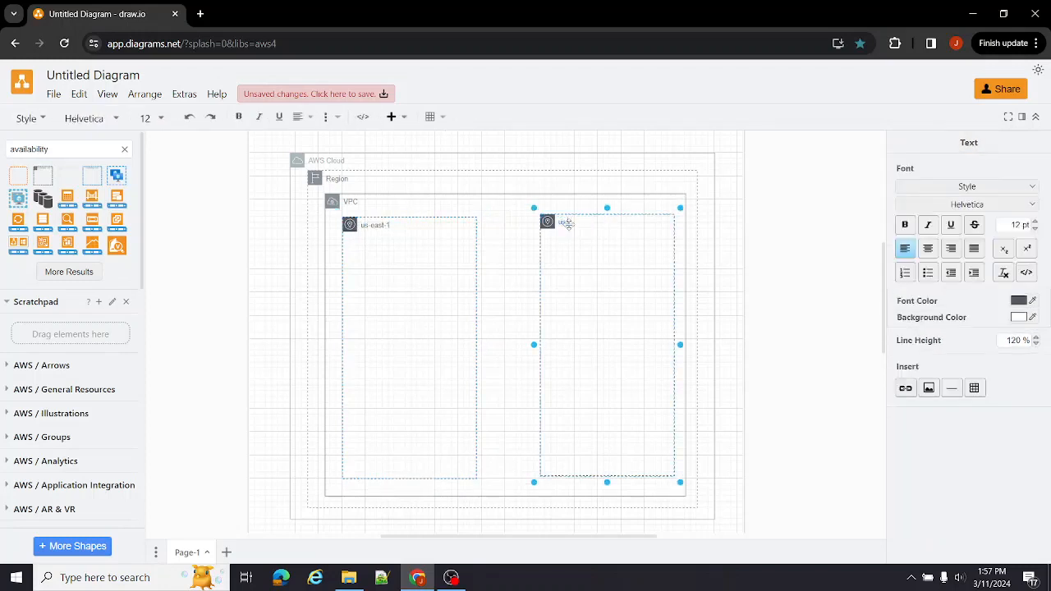
pyautogui.write('st-1')
pyautogui.click(501, 277)
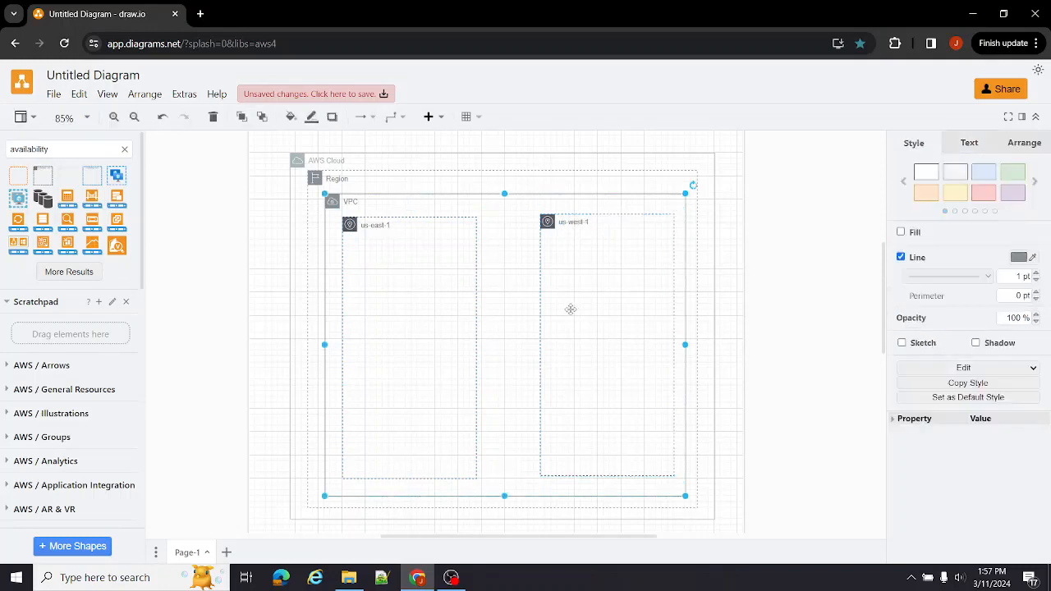
# Step: Widen the us-west-1 zone slightly toward the us-east-1 zone
pyautogui.click(542, 335)
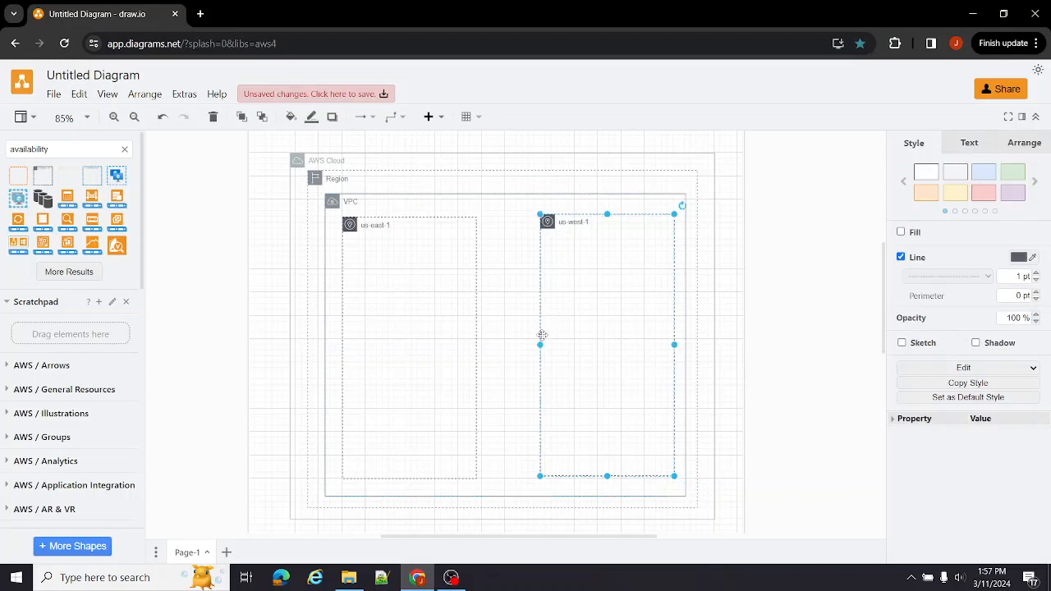
pyautogui.moveTo(541, 345); pyautogui.dragTo(535, 345)
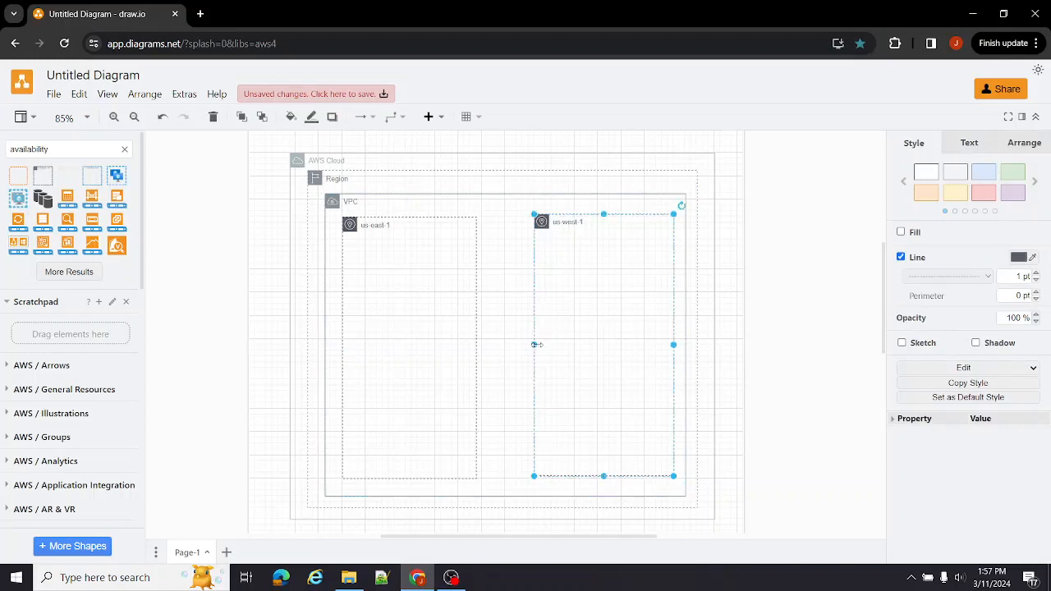
pyautogui.click(427, 306)
# Step: Search the shape library for "subnet" and preview the private and generic subnet shapes
pyautogui.doubleClick(44, 148)
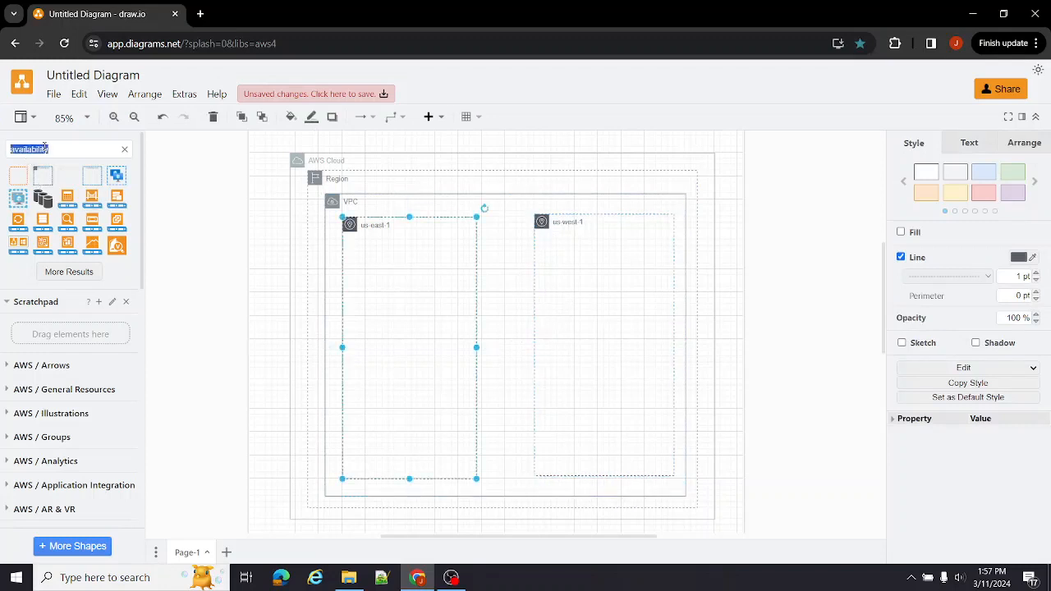
pyautogui.write('subnet')
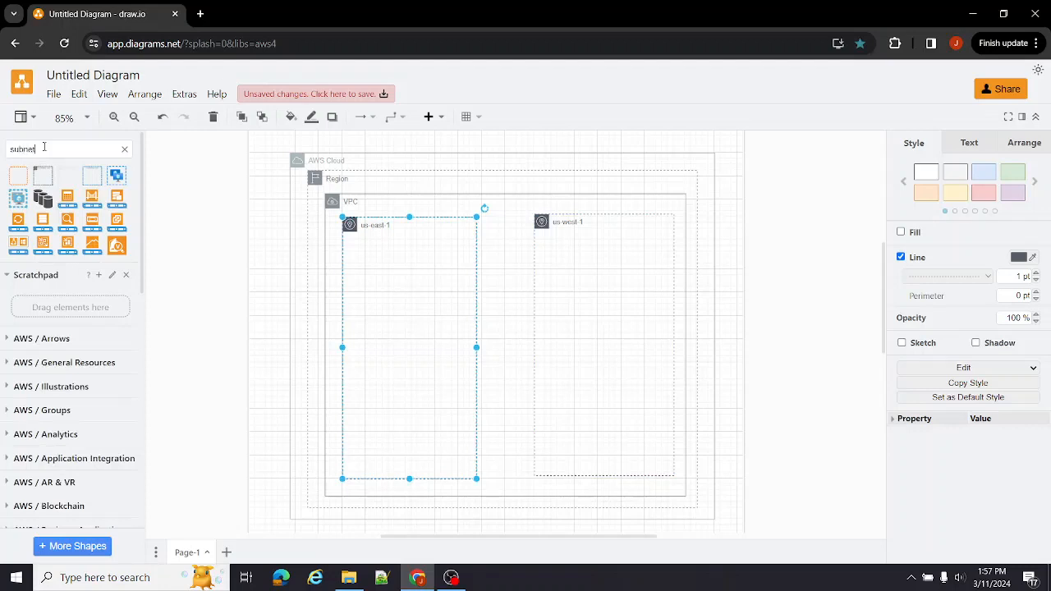
pyautogui.press('Return')
pyautogui.moveTo(86, 176)
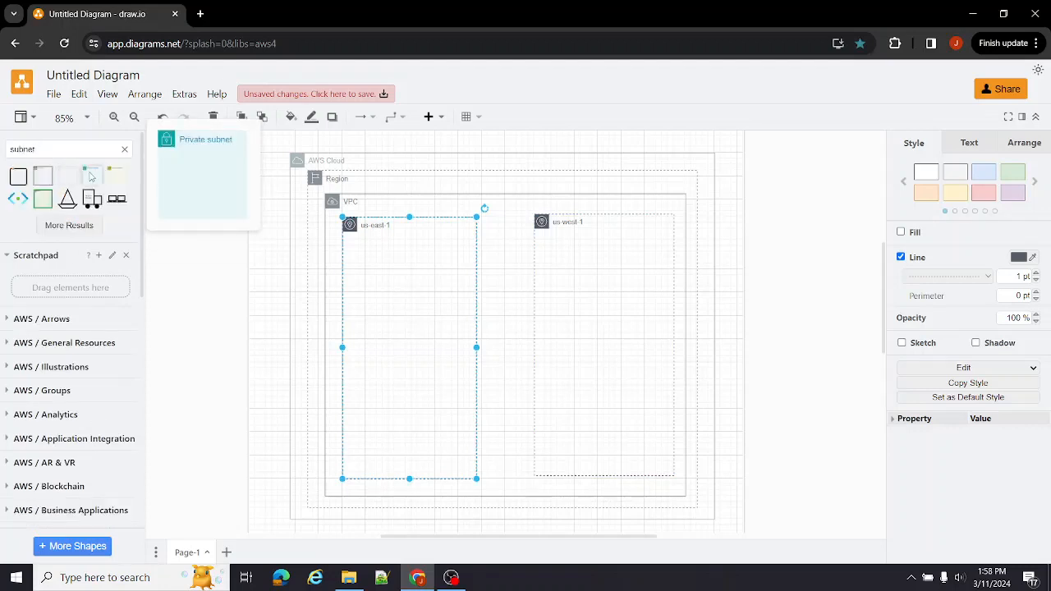
pyautogui.moveTo(39, 179)
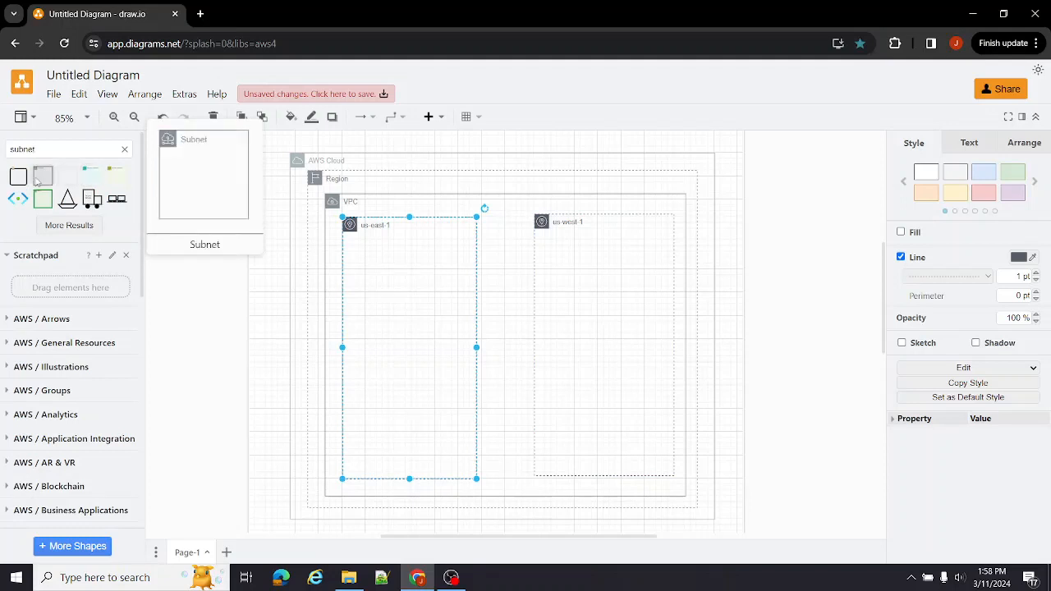
pyautogui.click(115, 176)
pyautogui.moveTo(542, 328); pyautogui.dragTo(519, 332)
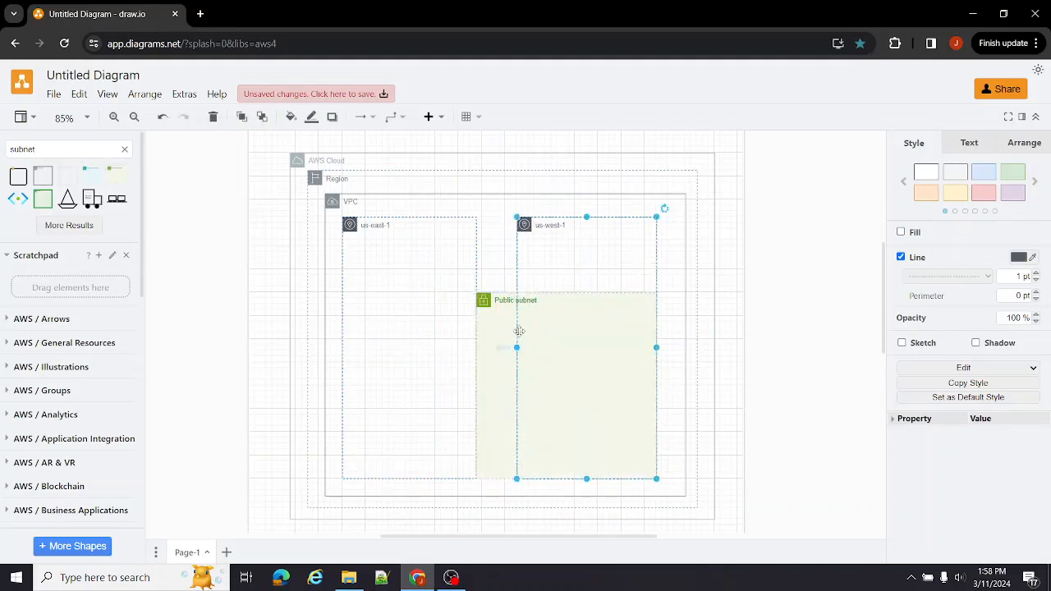
pyautogui.hotkey('ctrl', 'z')
pyautogui.hotkey('ctrl', 'z')
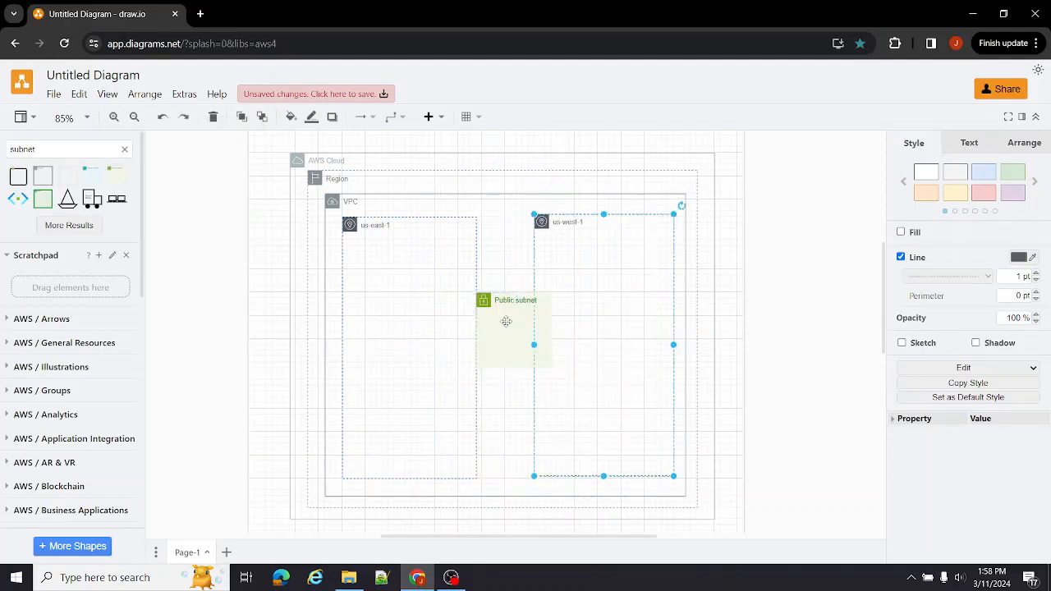
pyautogui.press('Escape')
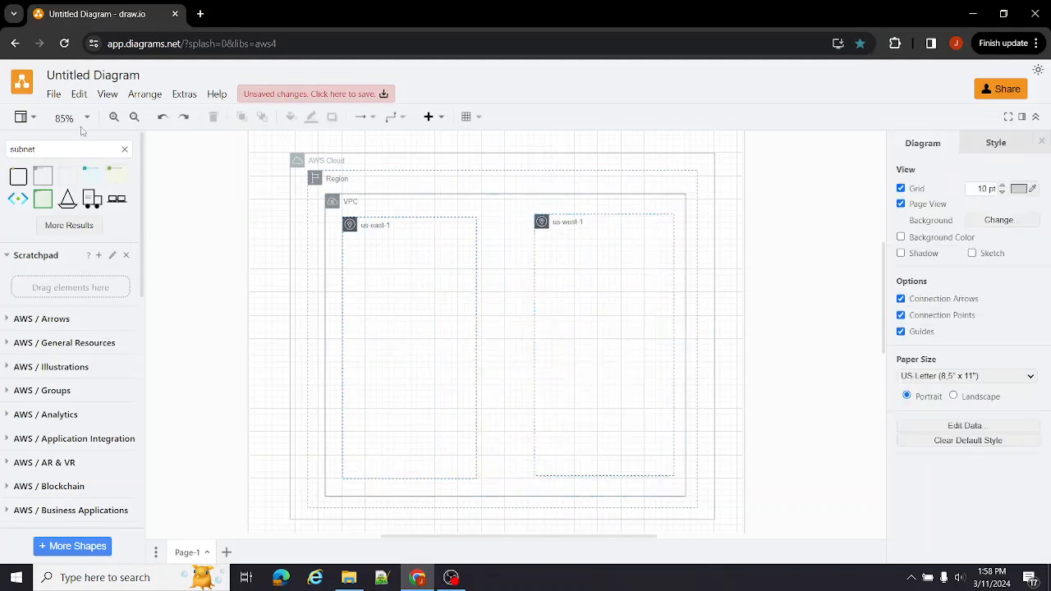
# Step: Add a Private subnet group and move it inside the us-east-1 zone
pyautogui.moveTo(92, 176)
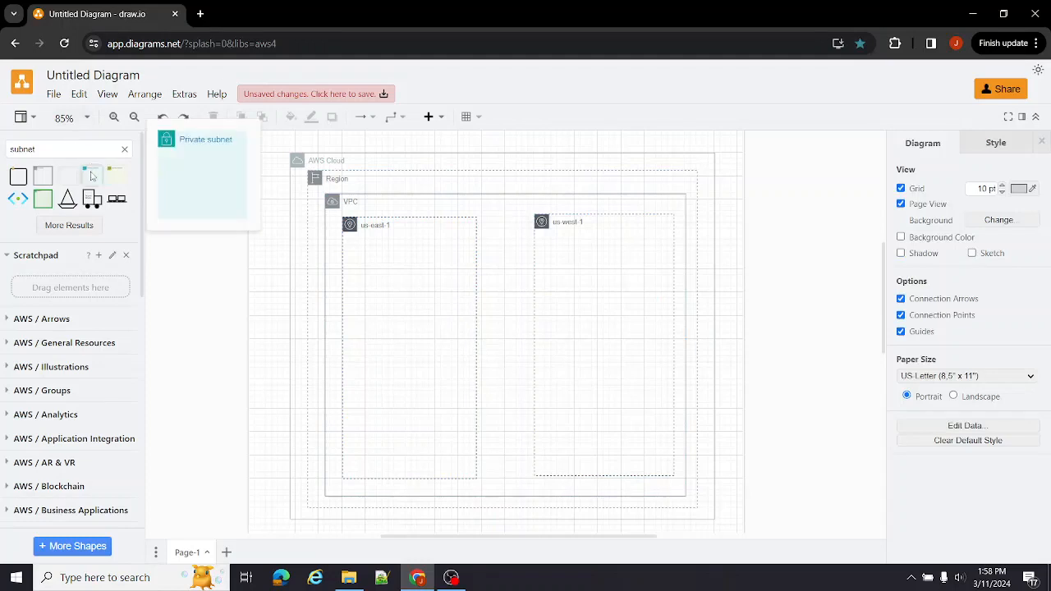
pyautogui.moveTo(92, 176); pyautogui.dragTo(484, 315)
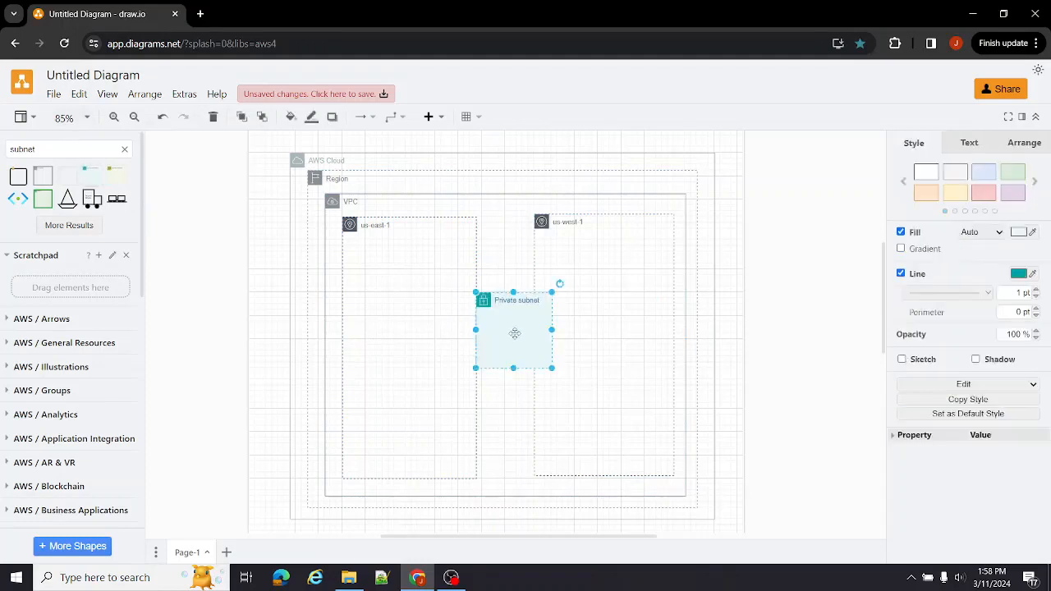
pyautogui.click(507, 322)
pyautogui.click(508, 298)
pyautogui.moveTo(510, 298); pyautogui.dragTo(402, 320)
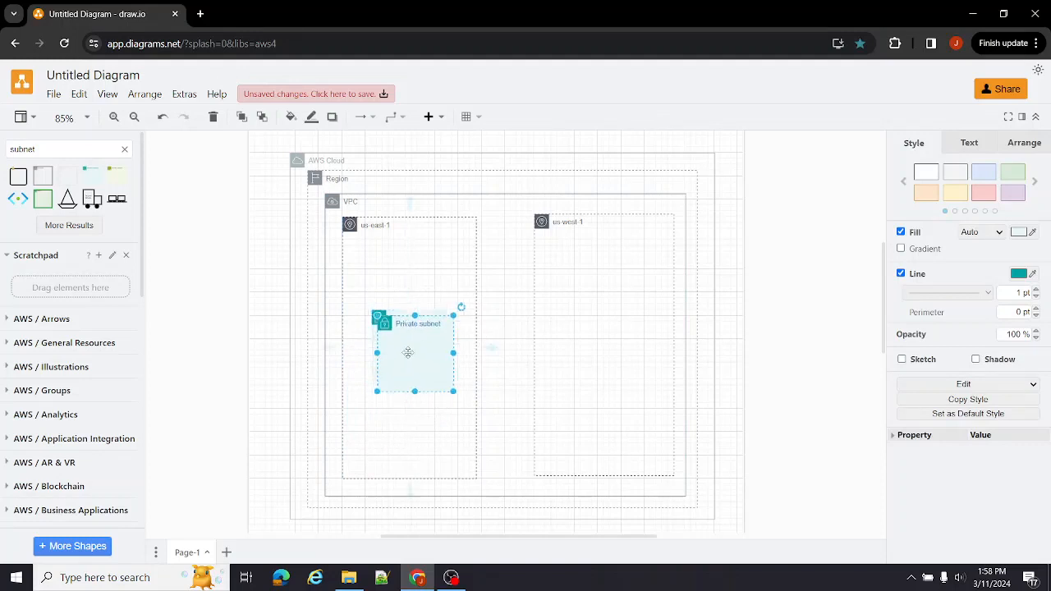
# Step: Place a copy of the Private subnet inside the us-west-1 zone, level with the one in the us-east-1 zone
pyautogui.moveTo(408, 352); pyautogui.dragTo(411, 352)
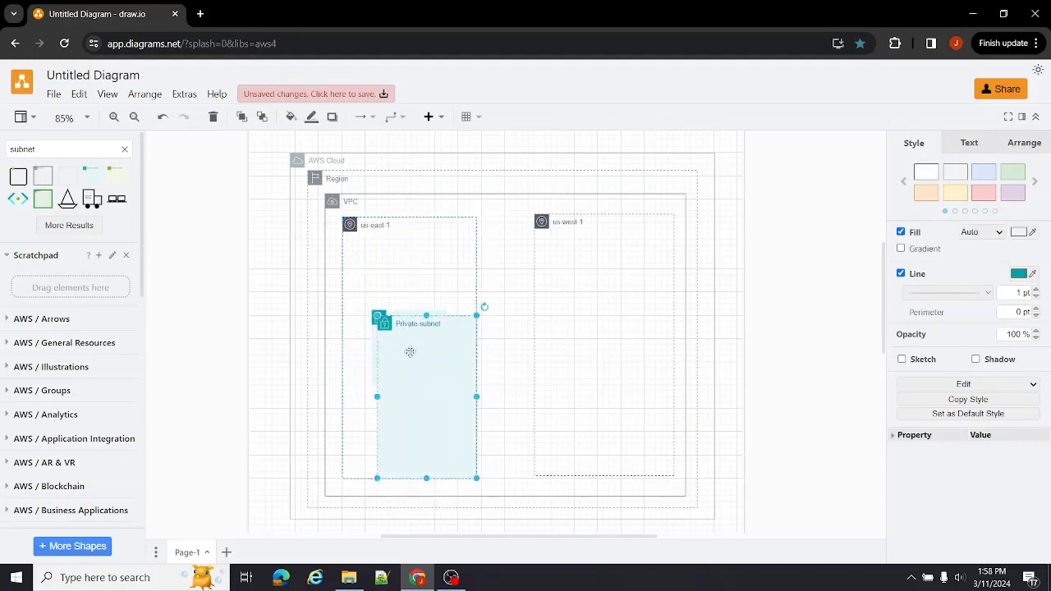
pyautogui.hotkey('ctrl', 'z')
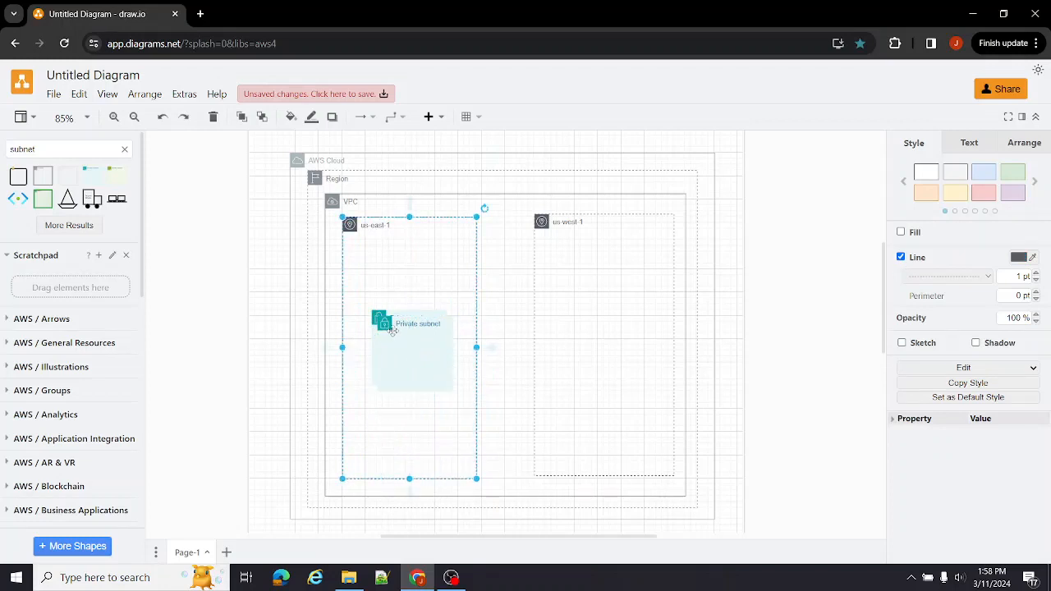
pyautogui.click(382, 322)
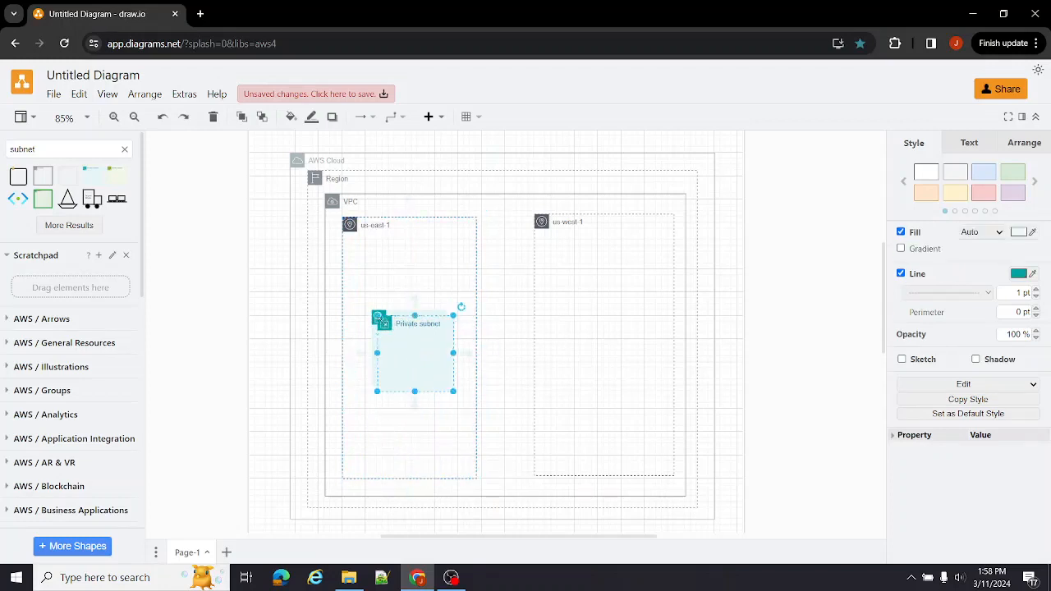
pyautogui.moveTo(382, 322); pyautogui.dragTo(566, 317)
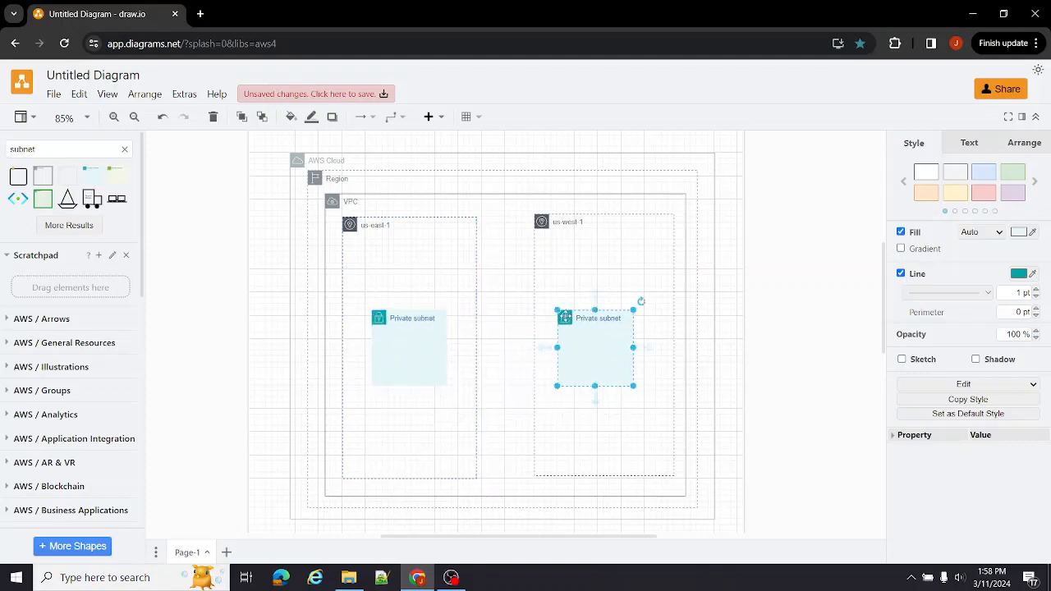
# Step: Paste another Private subnet into the us-east-1 zone and extend that zone slightly downward
pyautogui.click(399, 354)
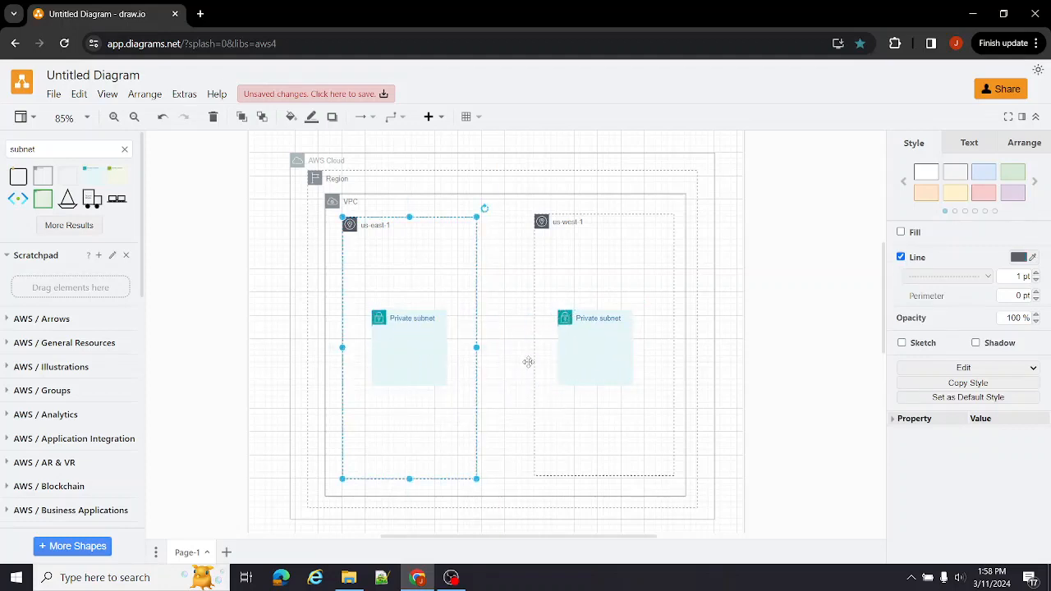
pyautogui.hotkey('ctrl', 'v')
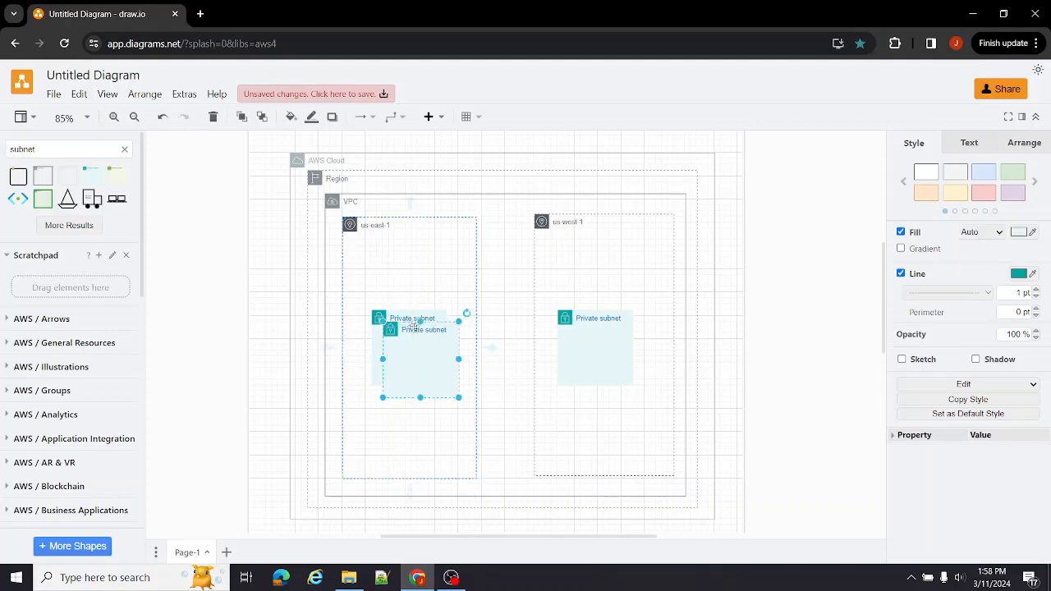
pyautogui.click(413, 458)
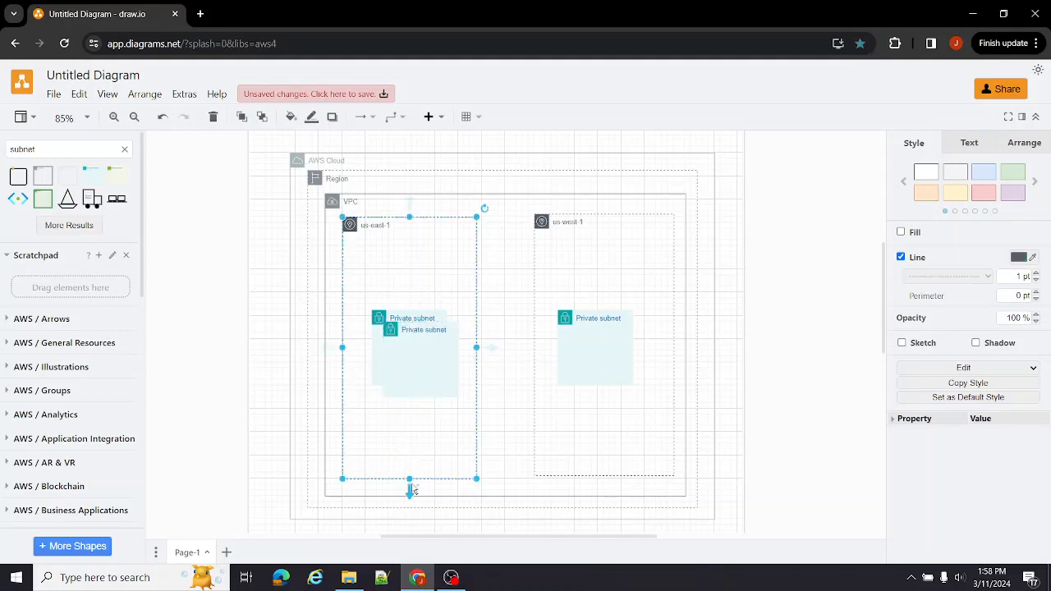
pyautogui.moveTo(409, 479); pyautogui.dragTo(409, 490)
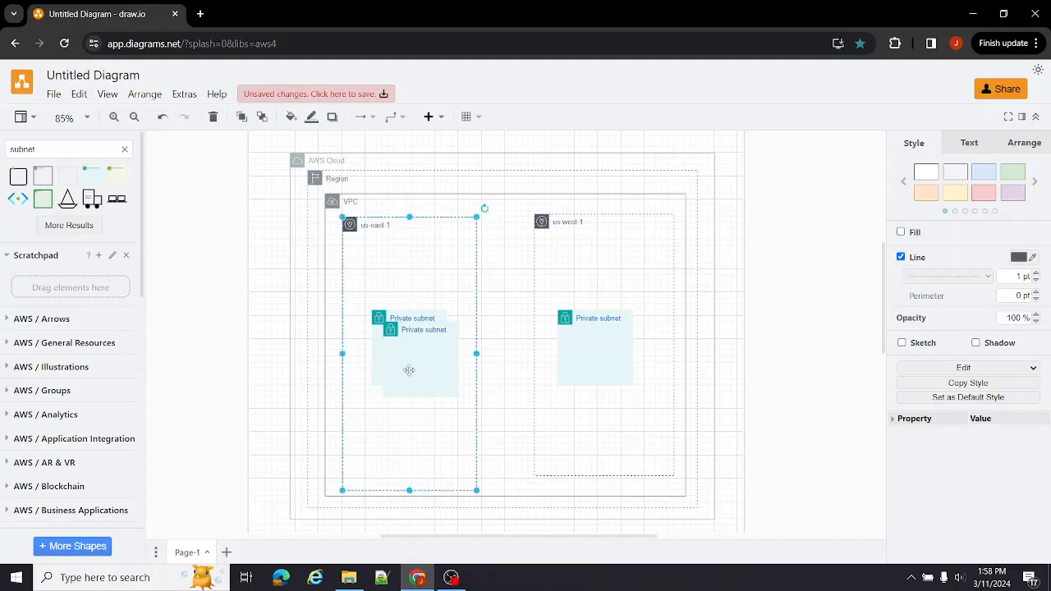
# Step: Place a second Private subnet below the existing one in both the us-east-1 and us-west-1 zones
pyautogui.click(390, 330)
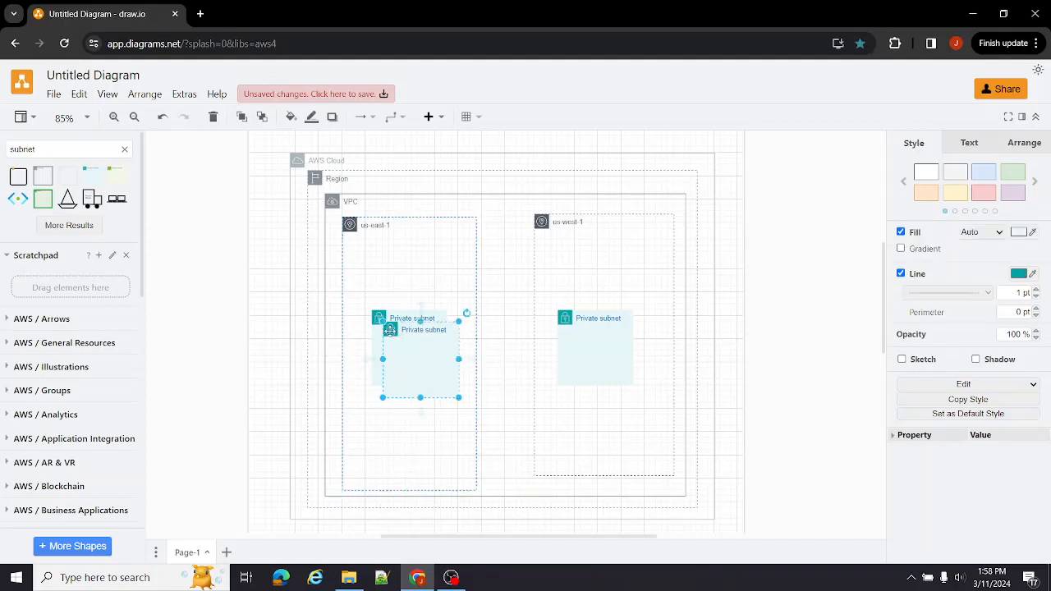
pyautogui.moveTo(390, 330); pyautogui.dragTo(567, 406)
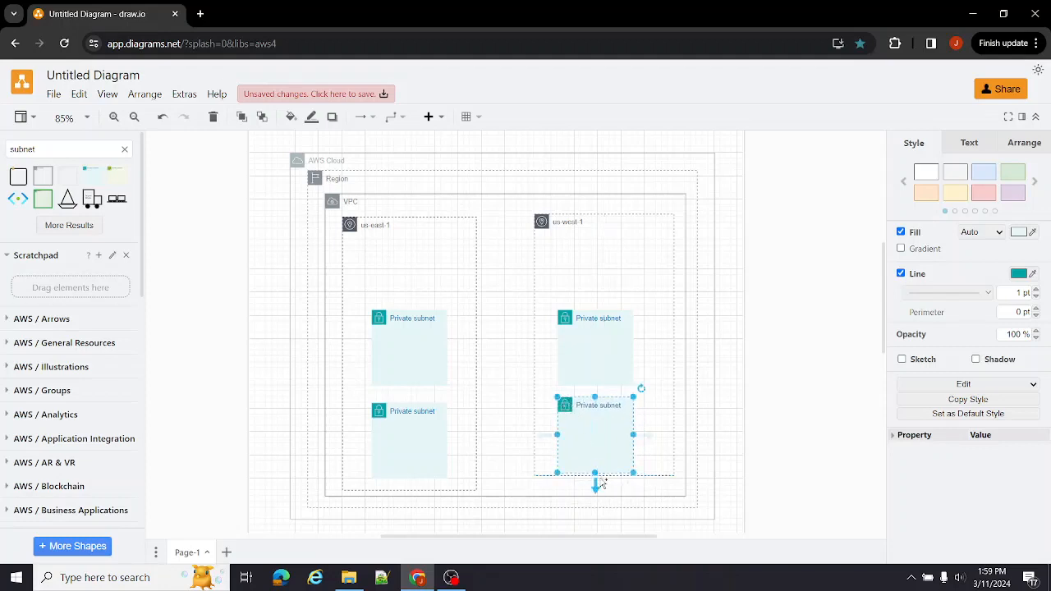
pyautogui.moveTo(596, 473); pyautogui.dragTo(595, 474)
# Step: Extend the us-west-1 zone slightly downward and shift its lower Private subnet slightly to the right
pyautogui.click(542, 222)
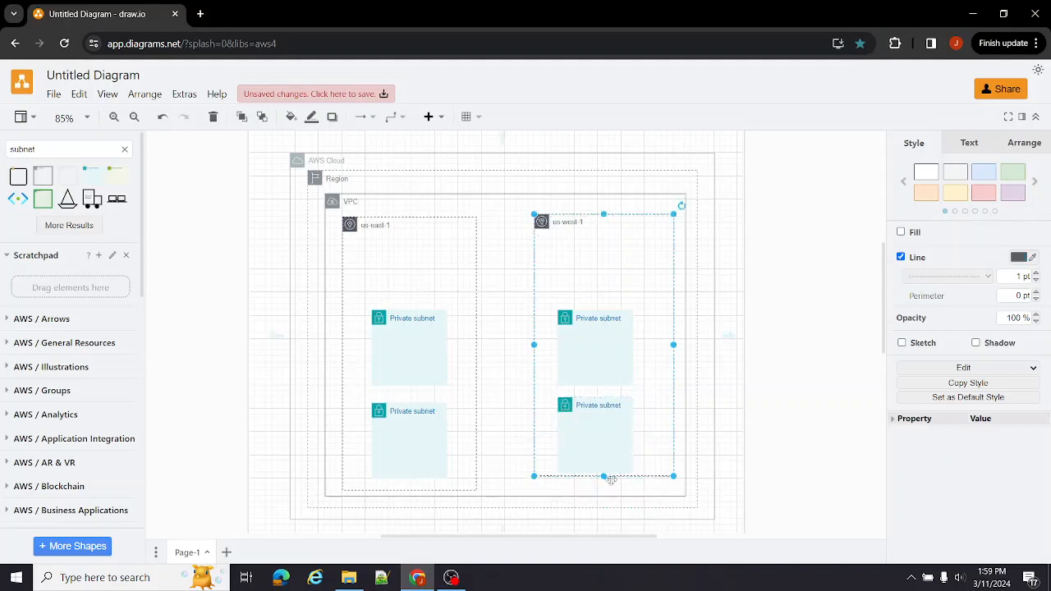
pyautogui.moveTo(605, 477); pyautogui.dragTo(604, 490)
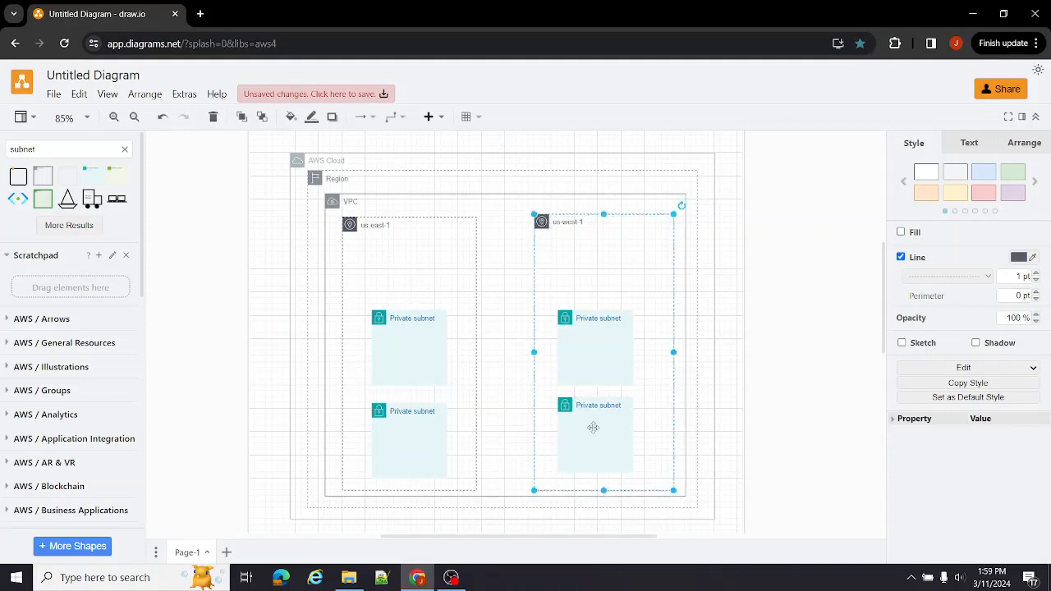
pyautogui.click(563, 403)
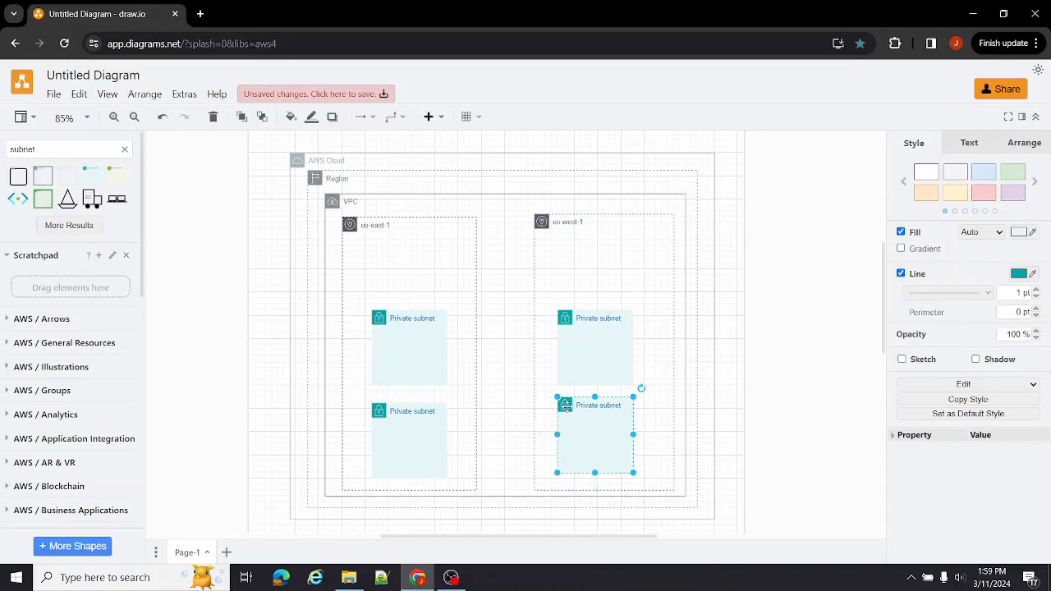
pyautogui.moveTo(566, 405); pyautogui.dragTo(571, 411)
pyautogui.moveTo(571, 411); pyautogui.dragTo(570, 405)
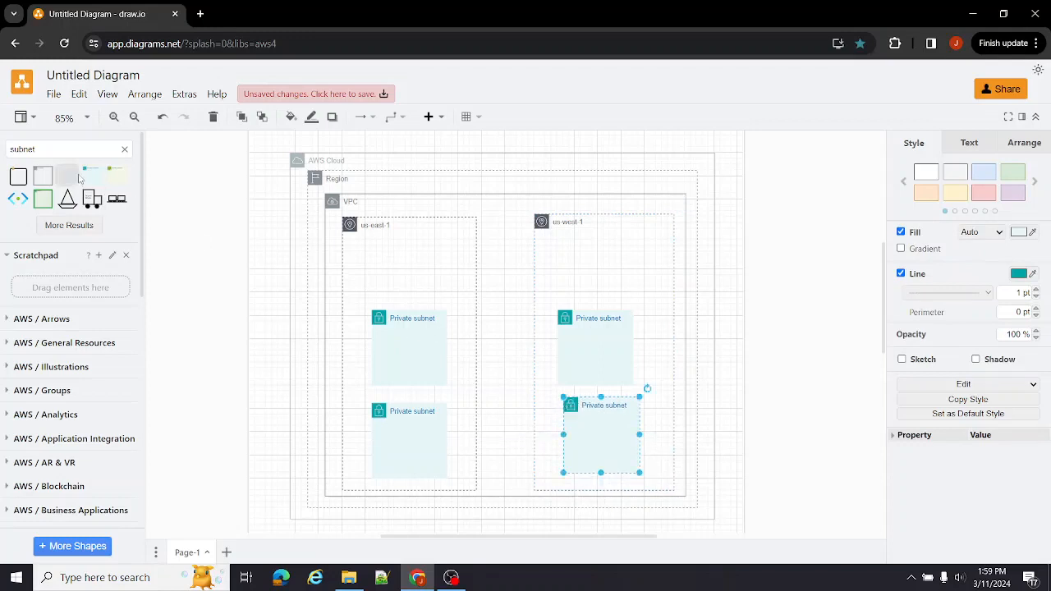
# Step: Add a Public subnet above the Private subnets in the us-east-1 zone and lower the upper Private subnet slightly
pyautogui.moveTo(69, 178)
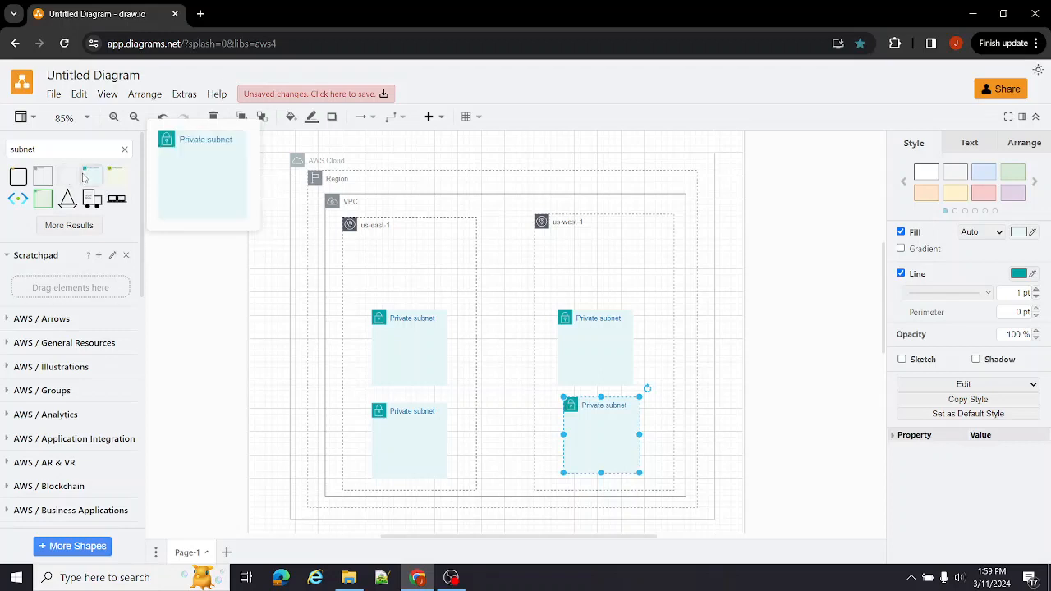
pyautogui.moveTo(110, 176); pyautogui.dragTo(511, 323)
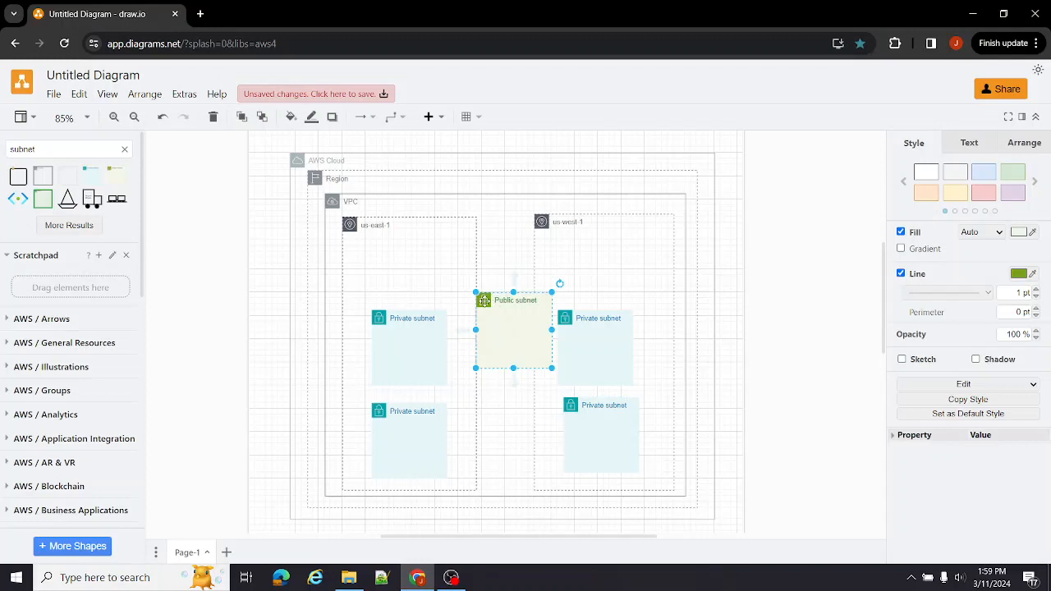
pyautogui.moveTo(485, 301); pyautogui.dragTo(378, 236)
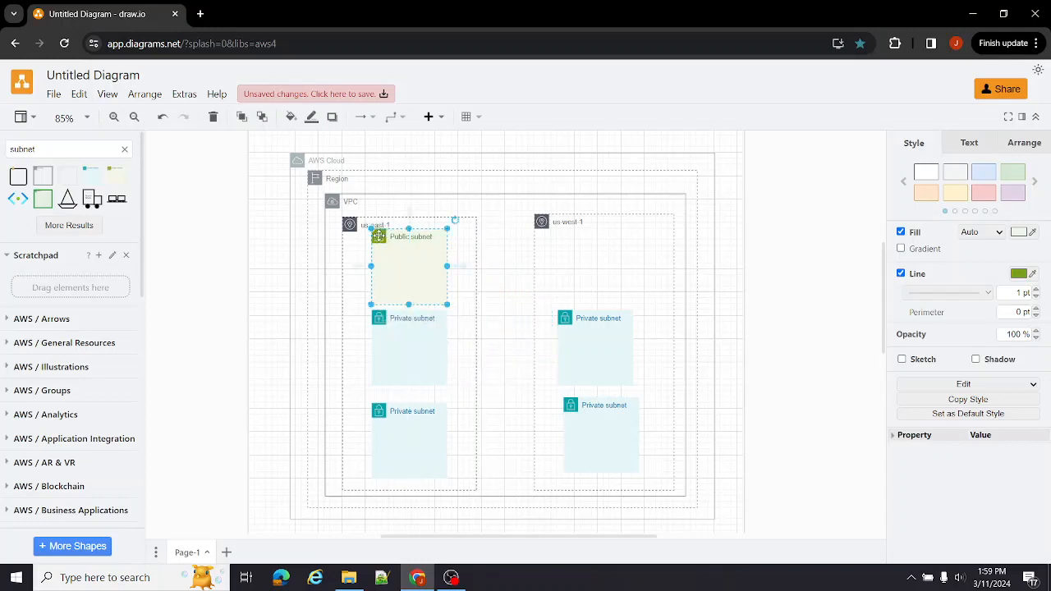
pyautogui.click(396, 338)
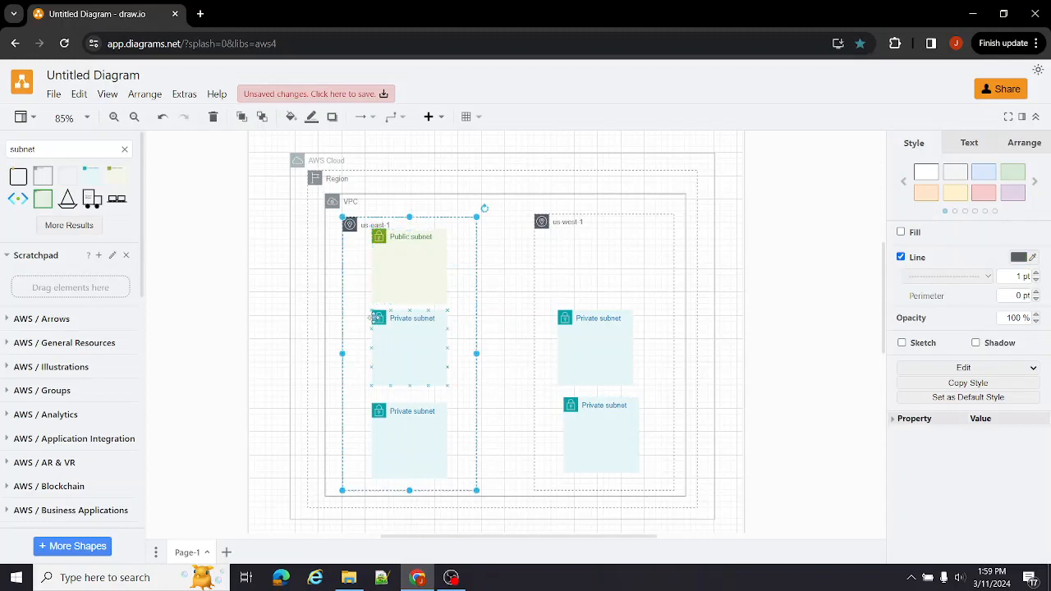
pyautogui.click(375, 318)
pyautogui.moveTo(374, 320); pyautogui.dragTo(374, 326)
pyautogui.click(408, 263)
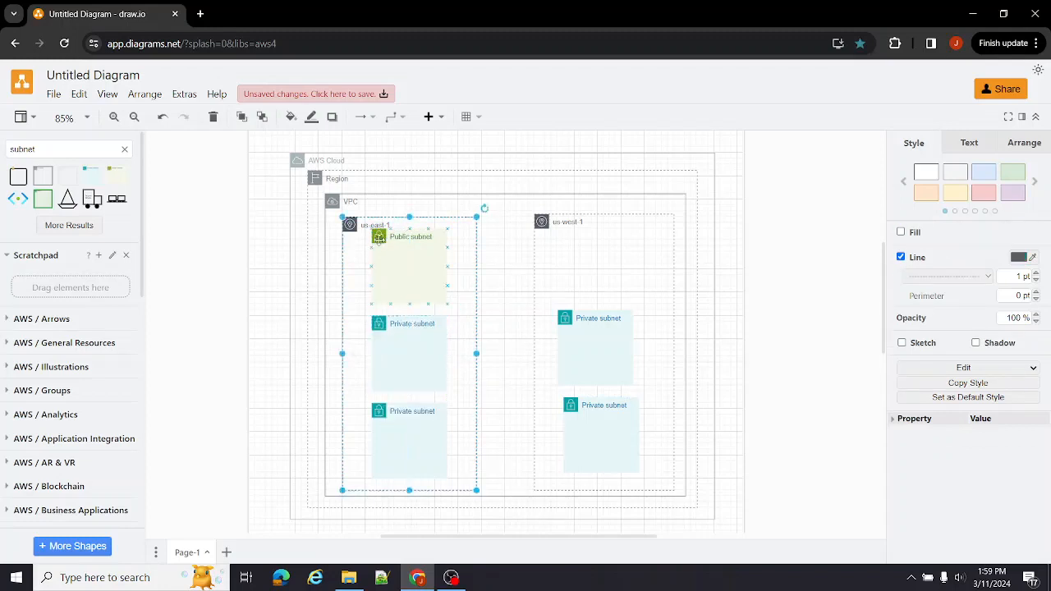
# Step: Copy the Public subnet into the top of the us-west-1 zone and align that zone's upper Private subnet with the lower one
pyautogui.click(378, 237)
pyautogui.moveTo(379, 238); pyautogui.dragTo(565, 235)
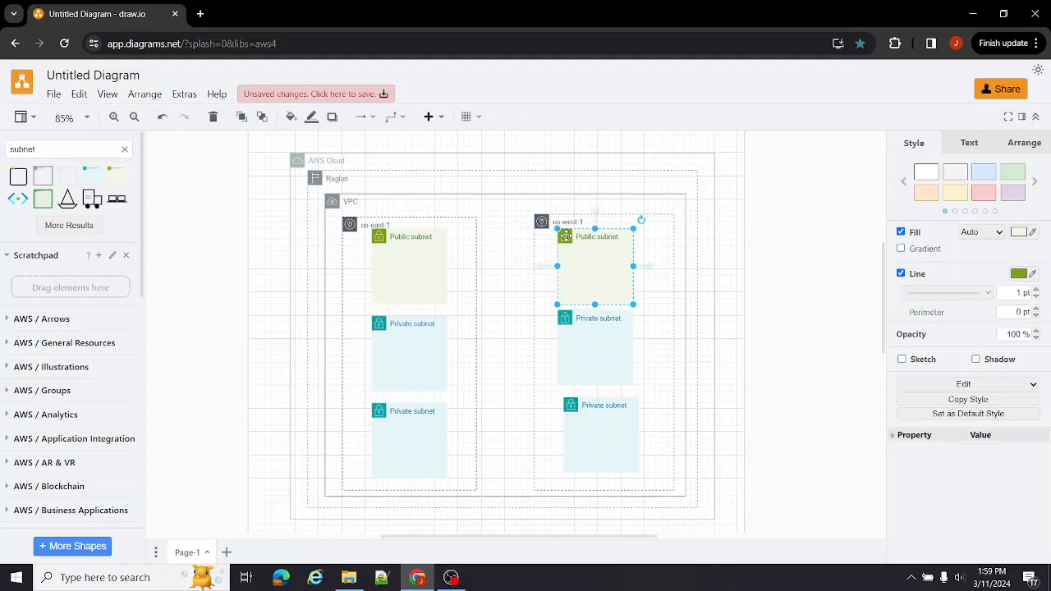
pyautogui.click(565, 319)
pyautogui.moveTo(565, 319); pyautogui.dragTo(572, 323)
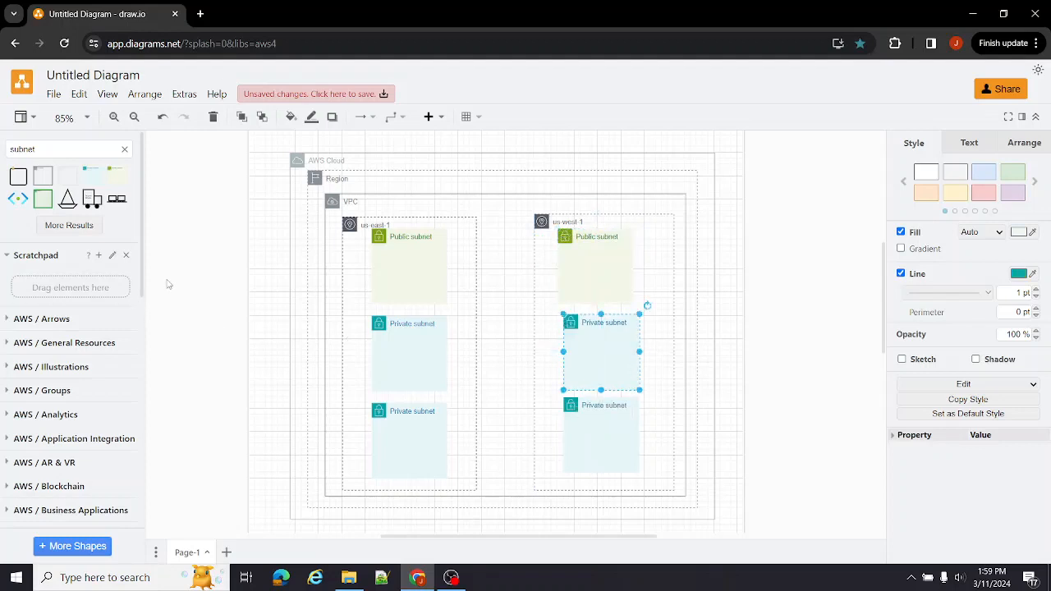
pyautogui.press('Escape')
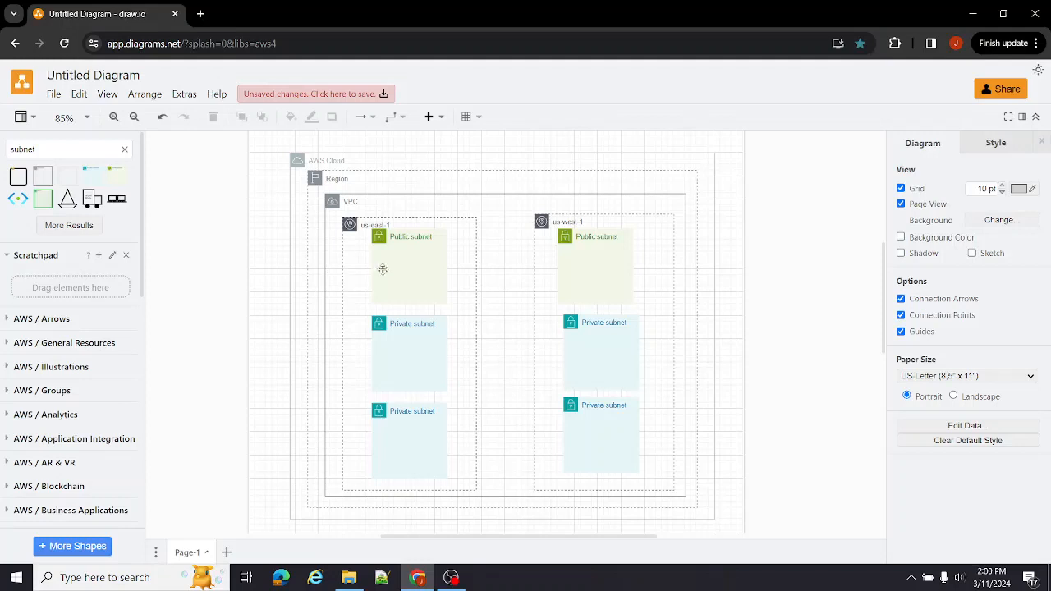
# Step: Search the shape library for "text" and add a title shape reading "Presentation layer"
pyautogui.doubleClick(41, 154)
pyautogui.write('text')
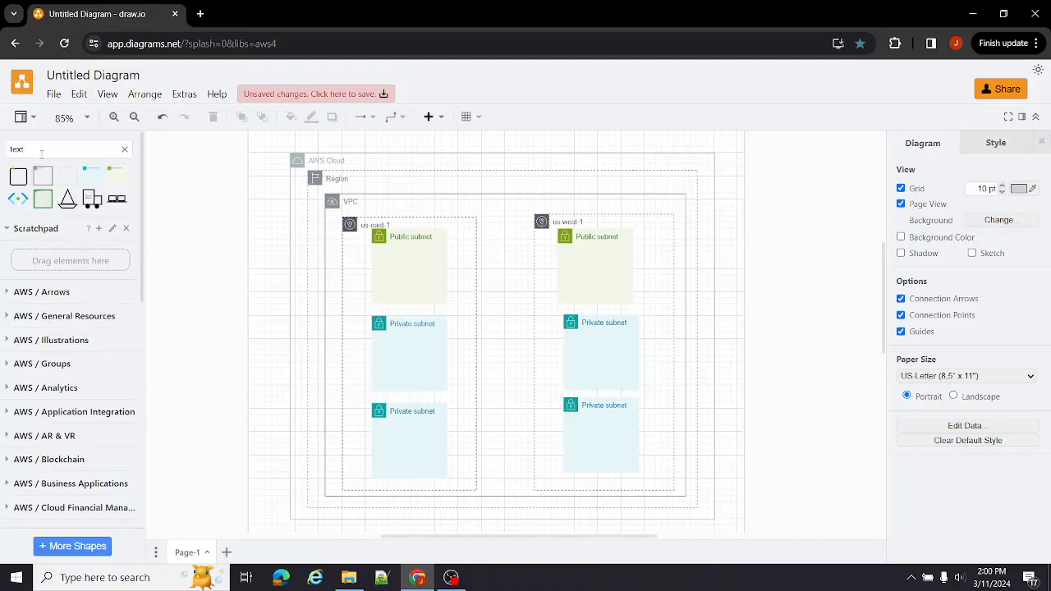
pyautogui.press('Return')
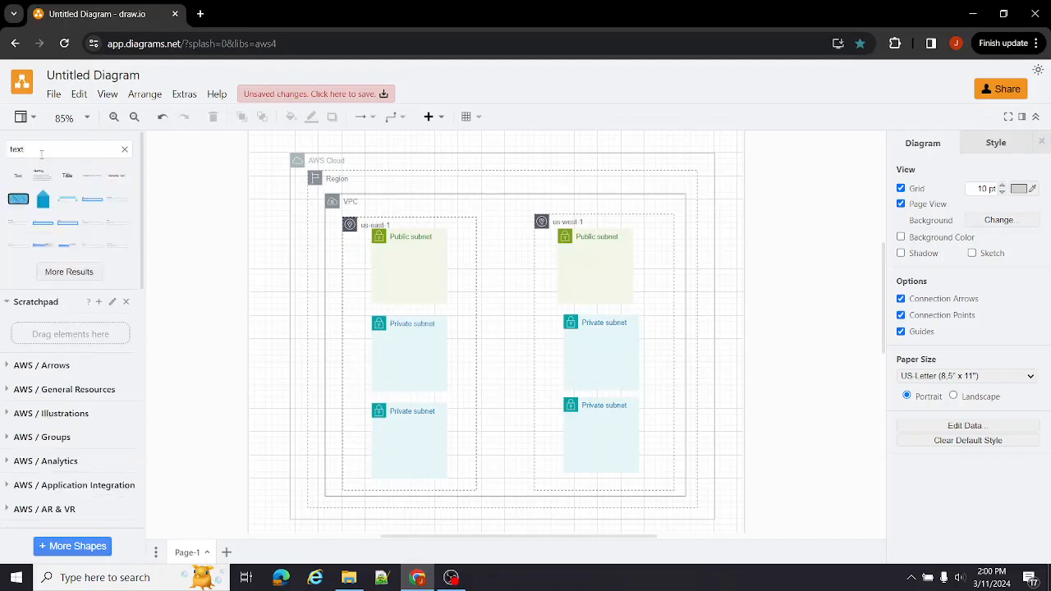
pyautogui.click(68, 175)
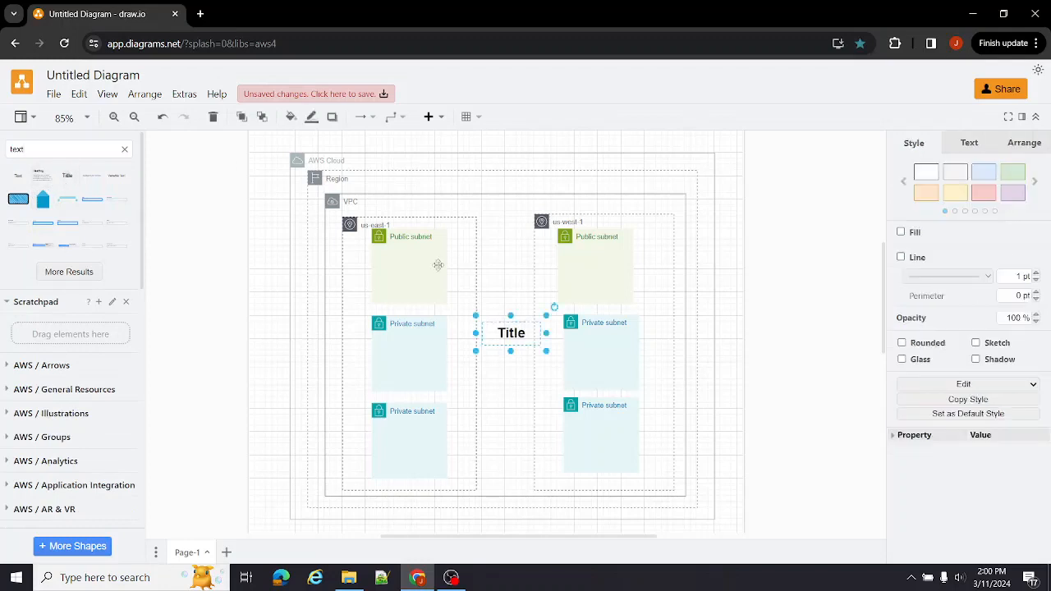
pyautogui.doubleClick(509, 334)
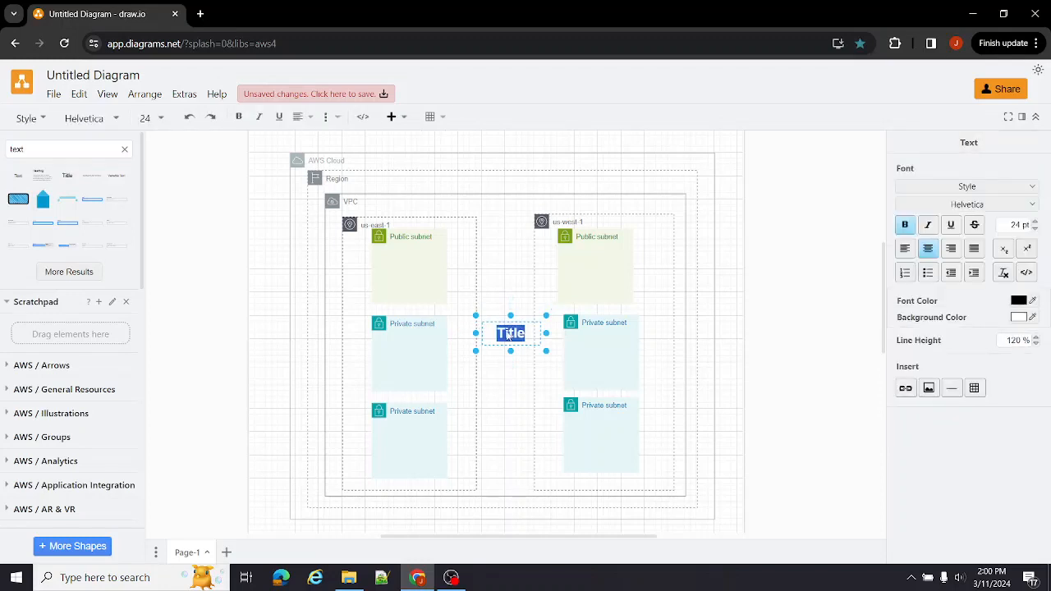
pyautogui.write('Presentatio')
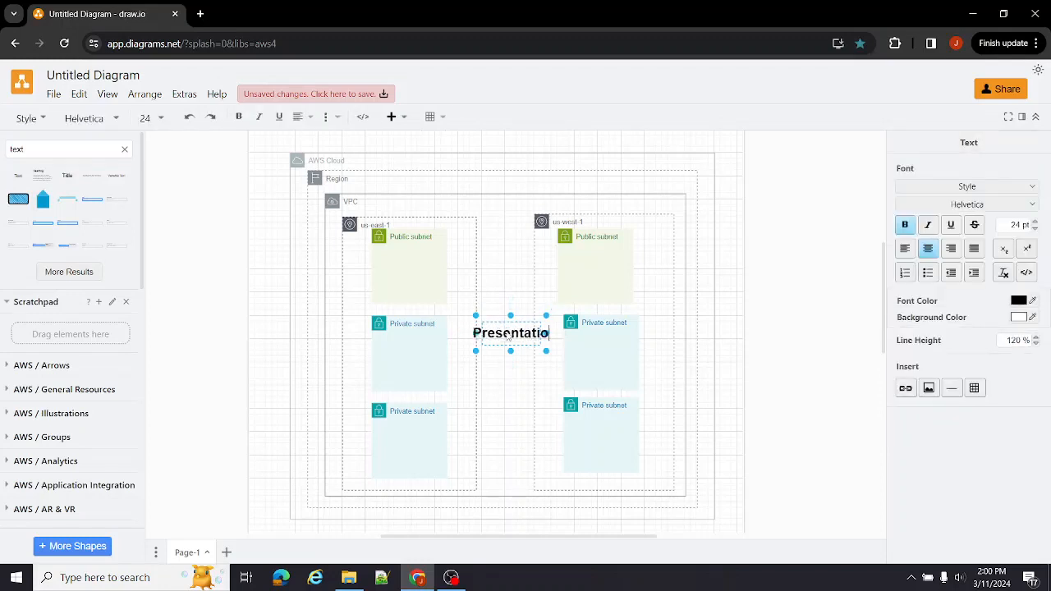
pyautogui.write('n layer')
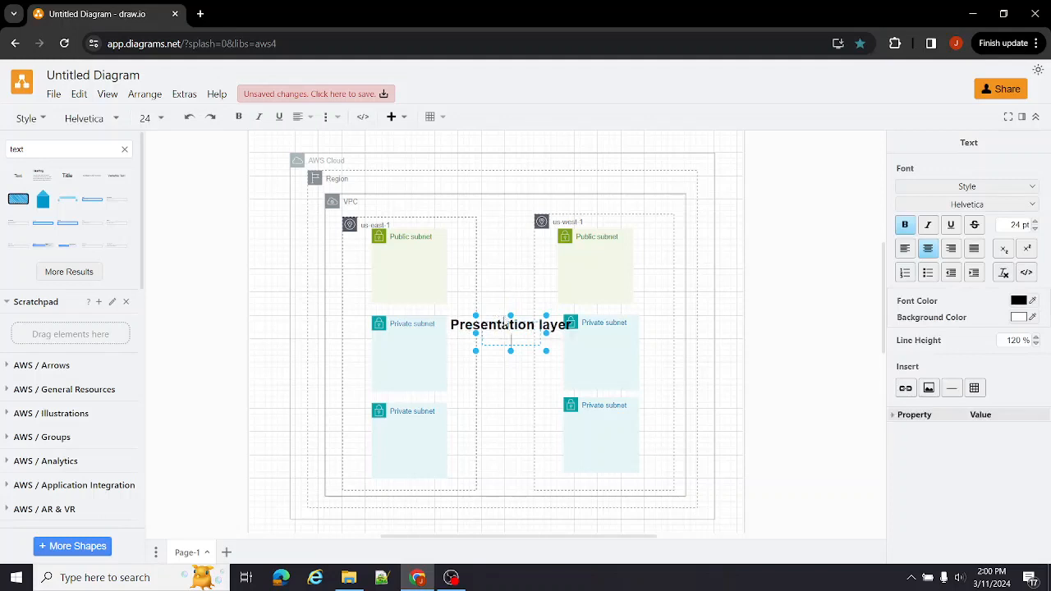
# Step: Rotate the Presentation layer title to run vertically and place it outside the AWS Cloud group, beside the Public subnet row
pyautogui.moveTo(505, 322)
pyautogui.mouseDown()
pyautogui.moveTo(399, 274)
pyautogui.moveTo(502, 326)
pyautogui.mouseUp()
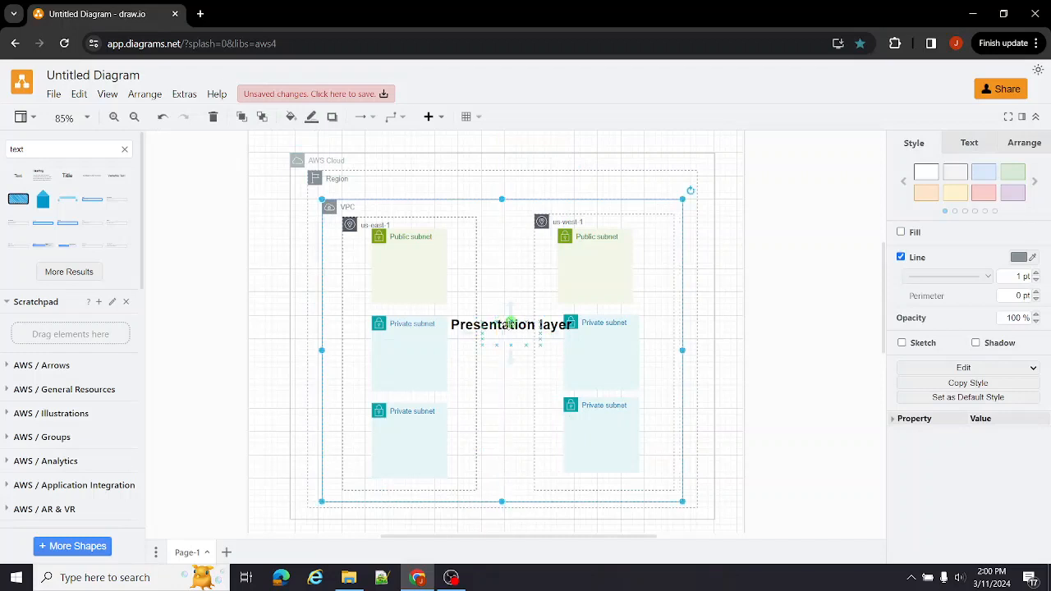
pyautogui.click(502, 329)
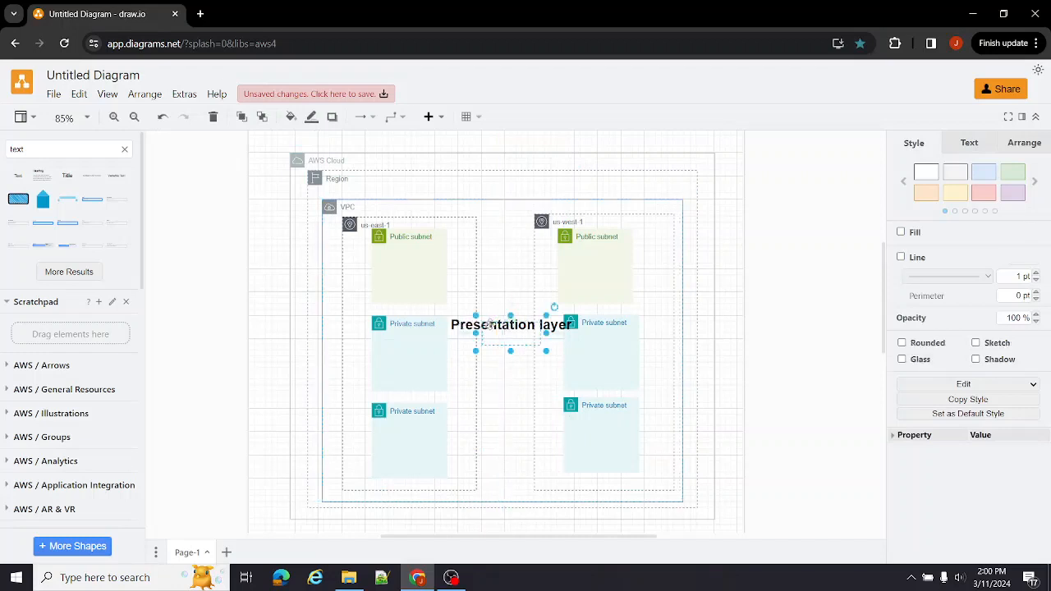
pyautogui.moveTo(490, 324); pyautogui.dragTo(305, 267)
pyautogui.hotkey('ctrl', 'r')
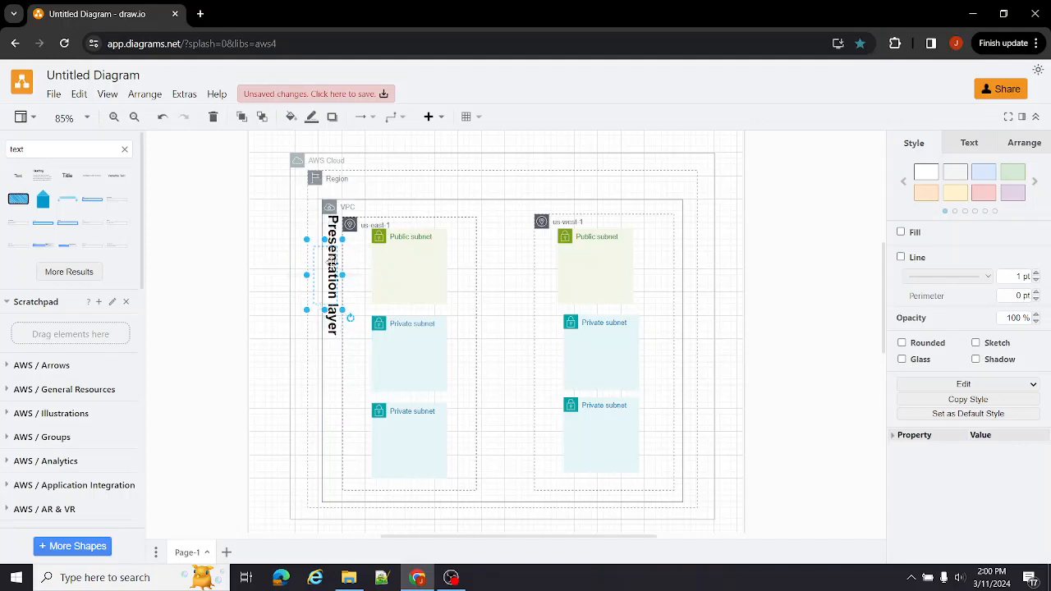
pyautogui.moveTo(333, 259); pyautogui.dragTo(276, 257)
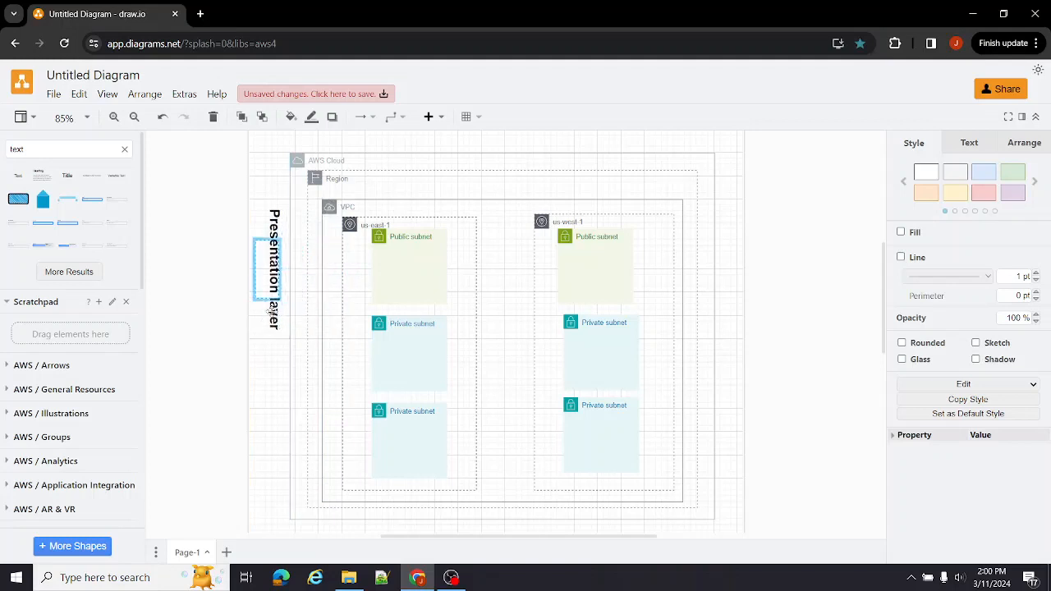
# Step: Shrink the Presentation layer title's box slightly, and delete the title from the diagram
pyautogui.moveTo(275, 319)
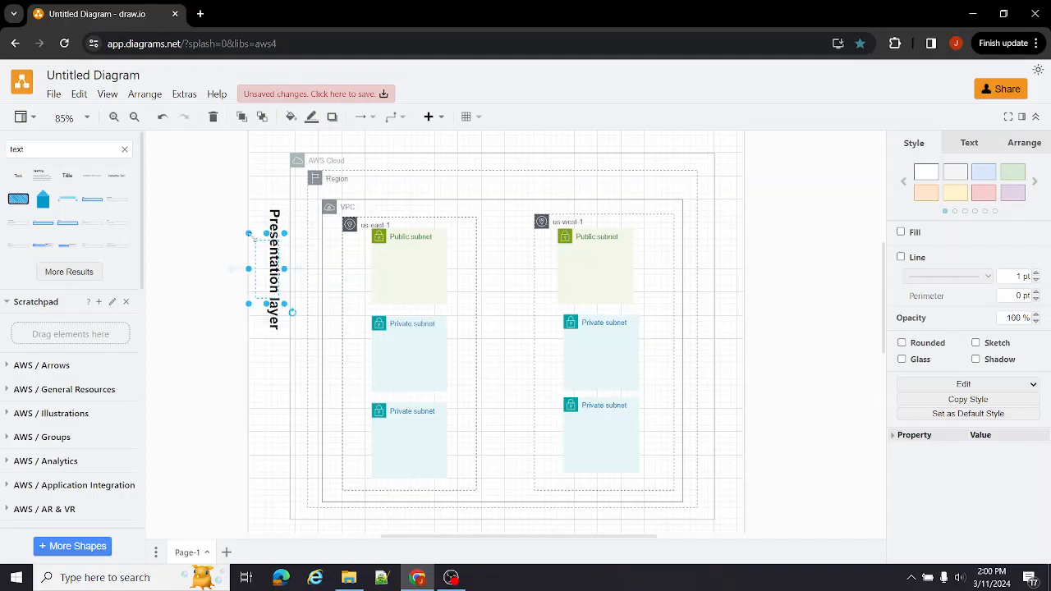
pyautogui.moveTo(248, 234)
pyautogui.mouseDown()
pyautogui.moveTo(268, 253)
pyautogui.moveTo(255, 240)
pyautogui.mouseUp()
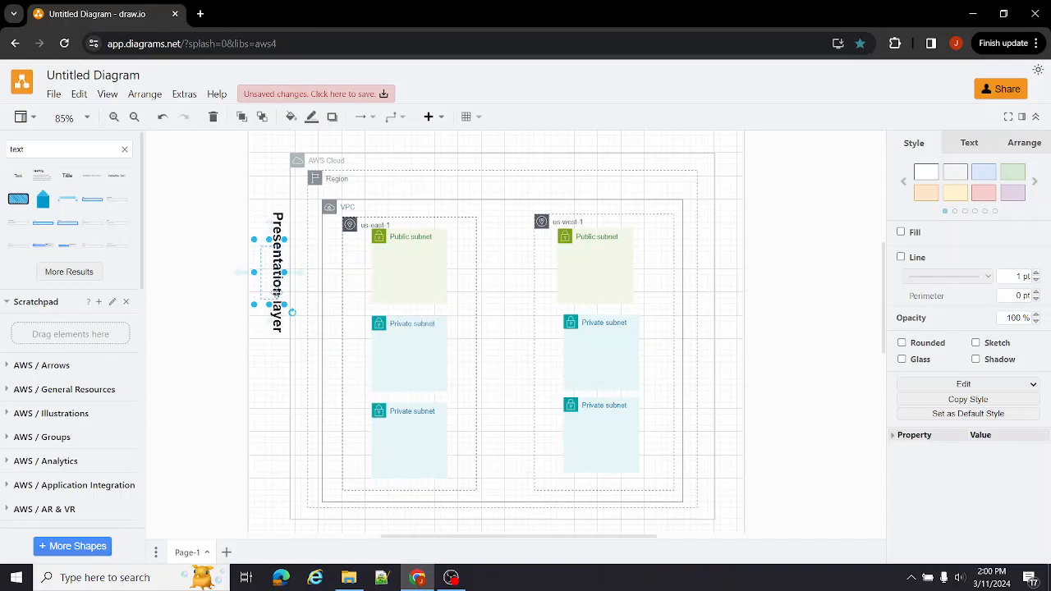
pyautogui.press('Delete')
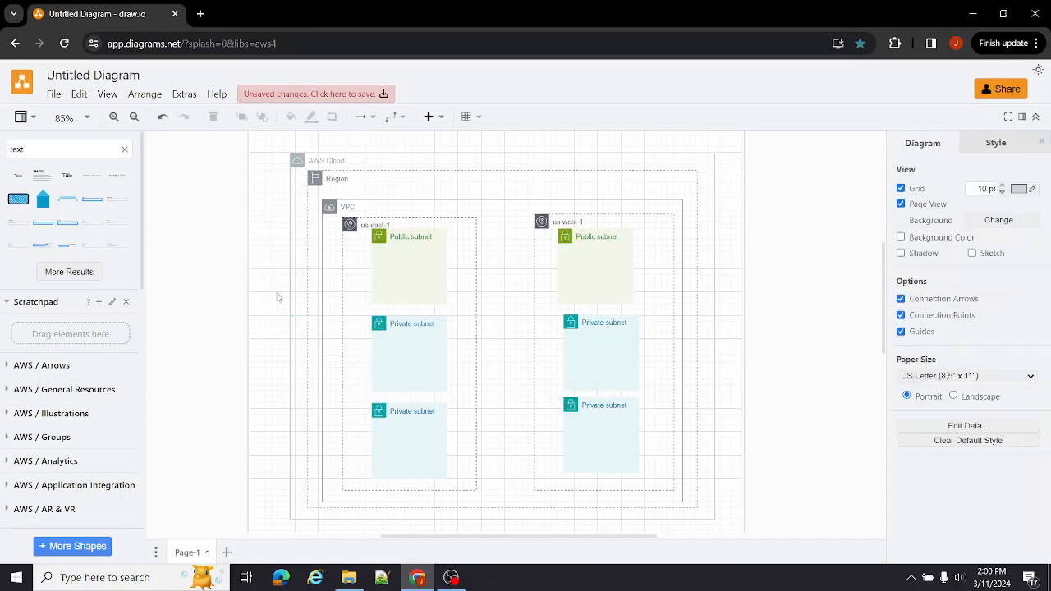
# Step: Add a plain text shape outside the AWS Cloud group reading "Presentation Layer" on two lines, discarding the title shape tried first
pyautogui.click(68, 175)
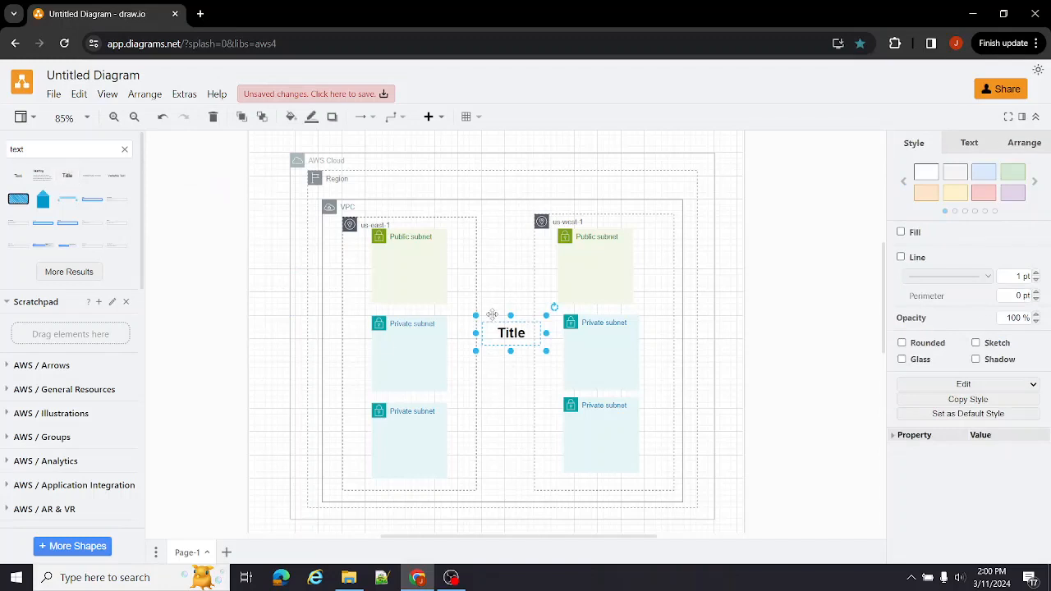
pyautogui.press('Delete')
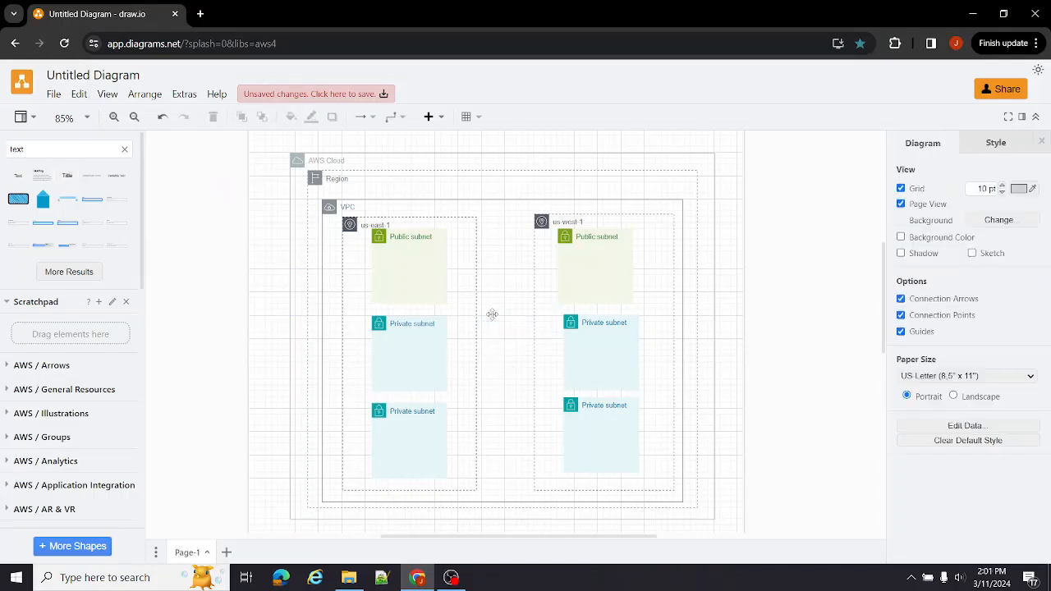
pyautogui.click(14, 176)
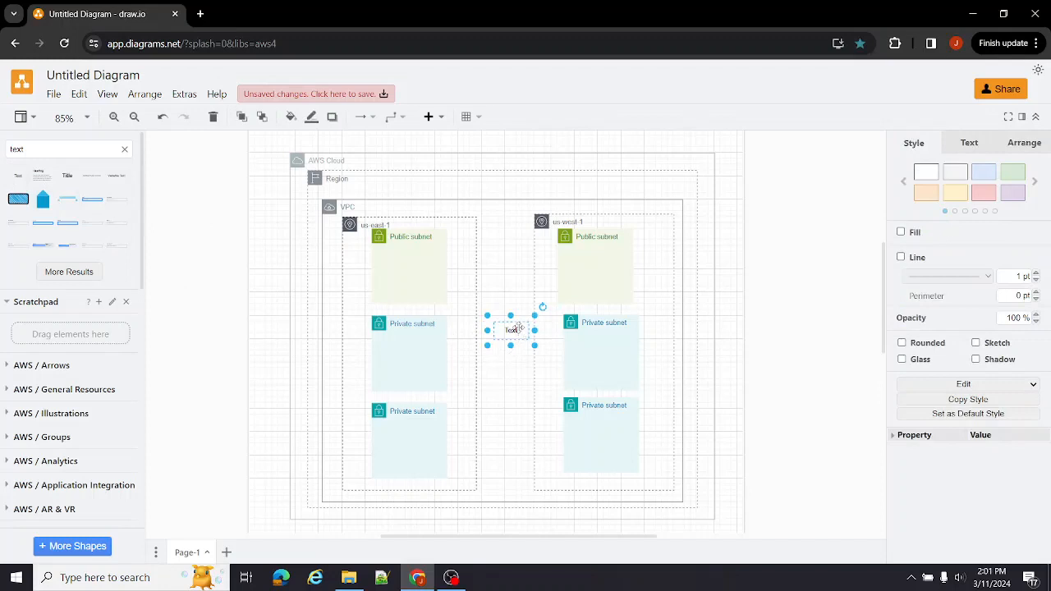
pyautogui.moveTo(513, 328); pyautogui.dragTo(192, 291)
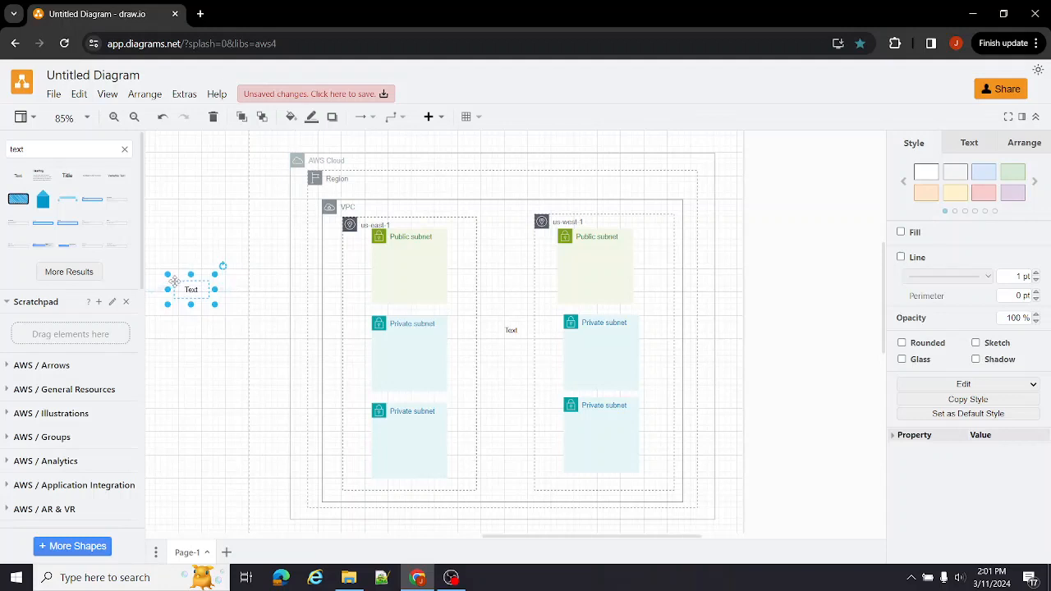
pyautogui.doubleClick(174, 281)
pyautogui.write('Prese')
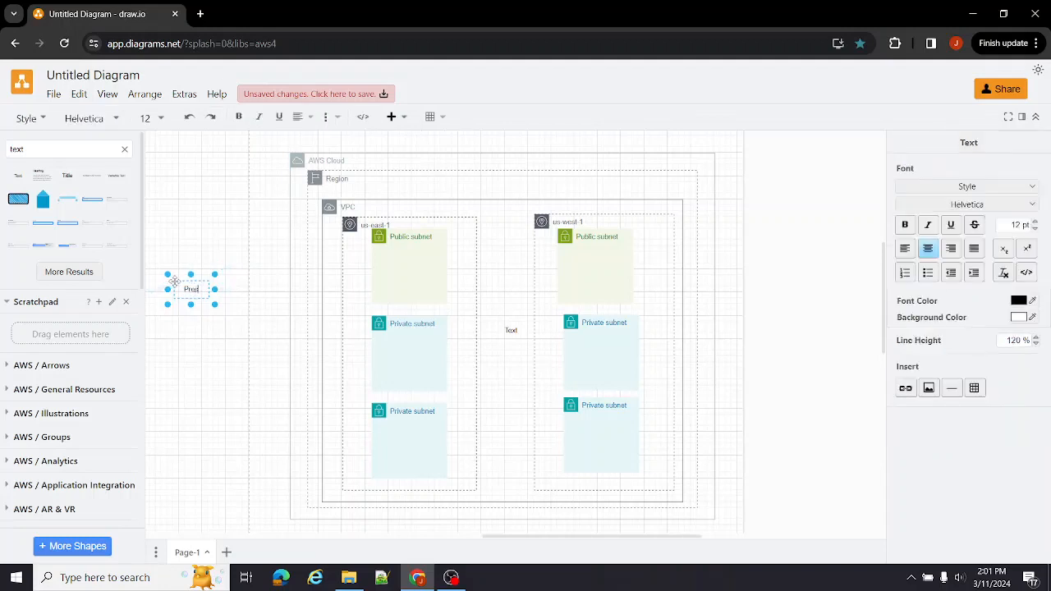
pyautogui.write('ntation')
pyautogui.press('Return')
pyautogui.write('Layer')
pyautogui.press('Return')
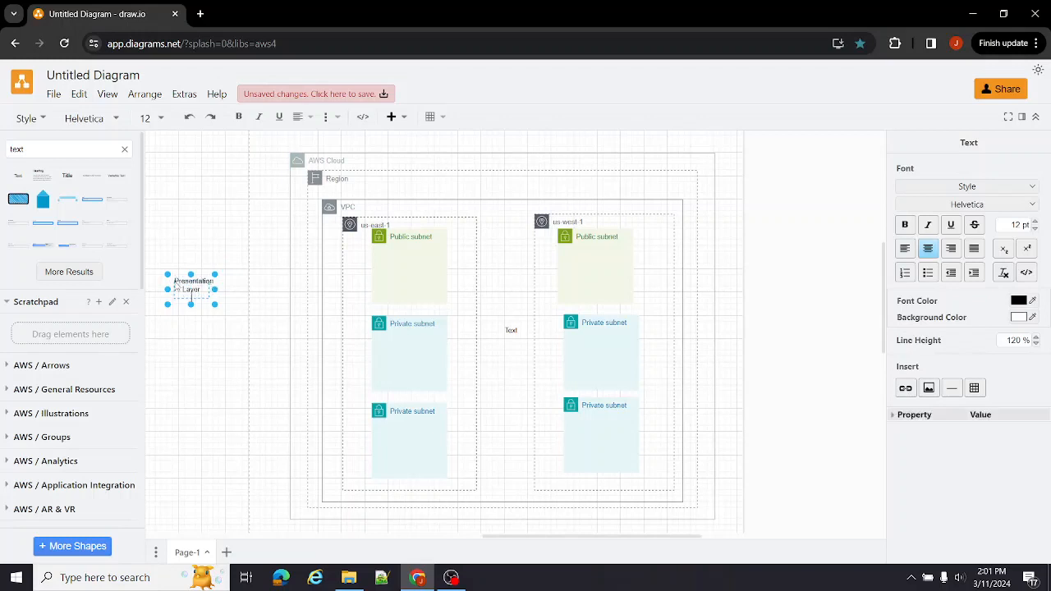
pyautogui.press('BackSpace')
pyautogui.click(211, 216)
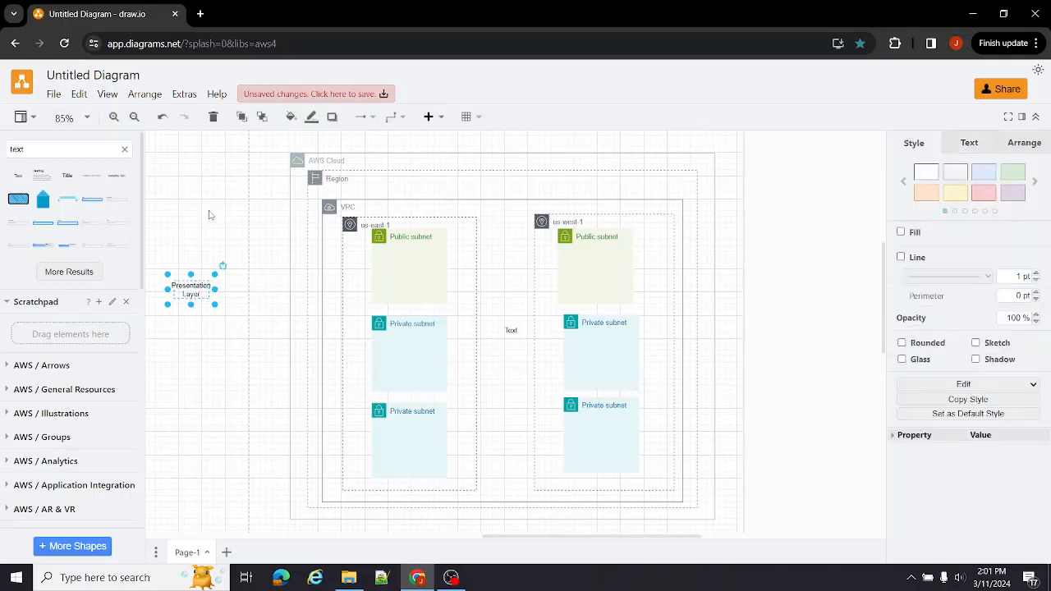
# Step: Rotate the Presentation Layer label to run vertically and place it between the AWS Cloud and VPC borders, beside the Public subnet row
pyautogui.click(192, 294)
pyautogui.click(224, 266)
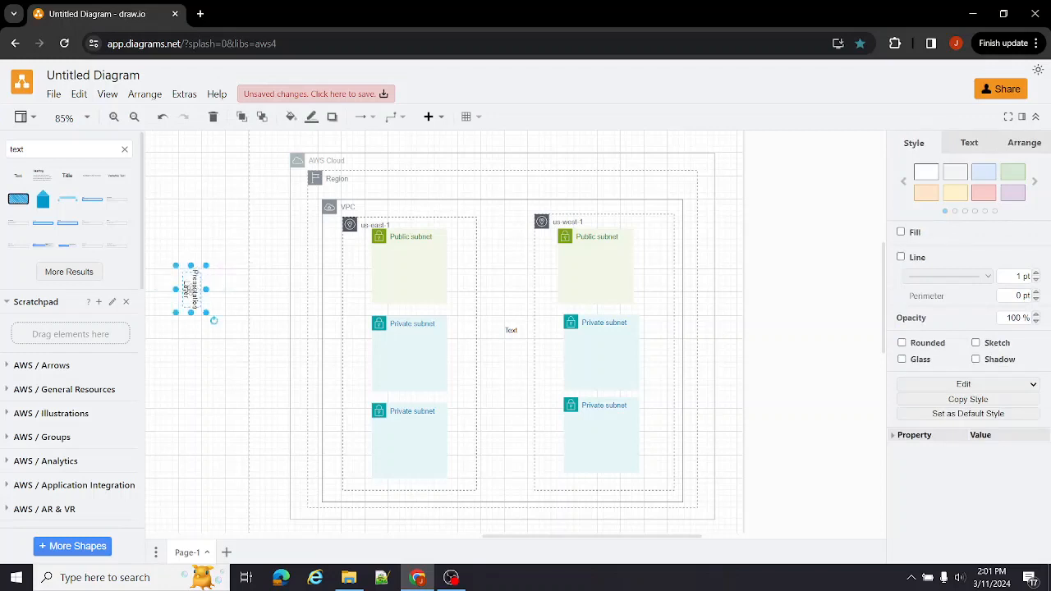
pyautogui.moveTo(191, 289); pyautogui.dragTo(302, 277)
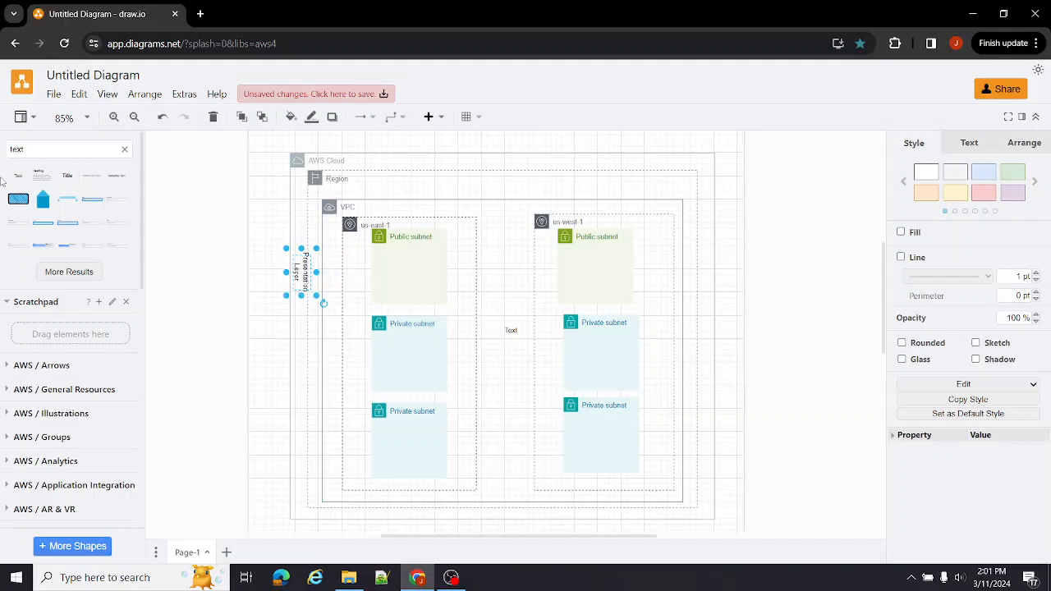
# Step: Move the spare text shape from between the zones to outside the AWS Cloud group and relabel it "Application Layer" on two lines
pyautogui.click(513, 330)
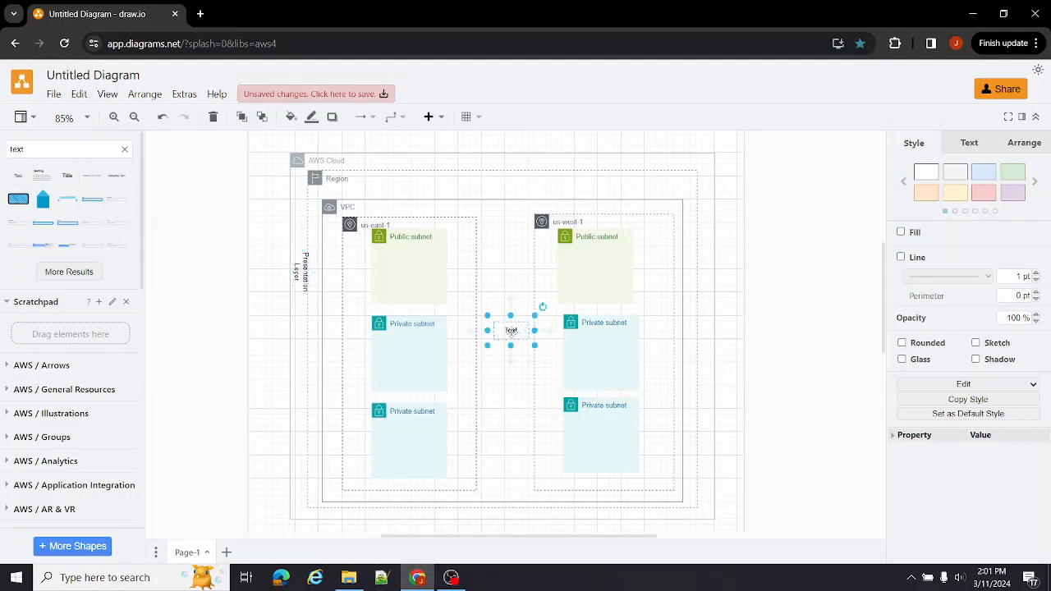
pyautogui.moveTo(506, 329); pyautogui.dragTo(229, 319)
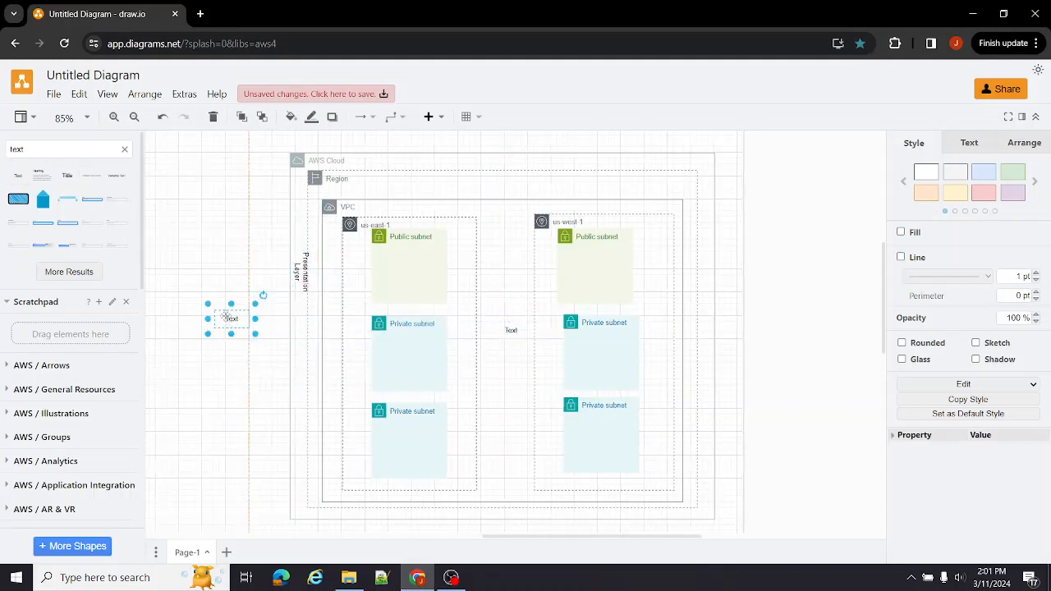
pyautogui.click(213, 312)
pyautogui.click(213, 313)
pyautogui.doubleClick(218, 314)
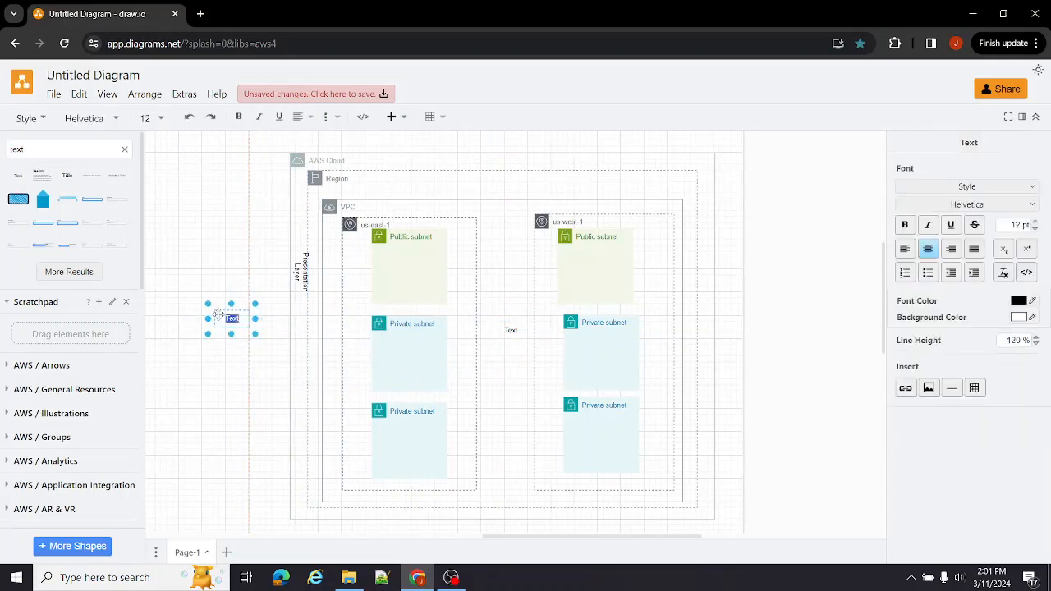
pyautogui.write('Application')
pyautogui.press('Return')
pyautogui.click(233, 259)
# Step: Rotate the Application Layer label to run vertically and place it under the Presentation Layer label, beside the upper Private subnet row
pyautogui.click(242, 318)
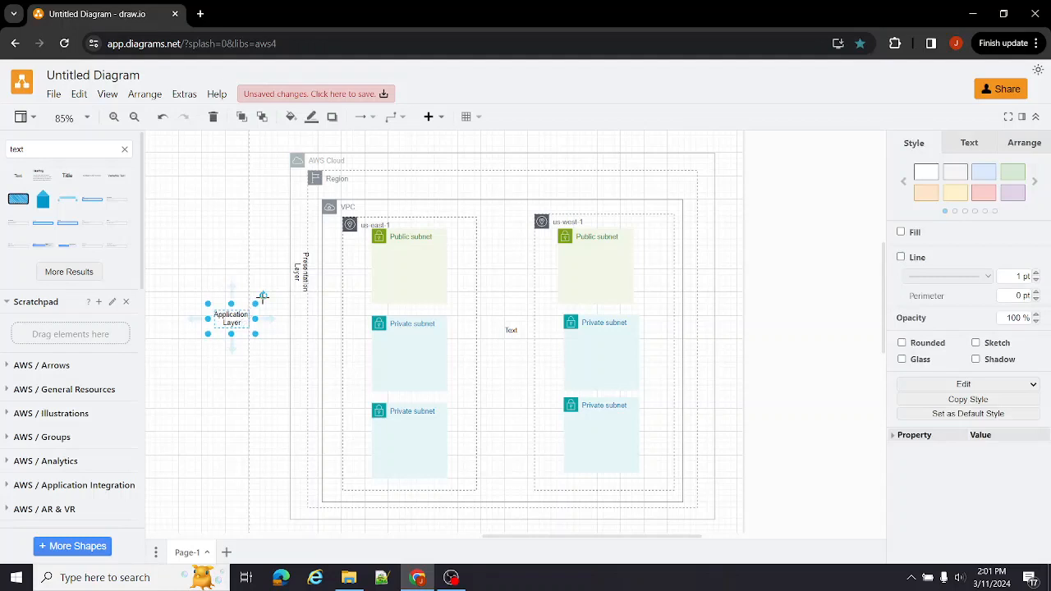
pyautogui.click(263, 295)
pyautogui.moveTo(232, 319); pyautogui.dragTo(302, 348)
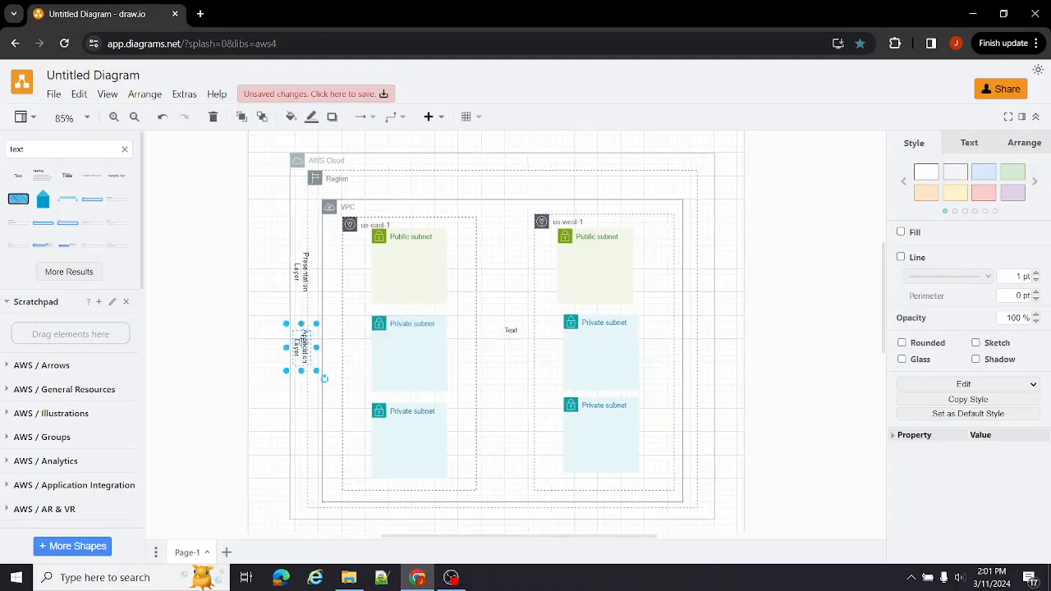
# Step: Add another text shape reading "Database Layer" and move it outside the AWS Cloud group, level with the lower Private subnet row
pyautogui.click(17, 176)
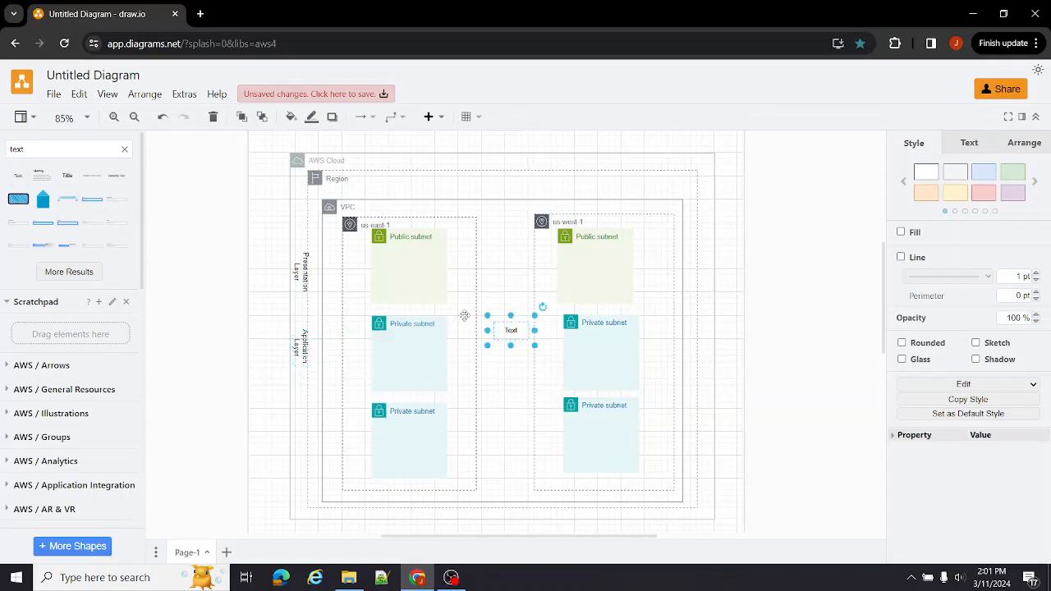
pyautogui.doubleClick(516, 331)
pyautogui.write('Database')
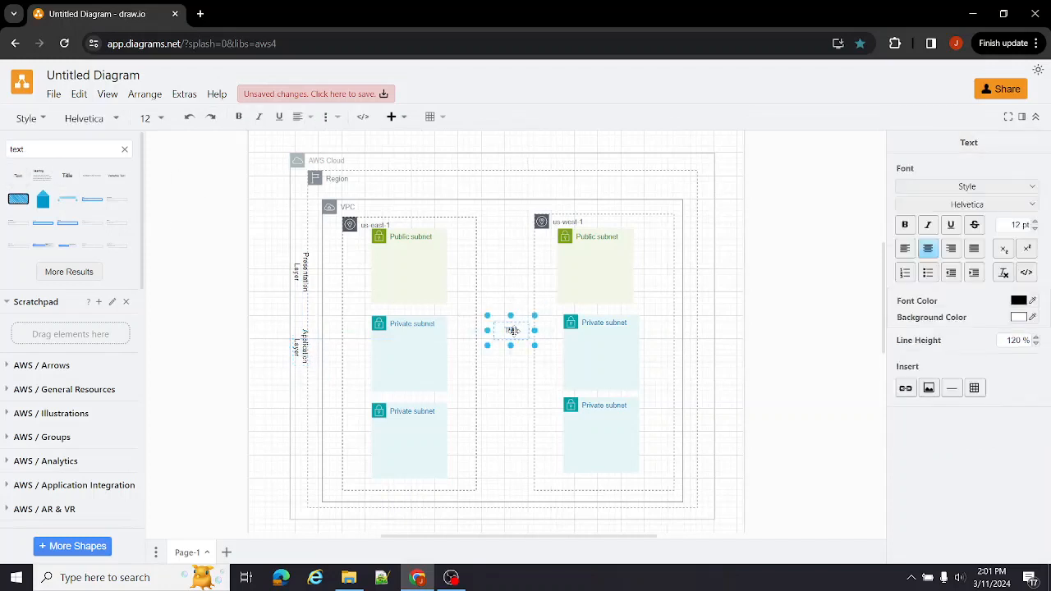
pyautogui.write(' Layer')
pyautogui.moveTo(510, 359); pyautogui.dragTo(236, 429)
pyautogui.click(519, 324)
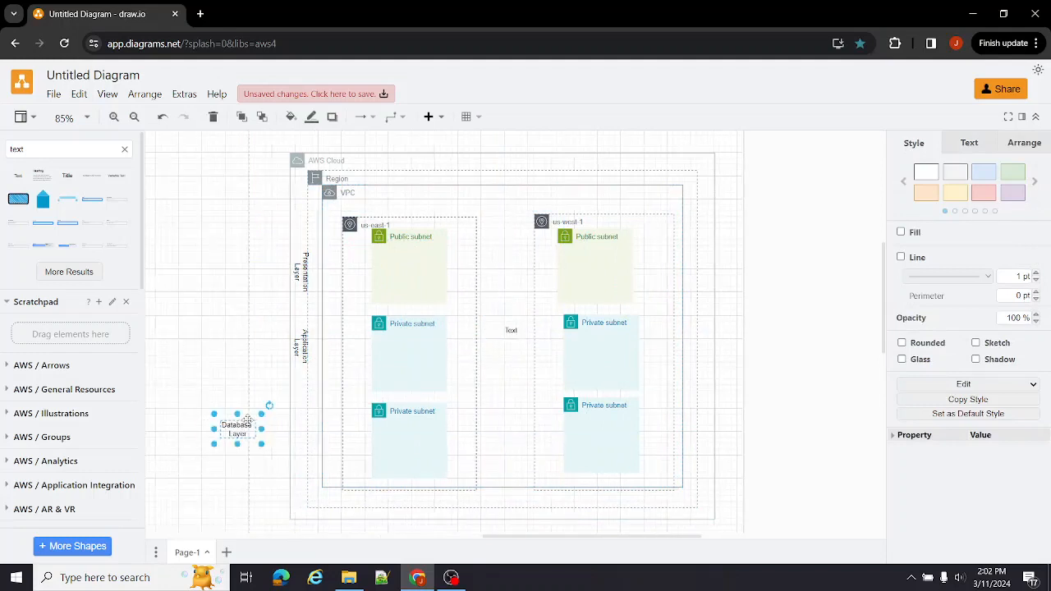
# Step: Rotate the Database Layer label to run vertically and place it under the Application Layer label, beside the lower Private subnet row
pyautogui.click(270, 406)
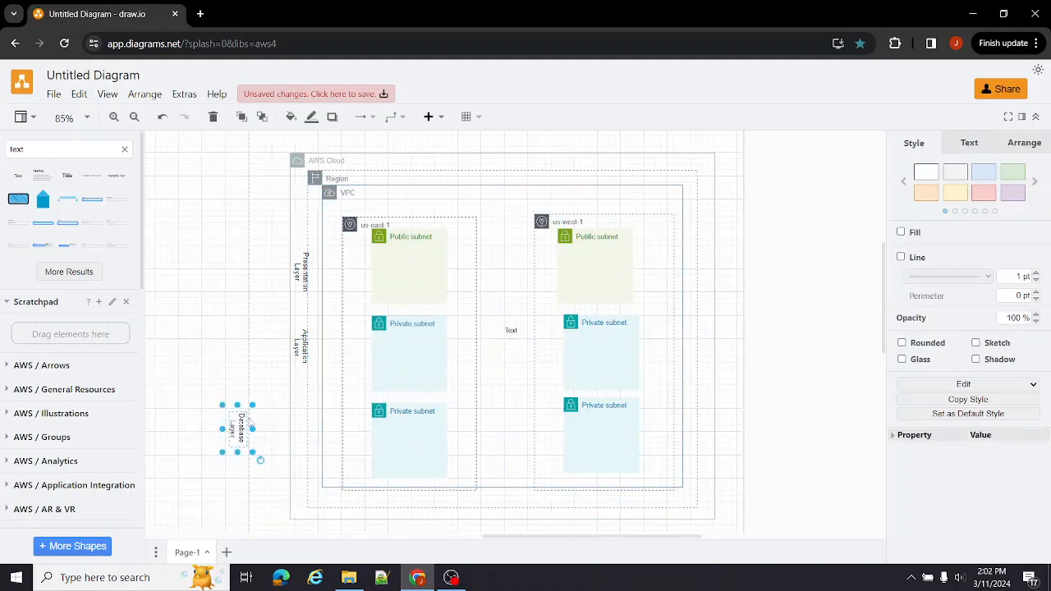
pyautogui.moveTo(240, 426); pyautogui.dragTo(303, 425)
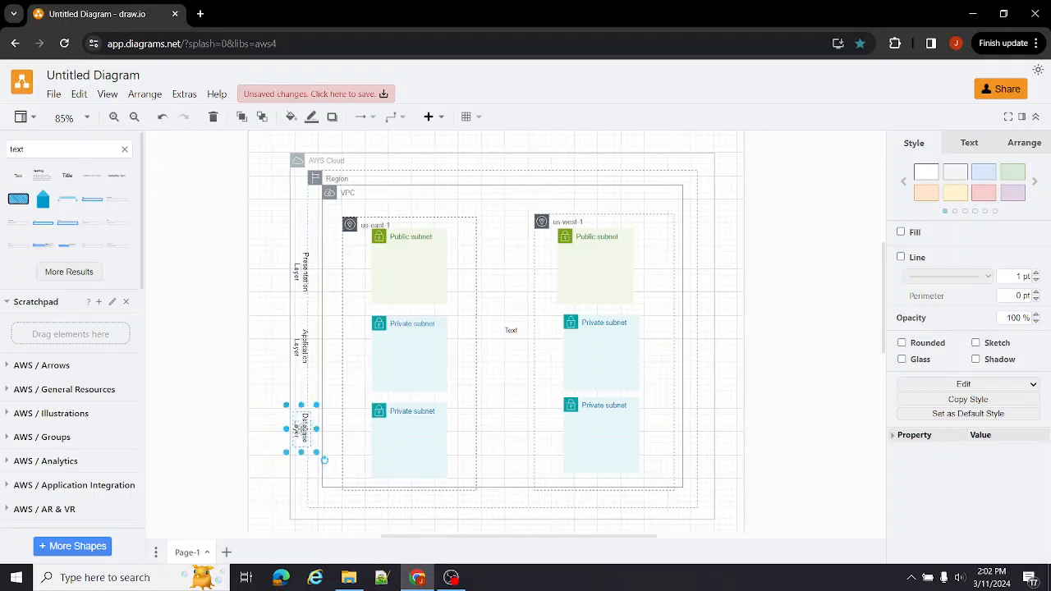
pyautogui.click(214, 338)
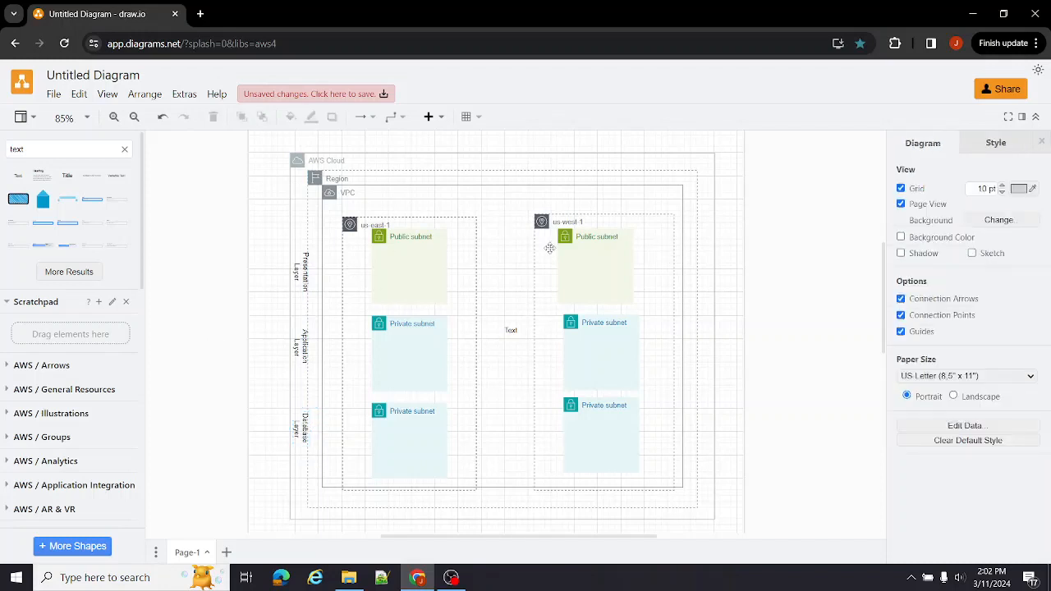
# Step: Search the shape library for "ec2" and place the orange EC2 icon in the Public subnets of us-east-1 and us-west-1
pyautogui.doubleClick(45, 154)
pyautogui.write('ec2')
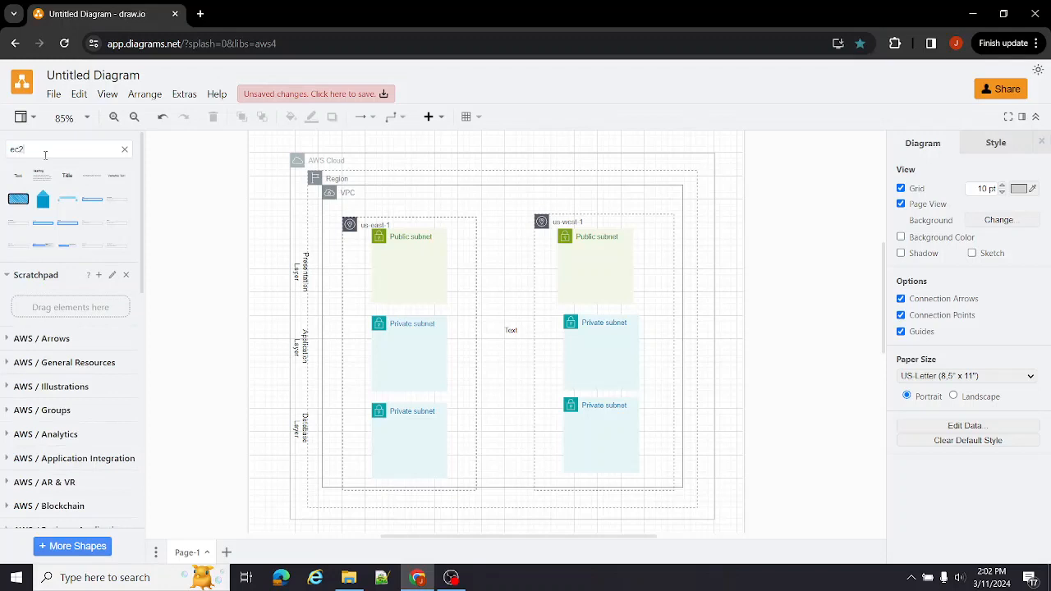
pyautogui.press('Return')
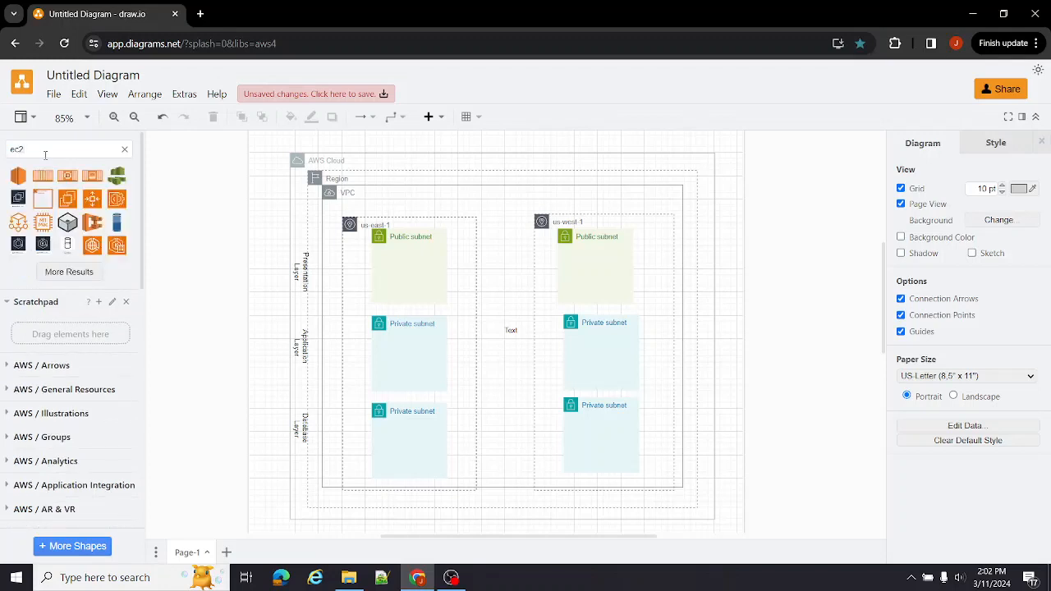
pyautogui.click(69, 201)
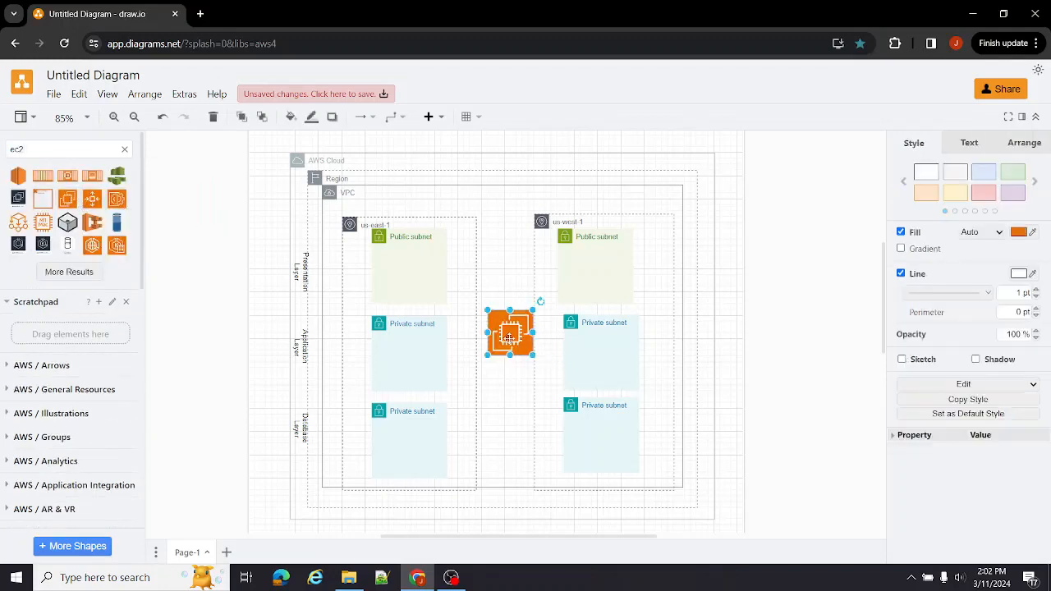
pyautogui.moveTo(510, 336); pyautogui.dragTo(588, 279)
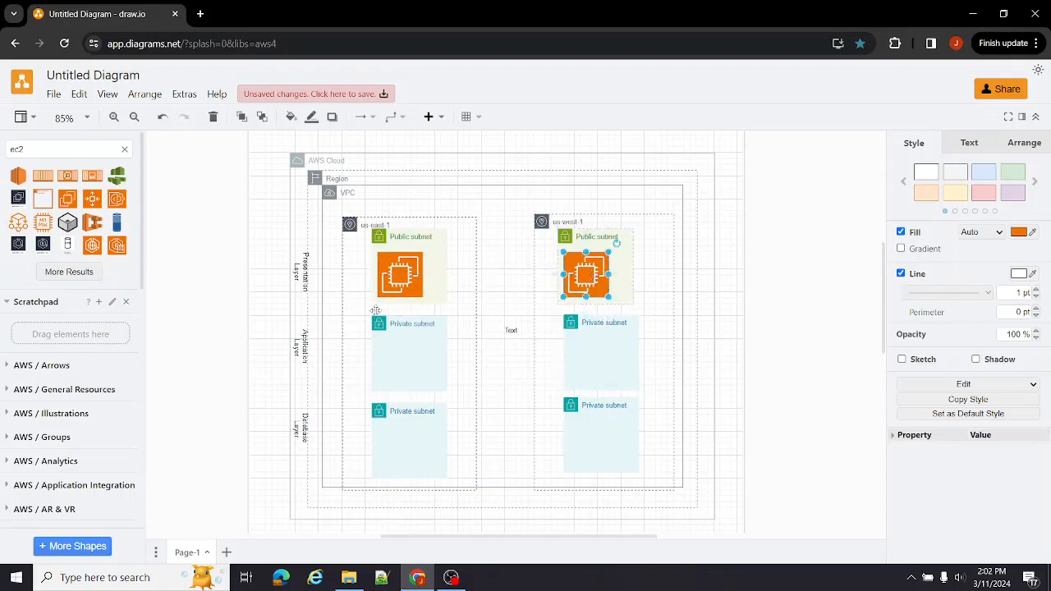
# Step: Copy the EC2 icon into the upper Private subnet of both zones, and delete the leftover text shape between the zones
pyautogui.hotkey('ctrl', 'v')
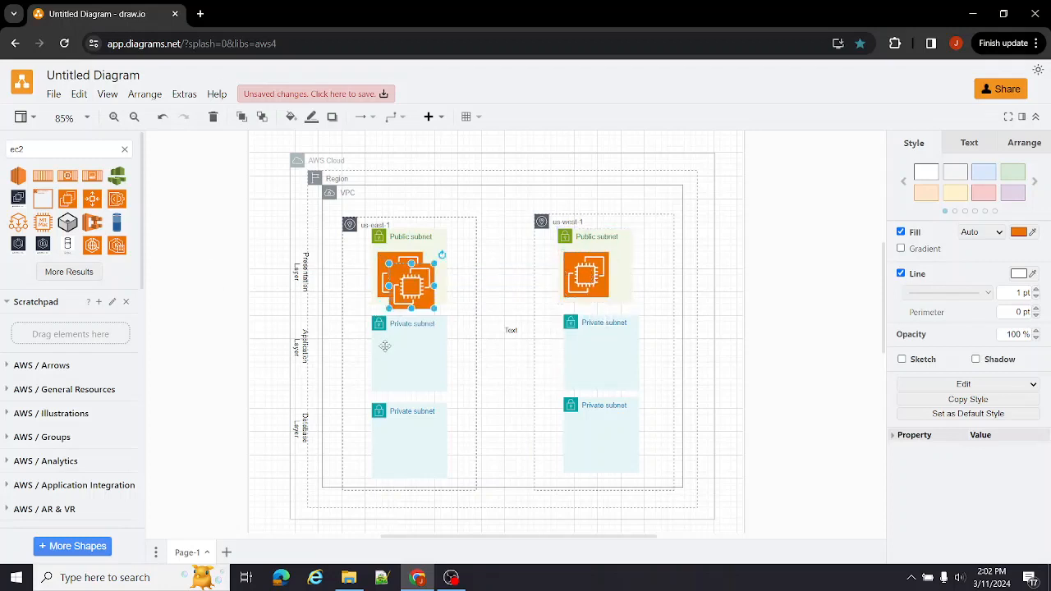
pyautogui.moveTo(404, 327); pyautogui.dragTo(399, 362)
pyautogui.hotkey('ctrl', 'v')
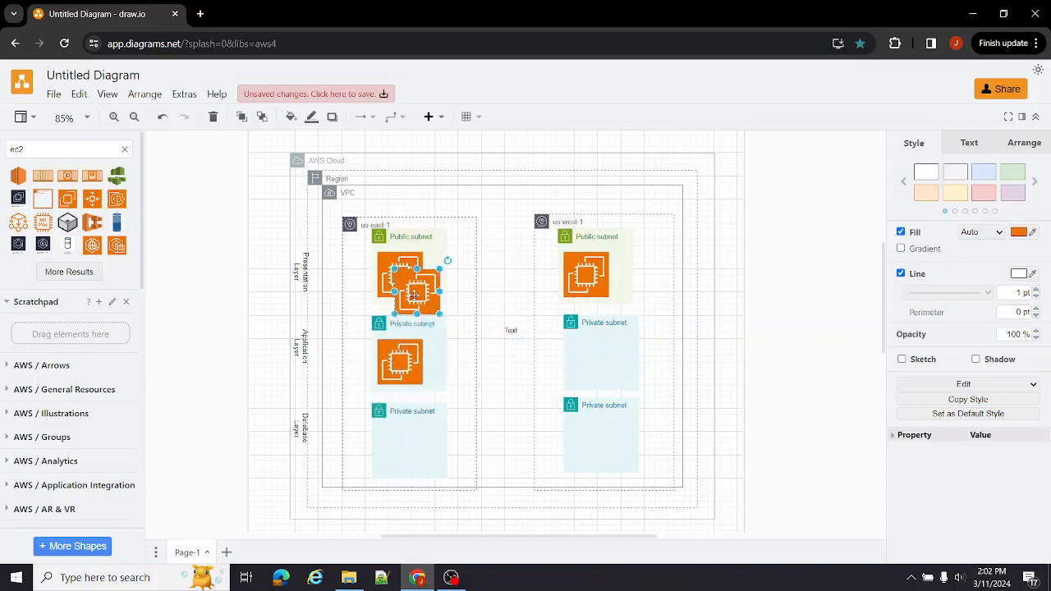
pyautogui.moveTo(414, 293); pyautogui.dragTo(585, 360)
pyautogui.click(511, 330)
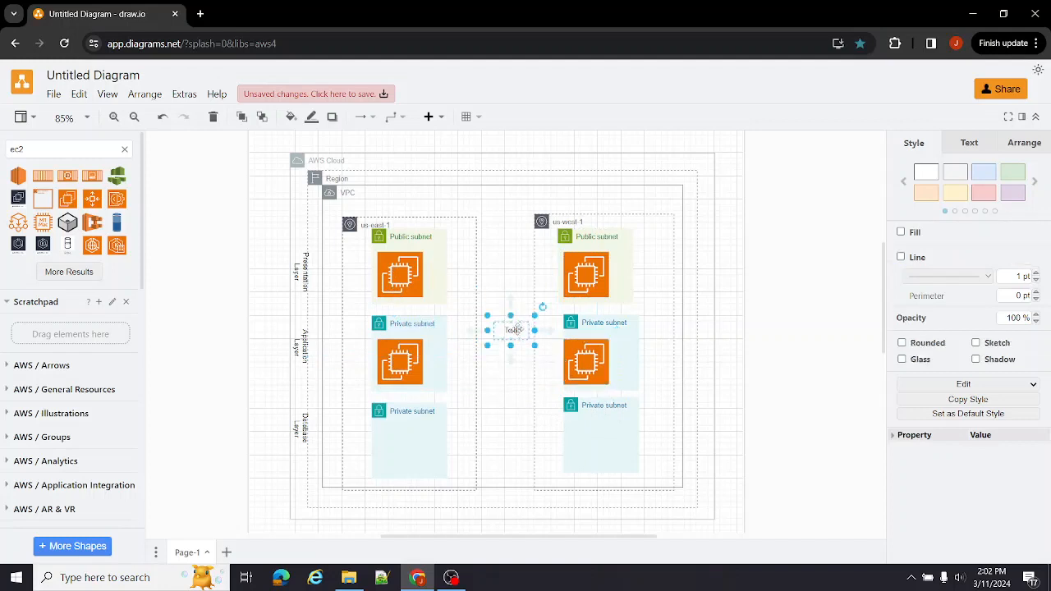
pyautogui.press('Delete')
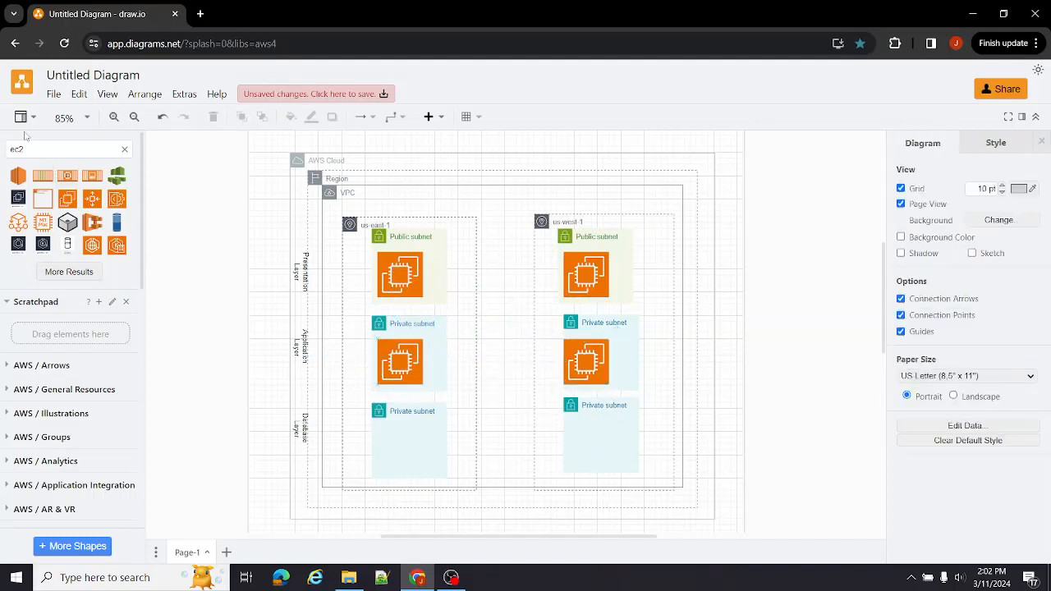
# Step: Search the shape library for "RDS" and place an Amazon RDS icon in the lower Private subnet of both zones
pyautogui.doubleClick(16, 148)
pyautogui.press('BackSpace')
pyautogui.write('RDS')
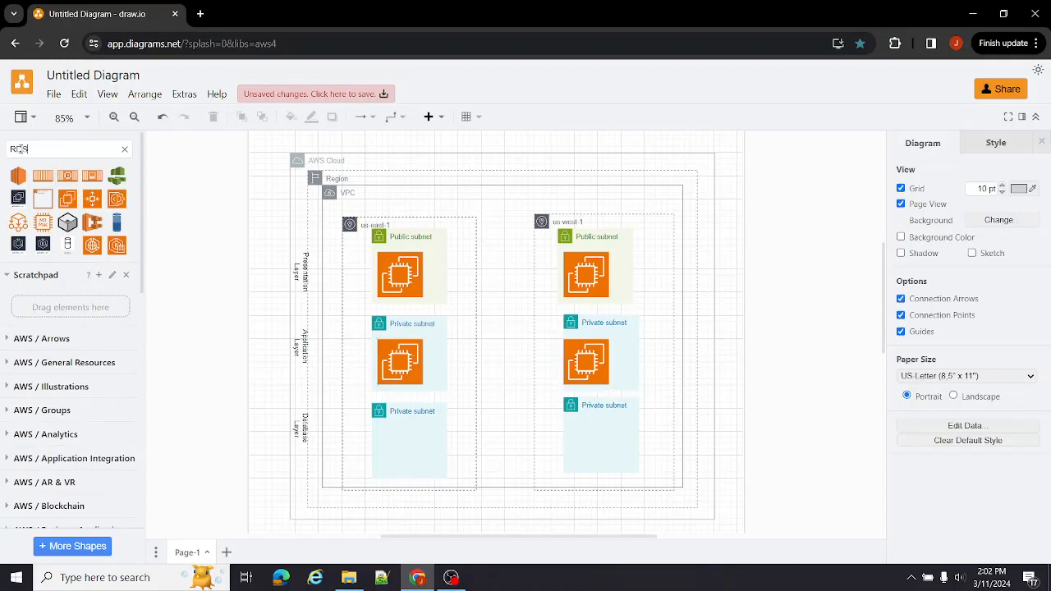
pyautogui.press('Return')
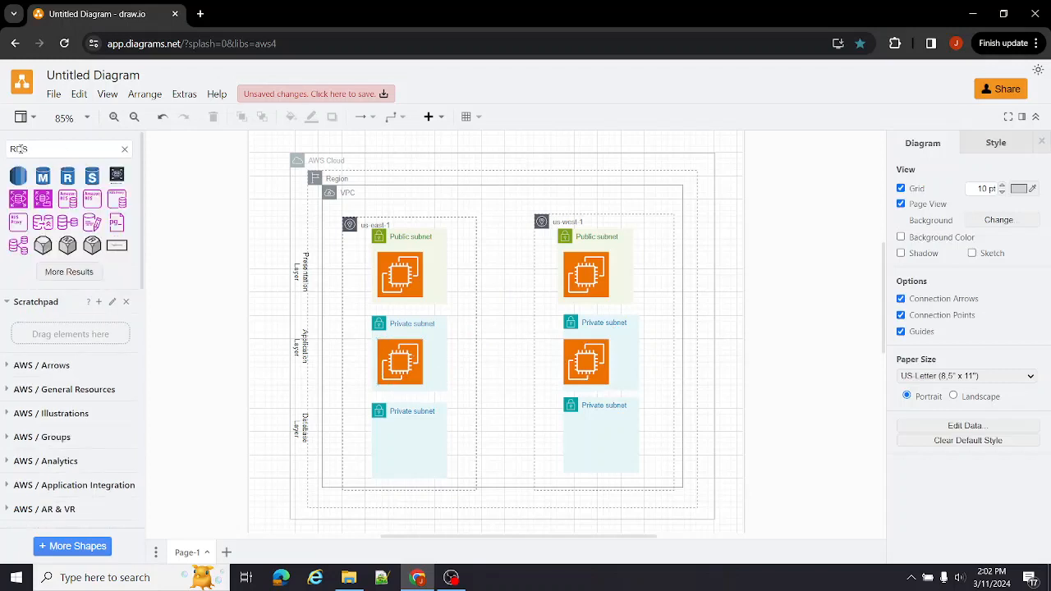
pyautogui.click(66, 200)
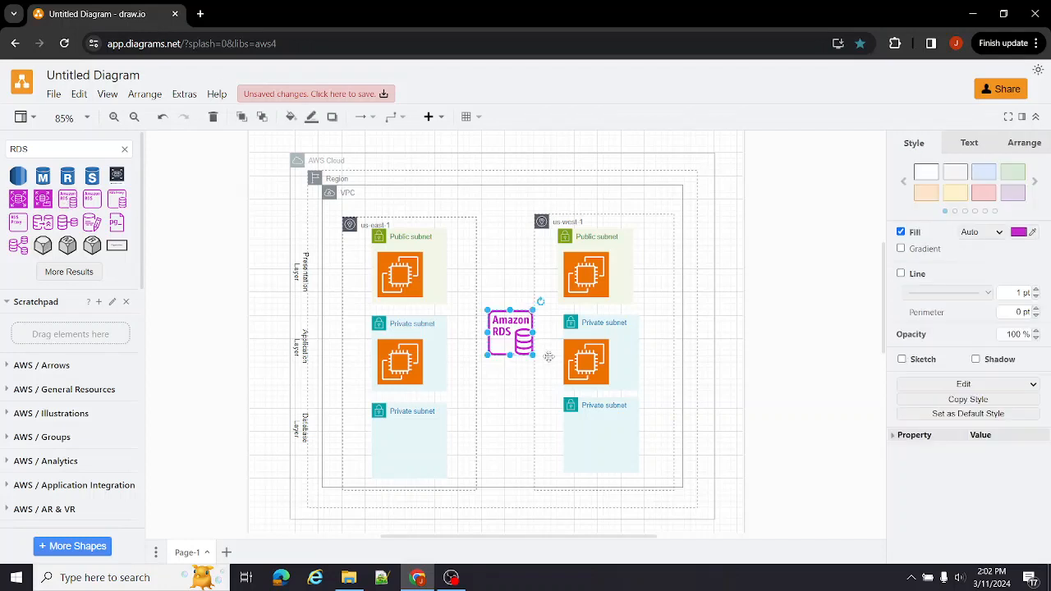
pyautogui.moveTo(506, 331); pyautogui.dragTo(595, 445)
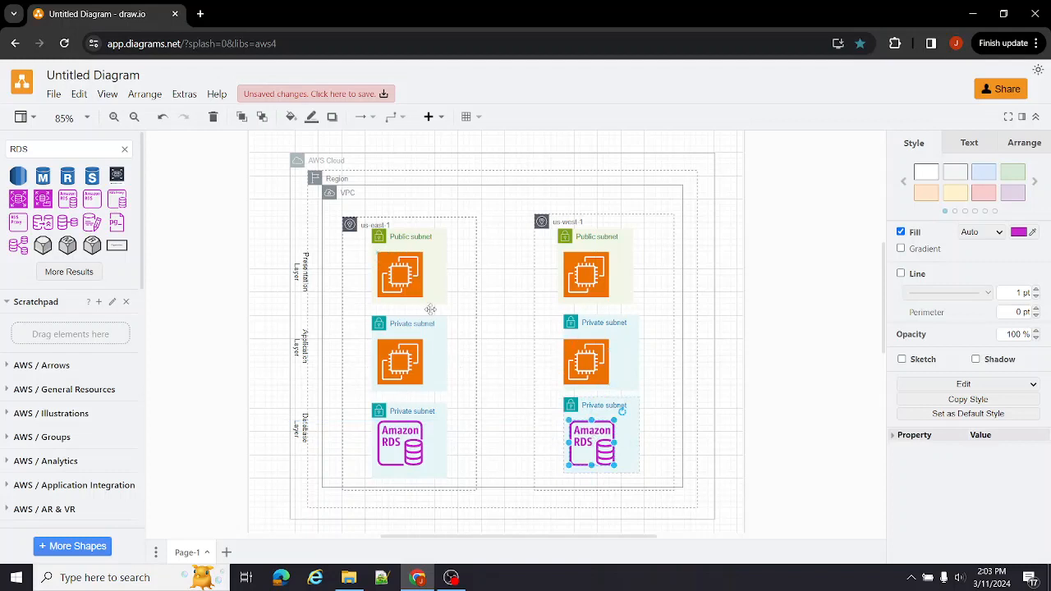
# Step: Search the shape library for "autoscaling" and place the orange auto scaling icon between the two zones, level with the gap below the Public subnets
pyautogui.doubleClick(34, 146)
pyautogui.write('autoscaling')
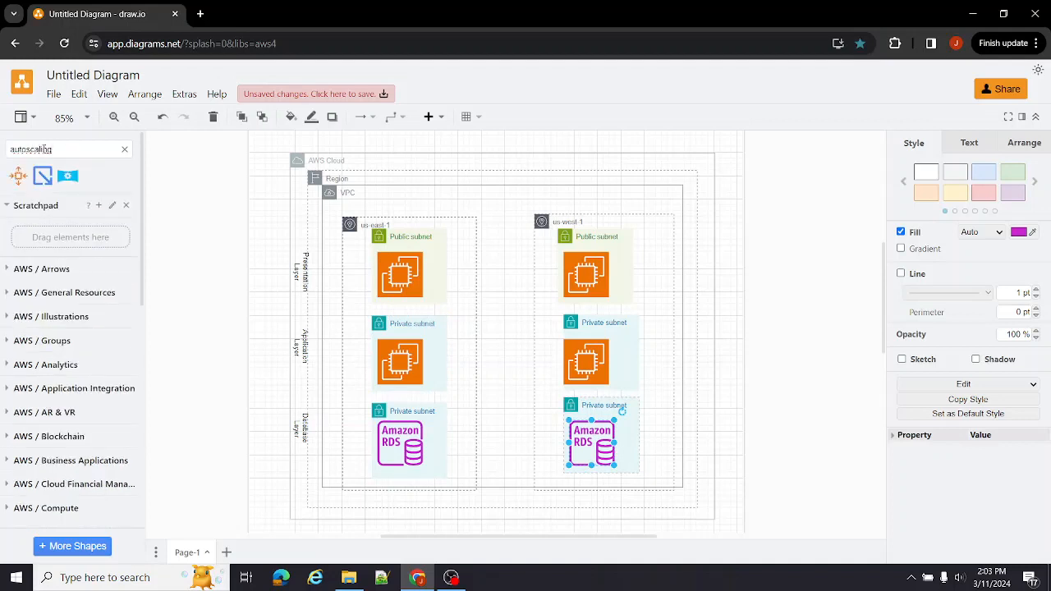
pyautogui.click(19, 177)
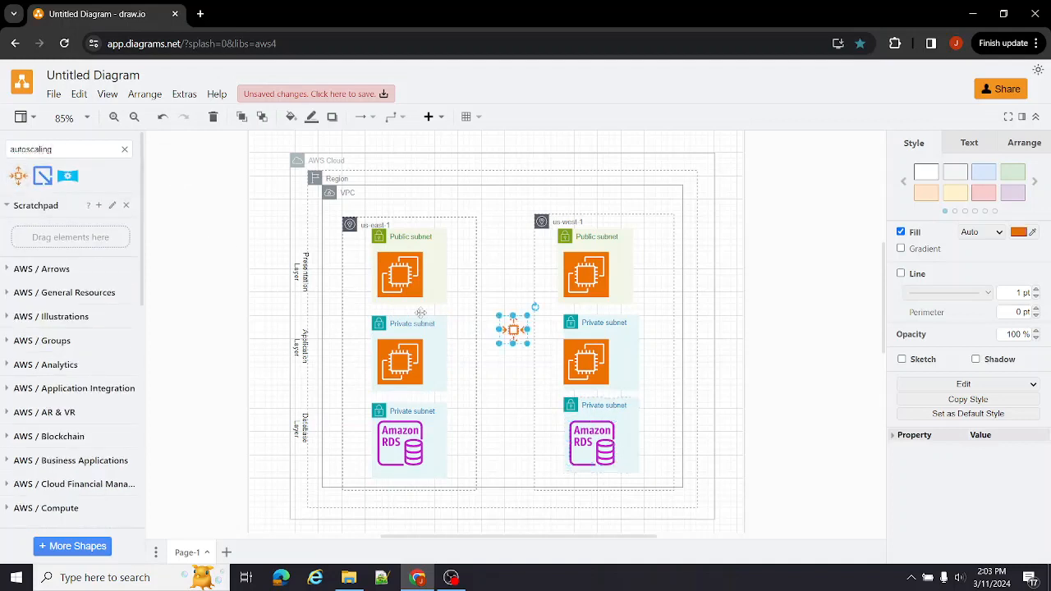
pyautogui.moveTo(512, 331); pyautogui.dragTo(503, 312)
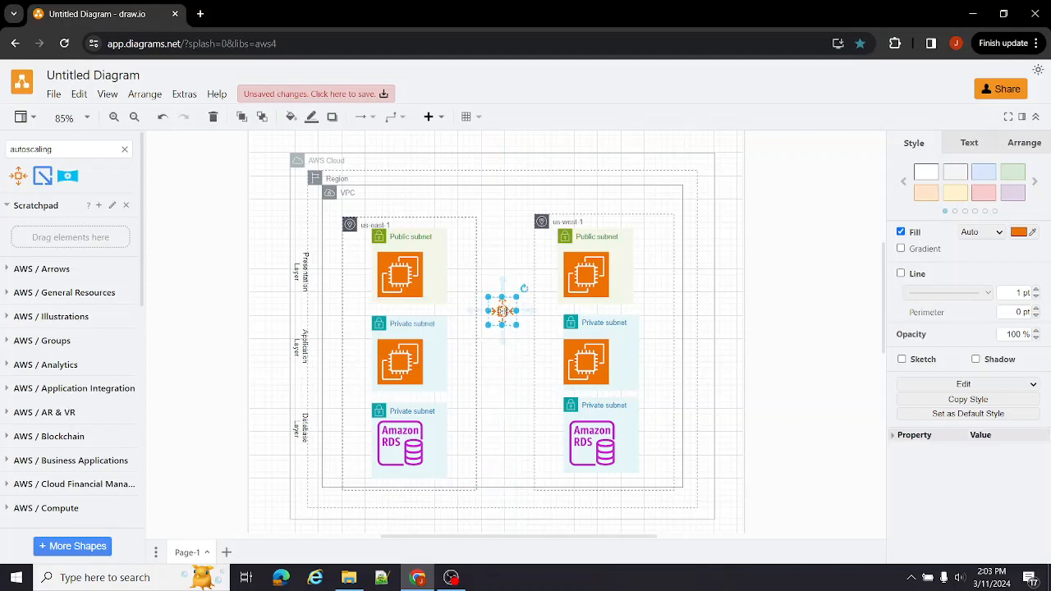
# Step: Duplicate the auto scaling icon between the zones, placing one level with the Public subnets and the other level with the upper Private subnets
pyautogui.moveTo(504, 324); pyautogui.dragTo(510, 219)
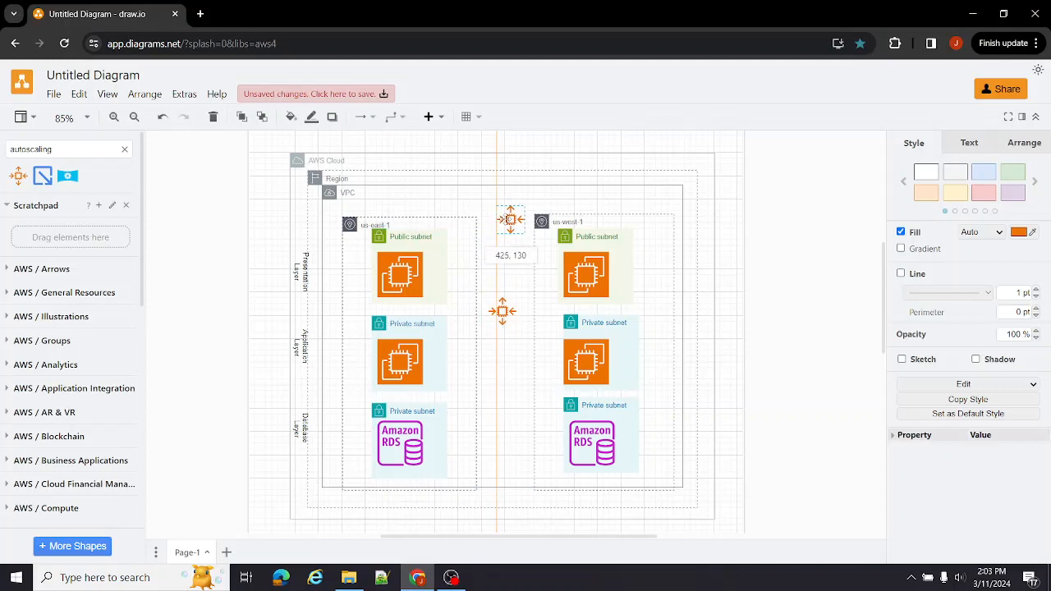
pyautogui.moveTo(510, 220); pyautogui.dragTo(505, 256)
pyautogui.moveTo(504, 313); pyautogui.dragTo(507, 353)
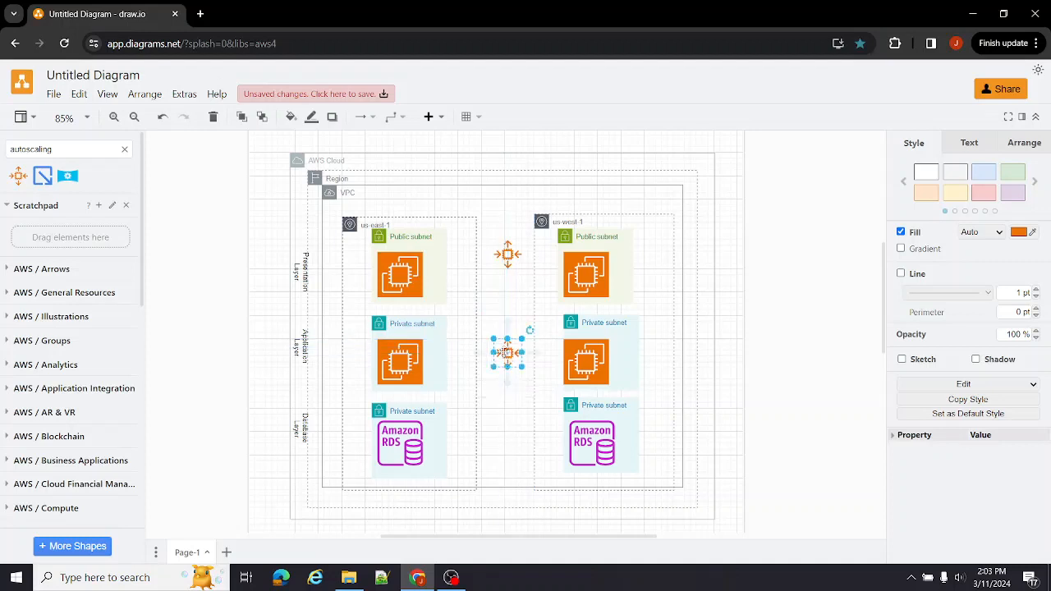
# Step: Search the shape library for "load balancer" and place an orange Application Load Balancer icon above each of the two auto scaling icons
pyautogui.doubleClick(49, 150)
pyautogui.press('BackSpace')
pyautogui.write('load balancer')
pyautogui.press('Return')
pyautogui.moveTo(96, 183)
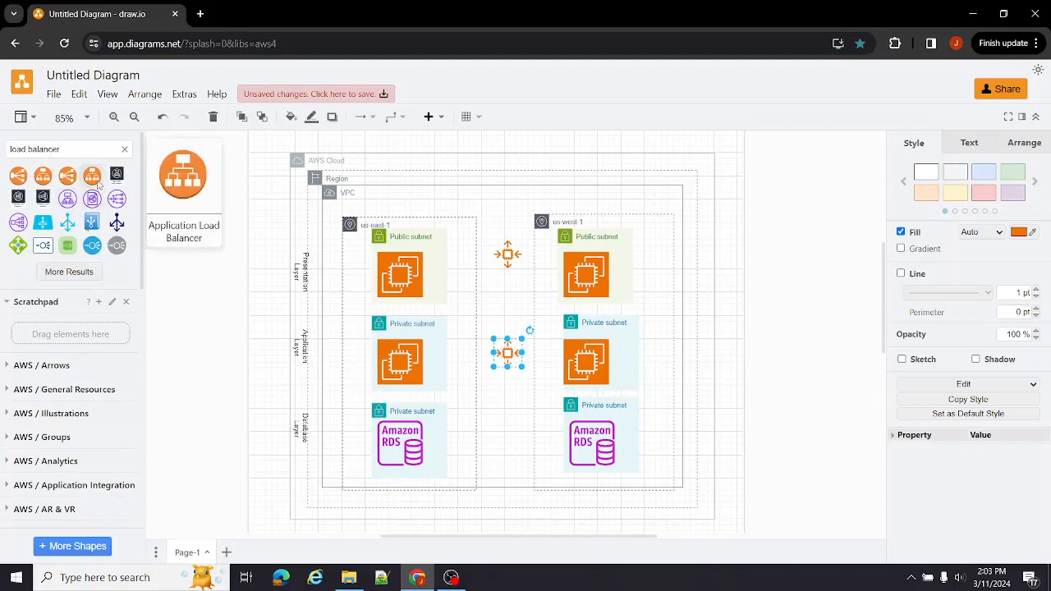
pyautogui.moveTo(97, 184); pyautogui.dragTo(522, 230)
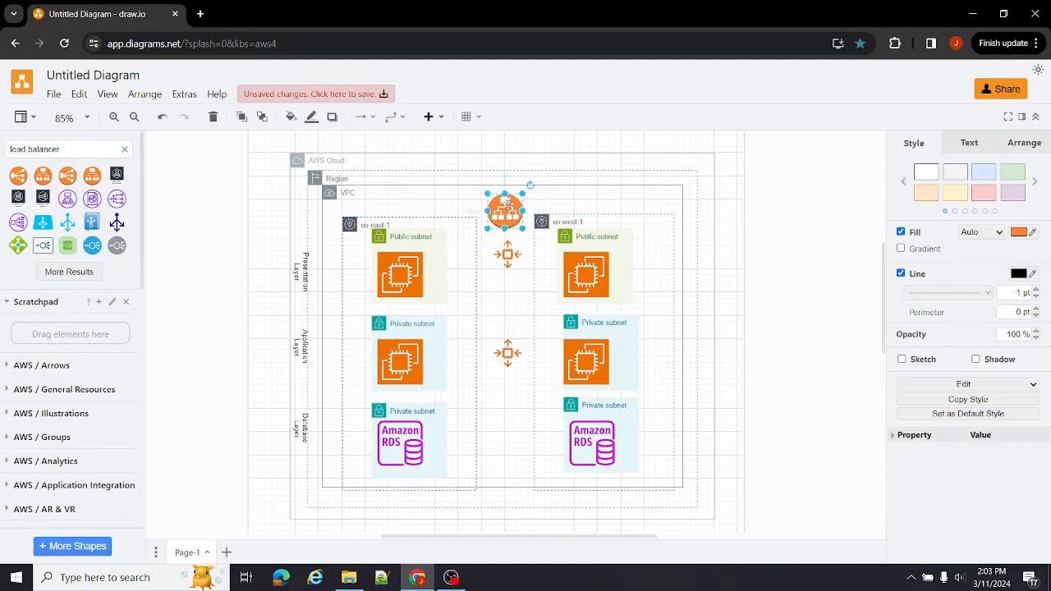
pyautogui.press('Escape')
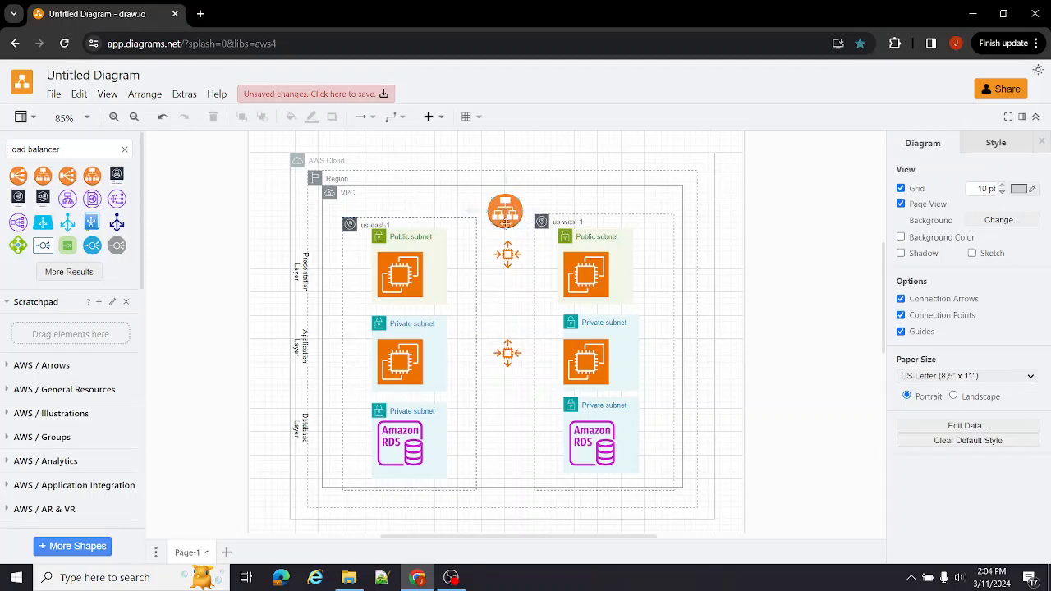
pyautogui.moveTo(504, 211); pyautogui.dragTo(509, 308)
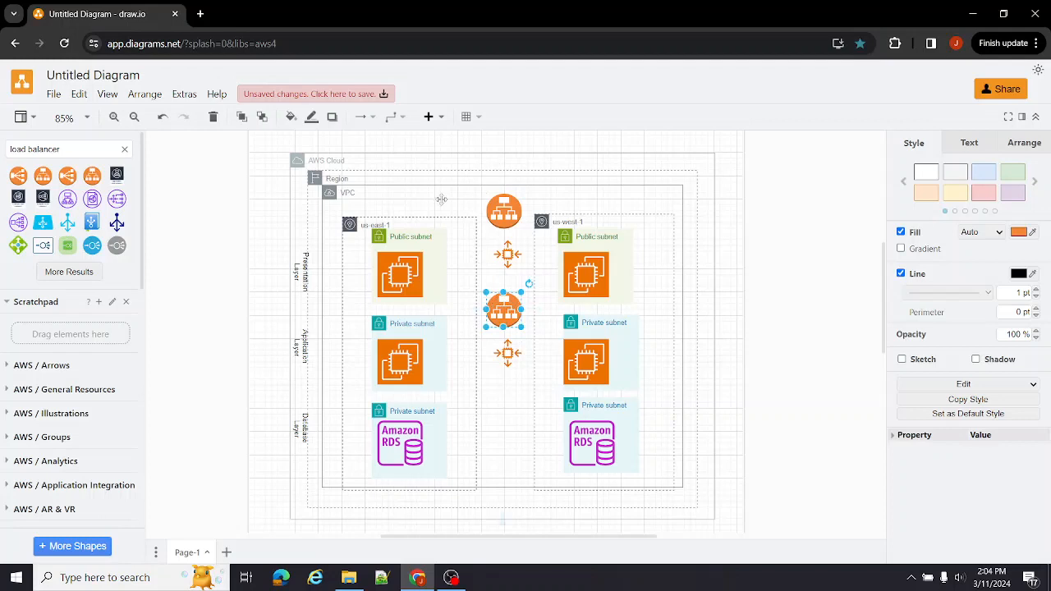
# Step: Search the shape library for "internet gateway" and place the purple gateway icon, scaled down, on the VPC's upper border near its middle
pyautogui.doubleClick(83, 151)
pyautogui.tripleClick(83, 151)
pyautogui.write('in')
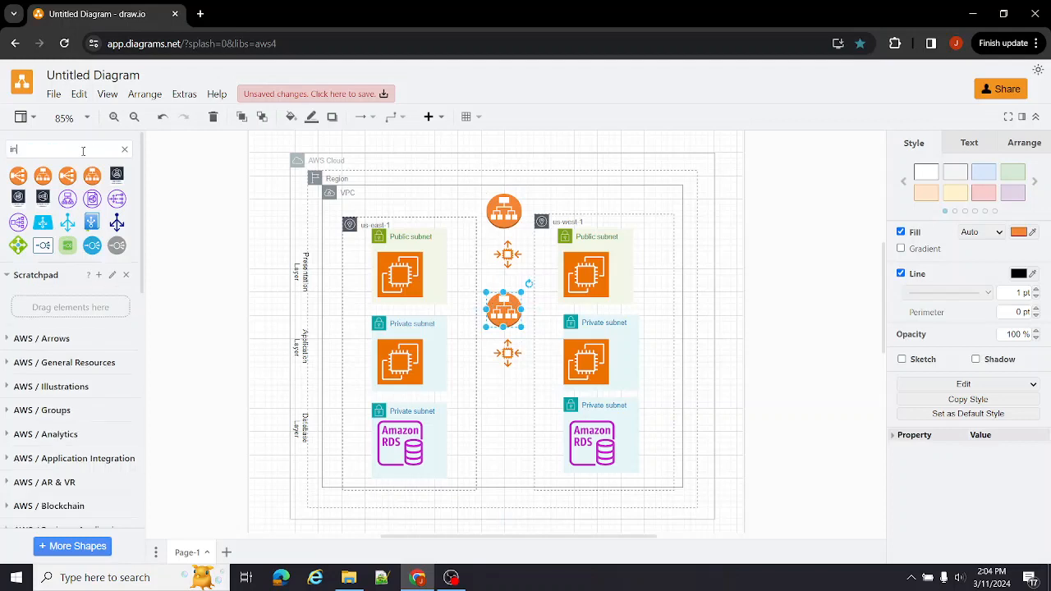
pyautogui.write('ternet gateway')
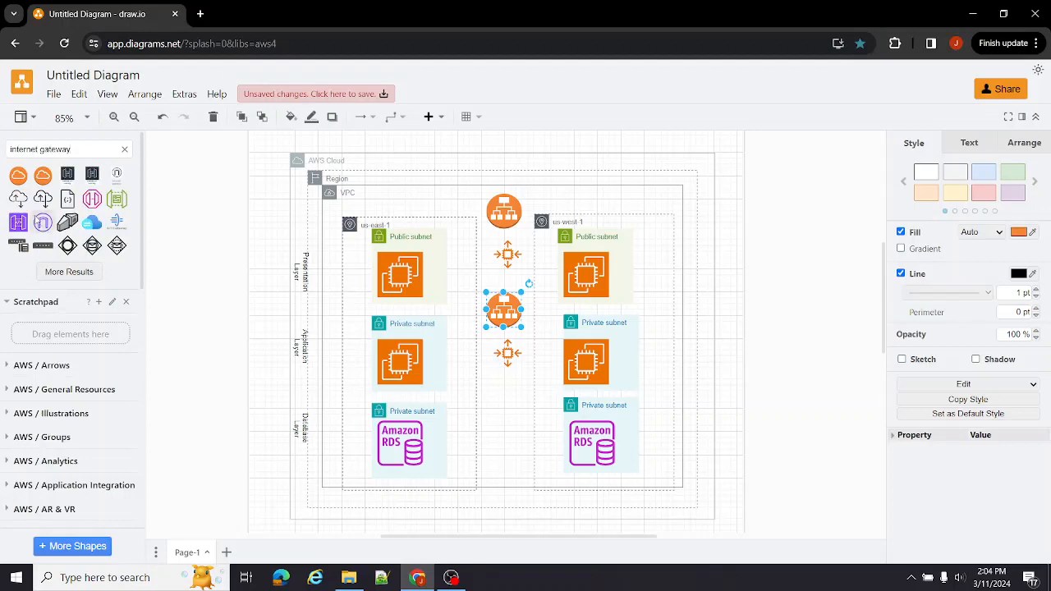
pyautogui.moveTo(43, 176)
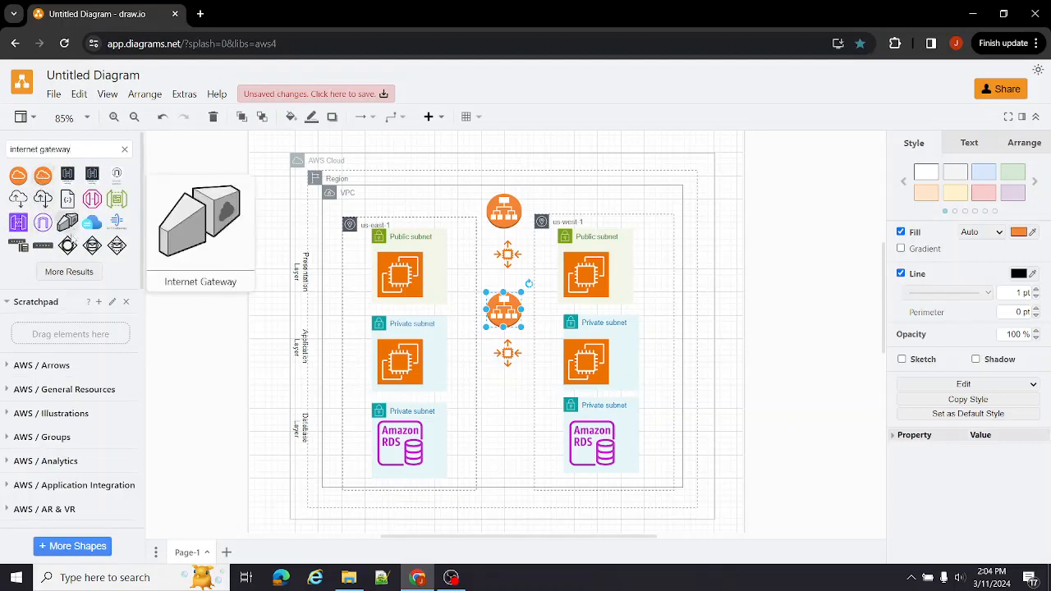
pyautogui.click(44, 226)
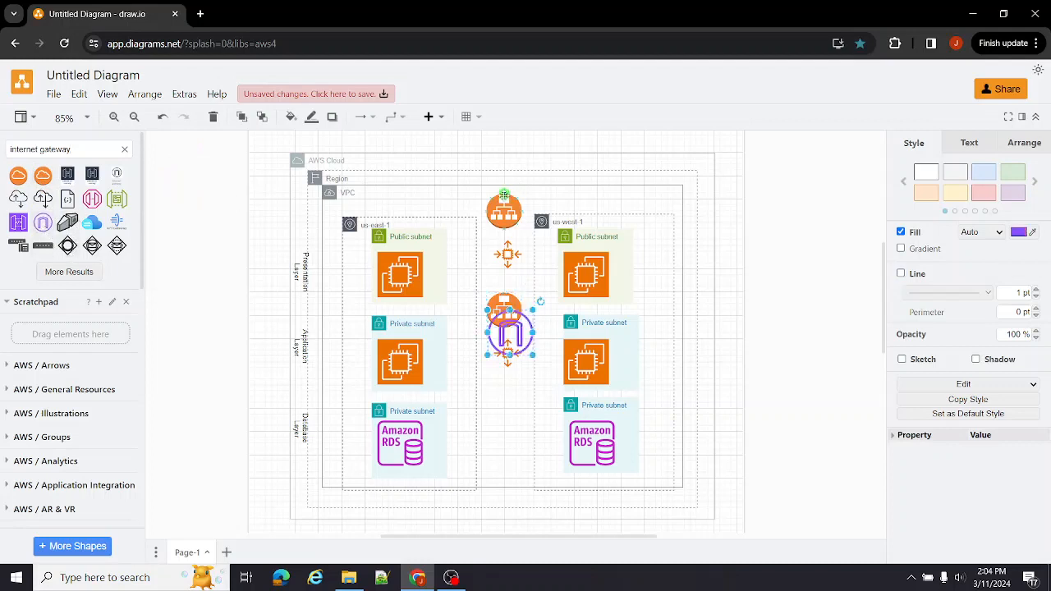
pyautogui.moveTo(513, 337); pyautogui.dragTo(467, 187)
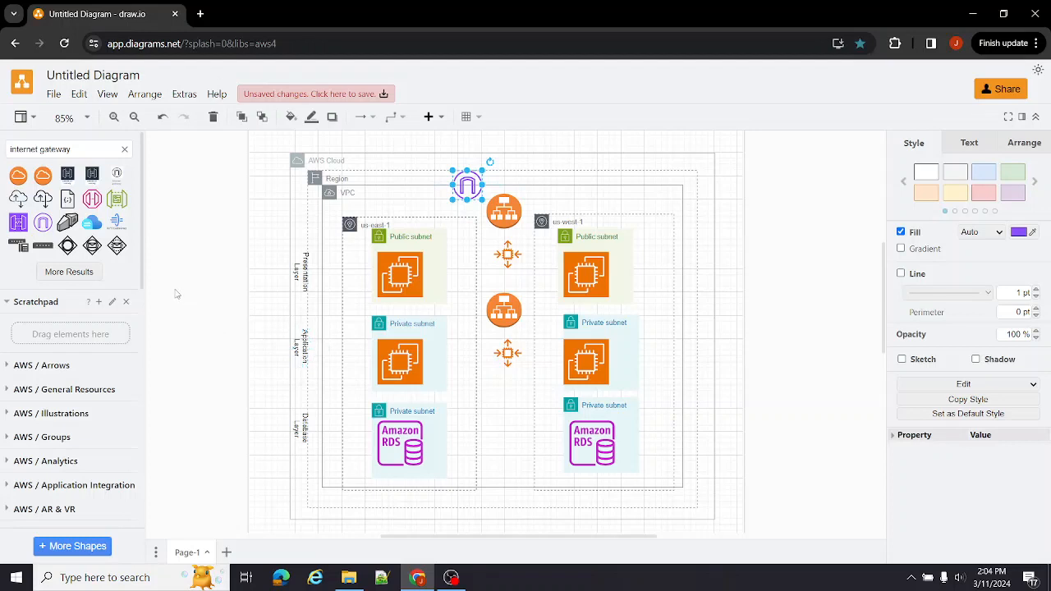
# Step: Search the shape library for "bastion host" and "bastion", and look through the results for a suitable icon
pyautogui.tripleClick(61, 148)
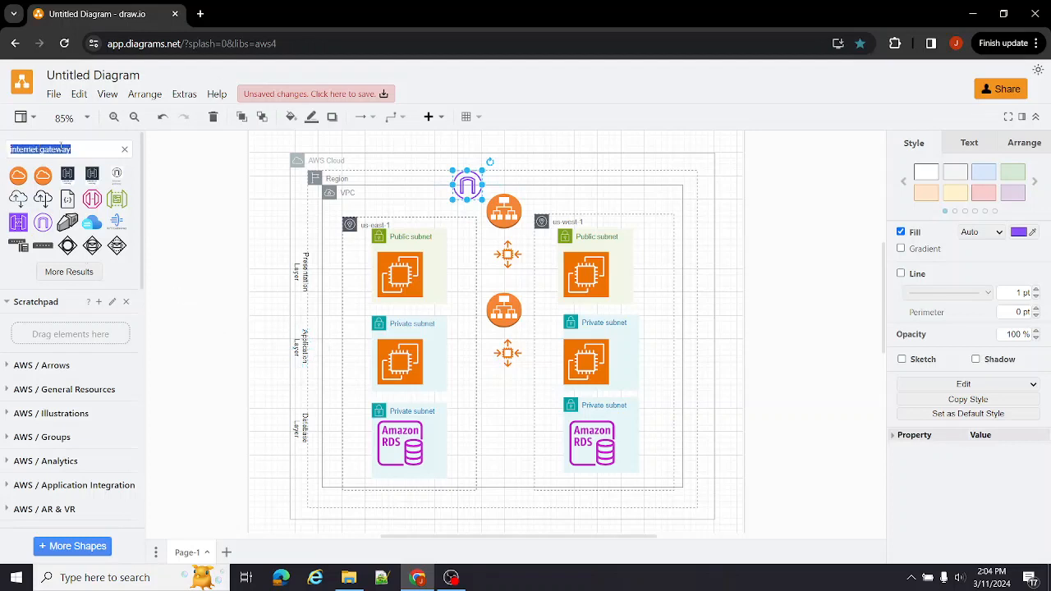
pyautogui.write('bastion host')
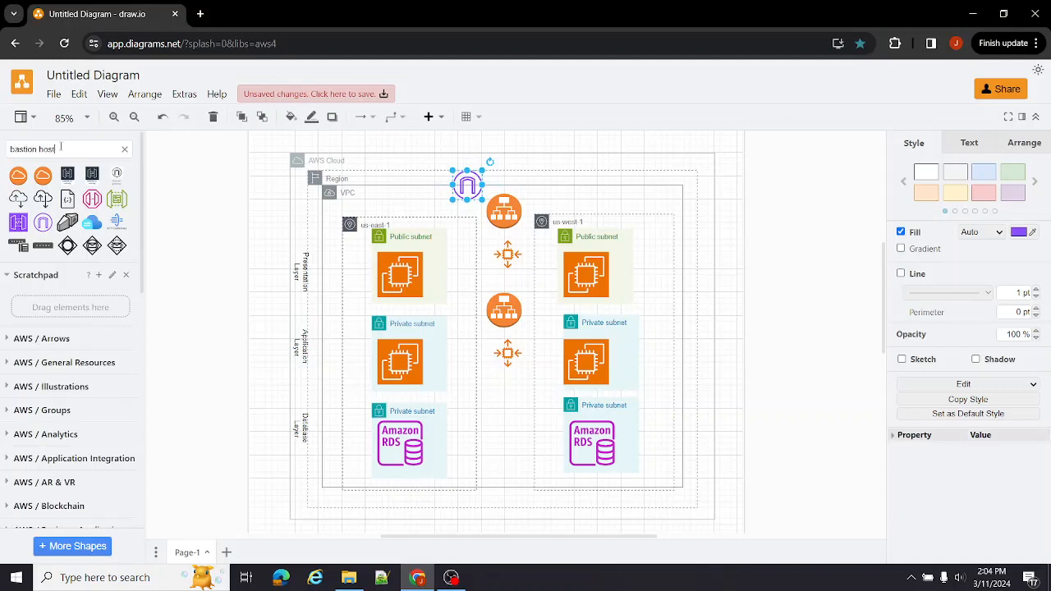
pyautogui.press('Return')
pyautogui.press('BackSpace')
pyautogui.press('BackSpace')
pyautogui.press('BackSpace')
pyautogui.press('BackSpace')
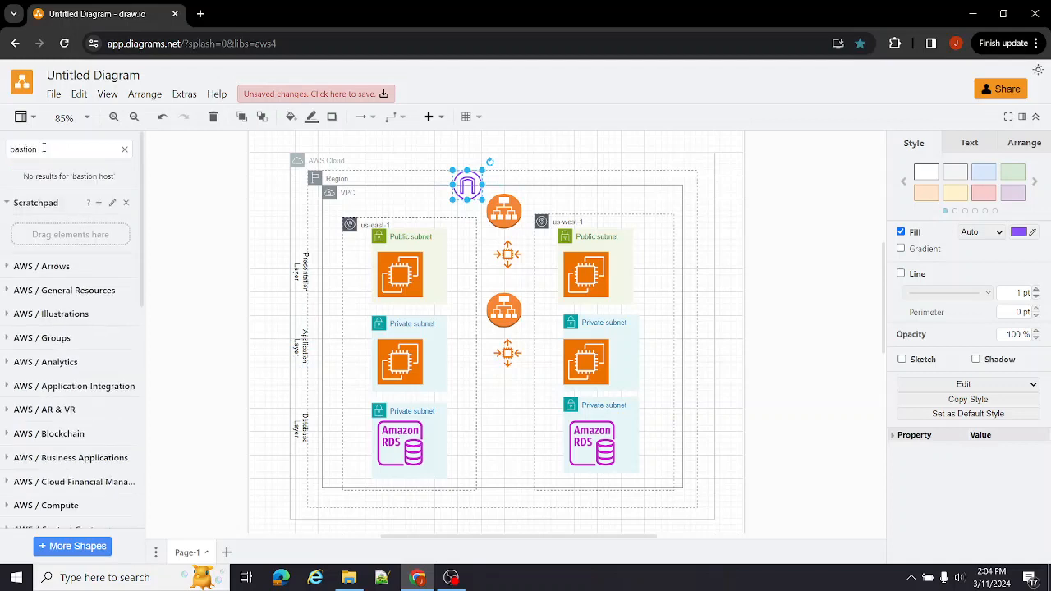
pyautogui.press('Return')
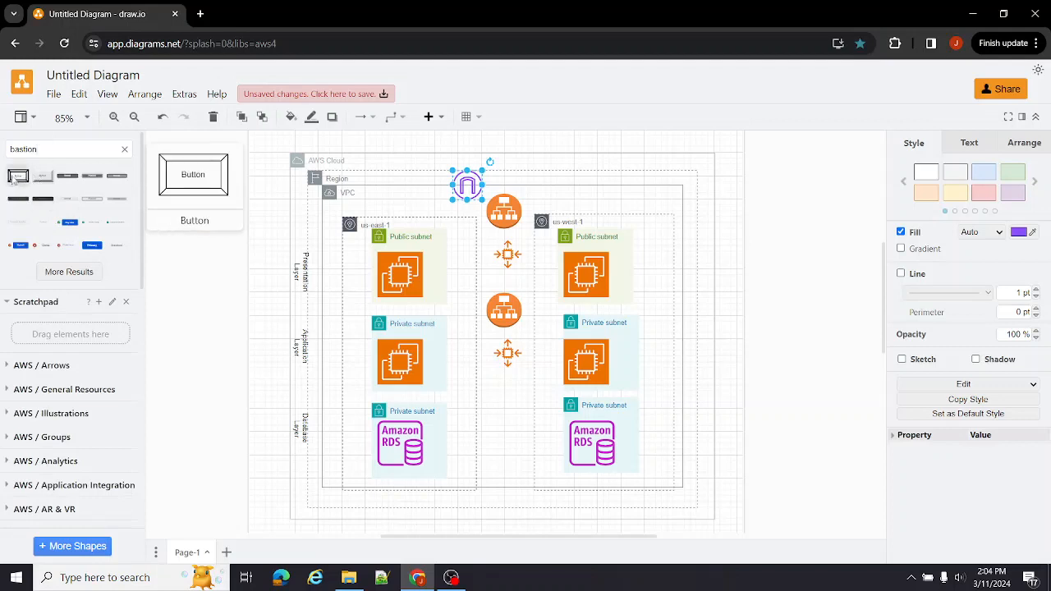
pyautogui.doubleClick(19, 153)
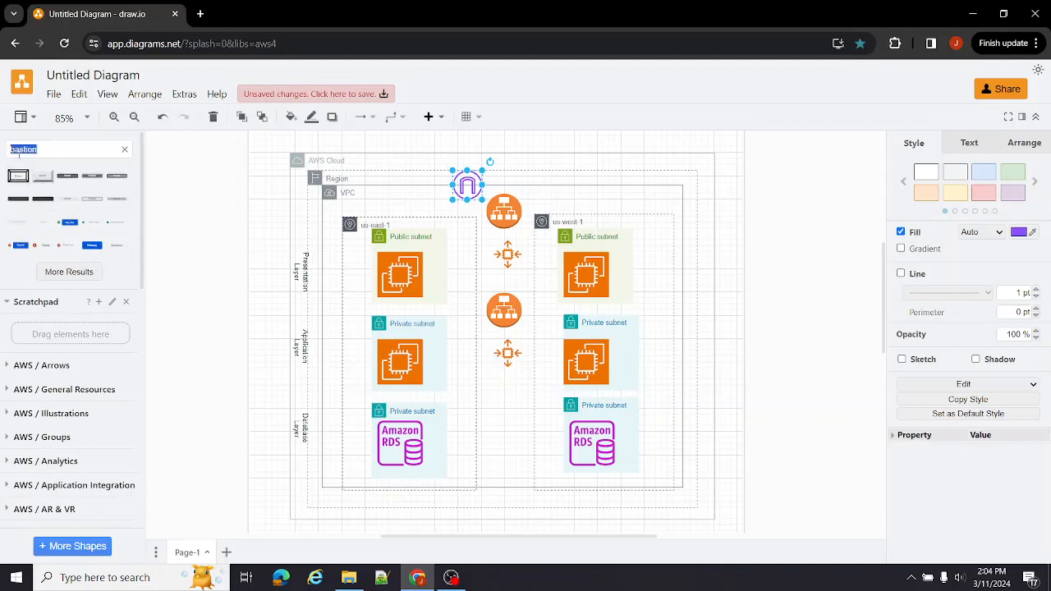
pyautogui.write('bast')
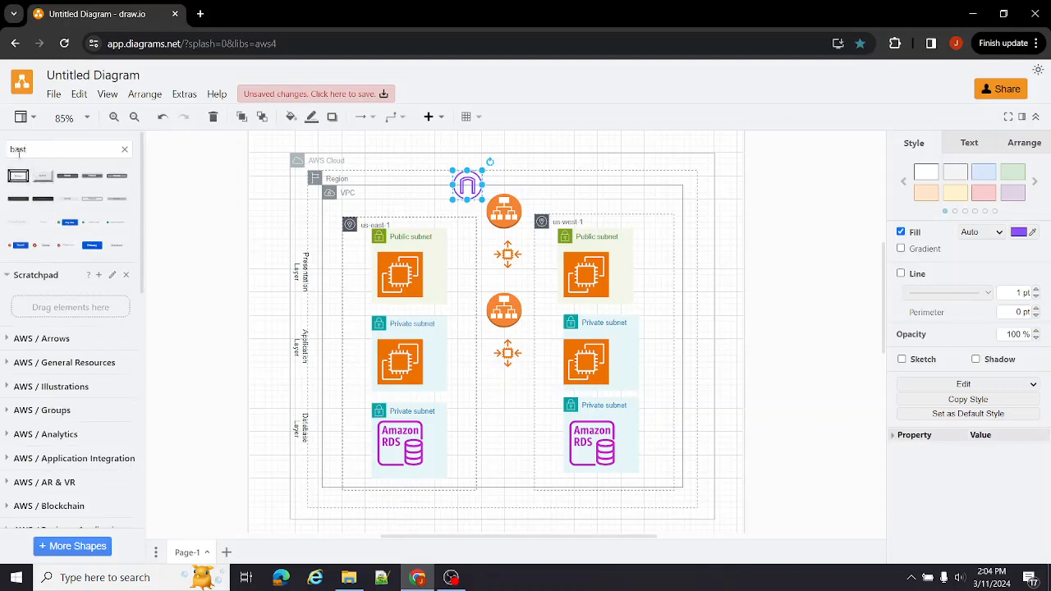
pyautogui.write('tion')
pyautogui.press('Return')
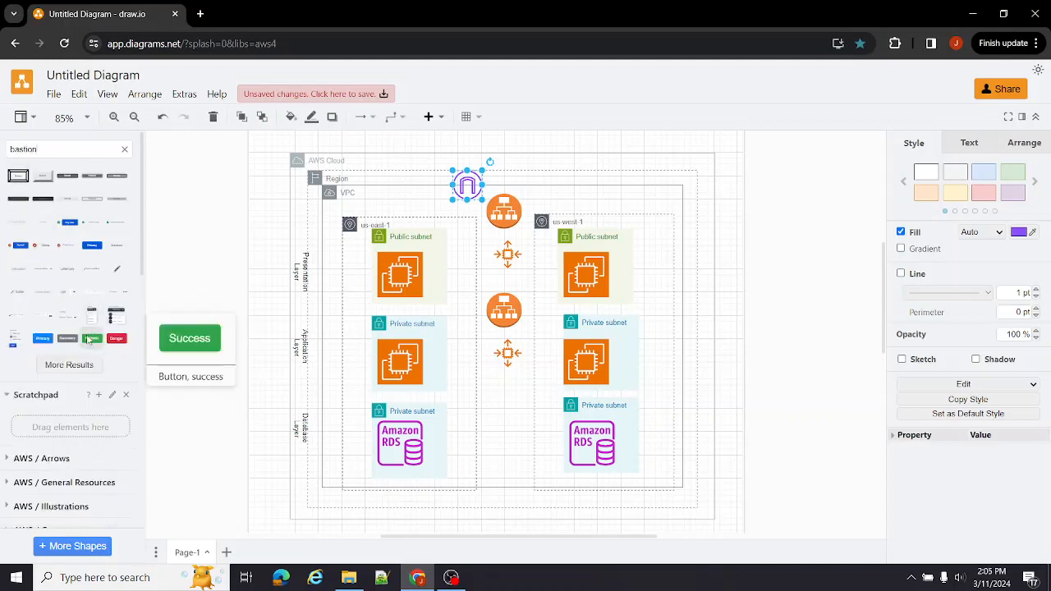
# Step: Search the shape library for "user" and place the labelled User icon above the AWS Cloud group, near its horizontal middle
pyautogui.doubleClick(45, 150)
pyautogui.press('BackSpace')
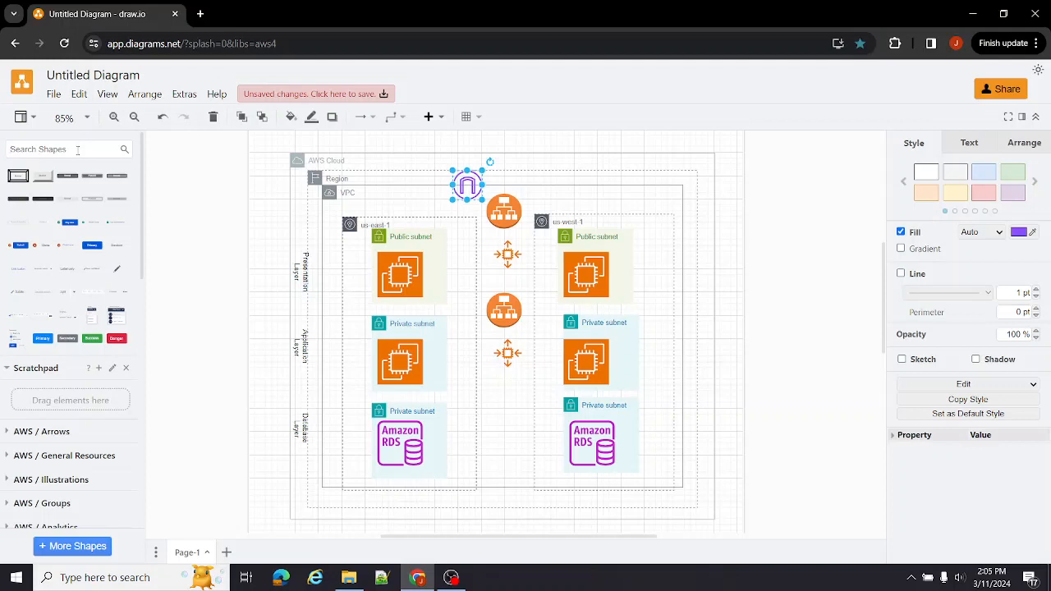
pyautogui.write('user')
pyautogui.press('Return')
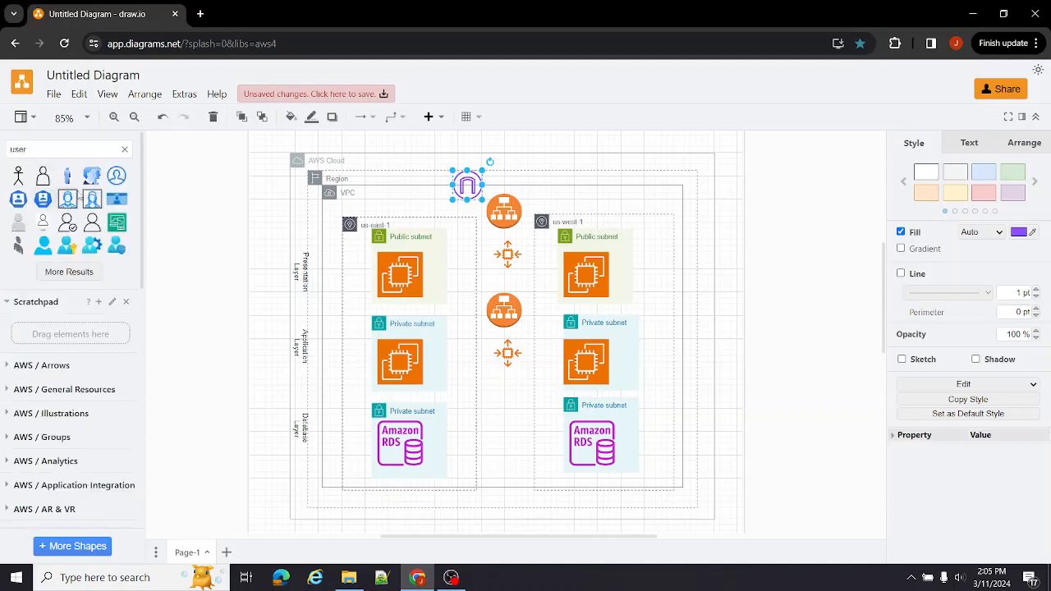
pyautogui.click(43, 223)
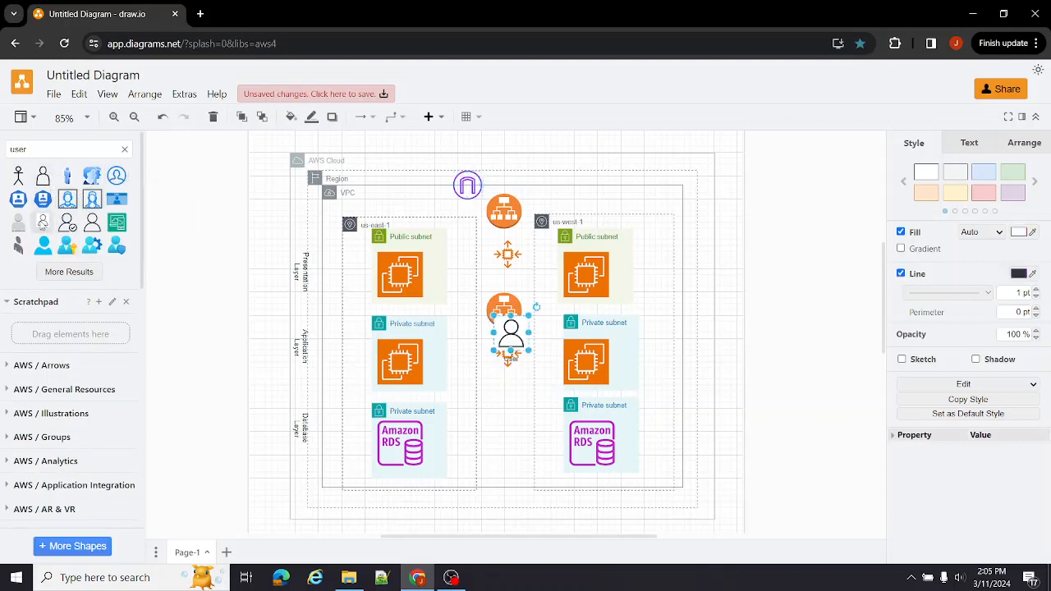
pyautogui.scroll(-2, 185, 293)
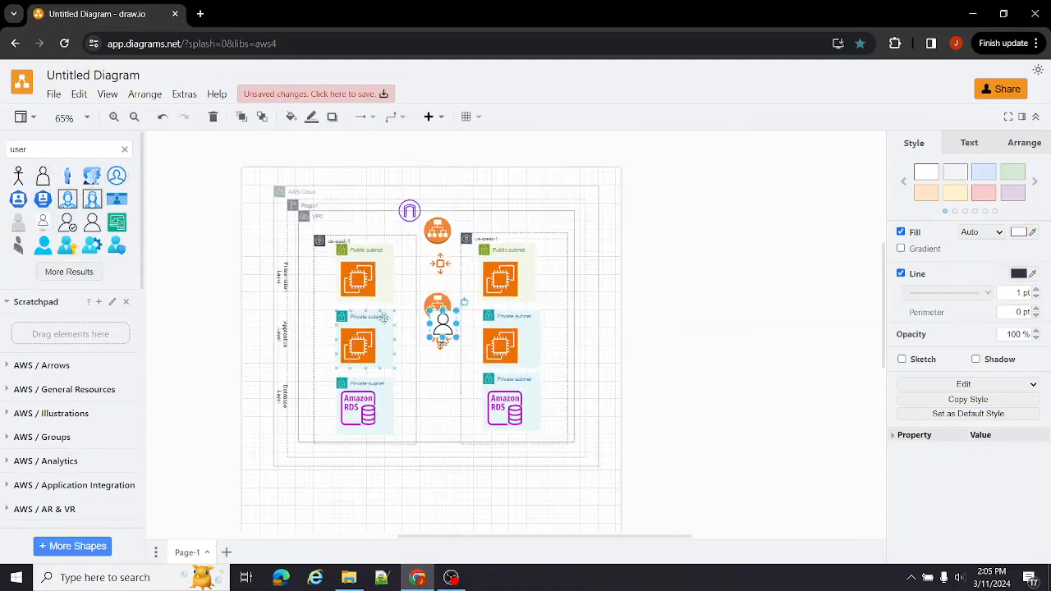
pyautogui.moveTo(440, 322); pyautogui.dragTo(427, 162)
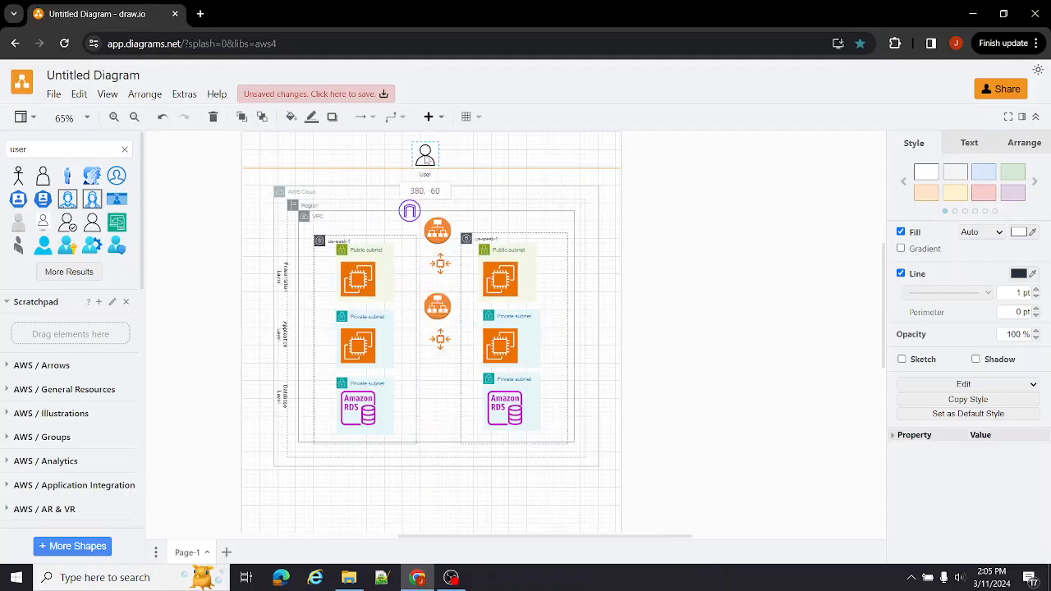
pyautogui.moveTo(427, 161); pyautogui.dragTo(424, 141)
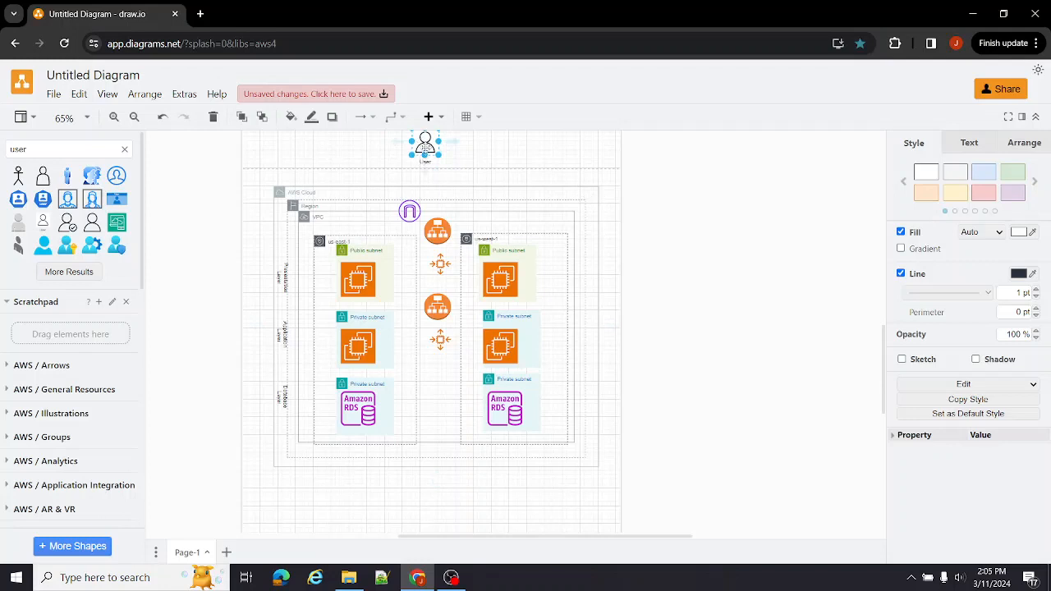
# Step: Draw connector arrows from the User icon to the internet gateway and from the gateway to the upper load balancer
pyautogui.click(426, 162)
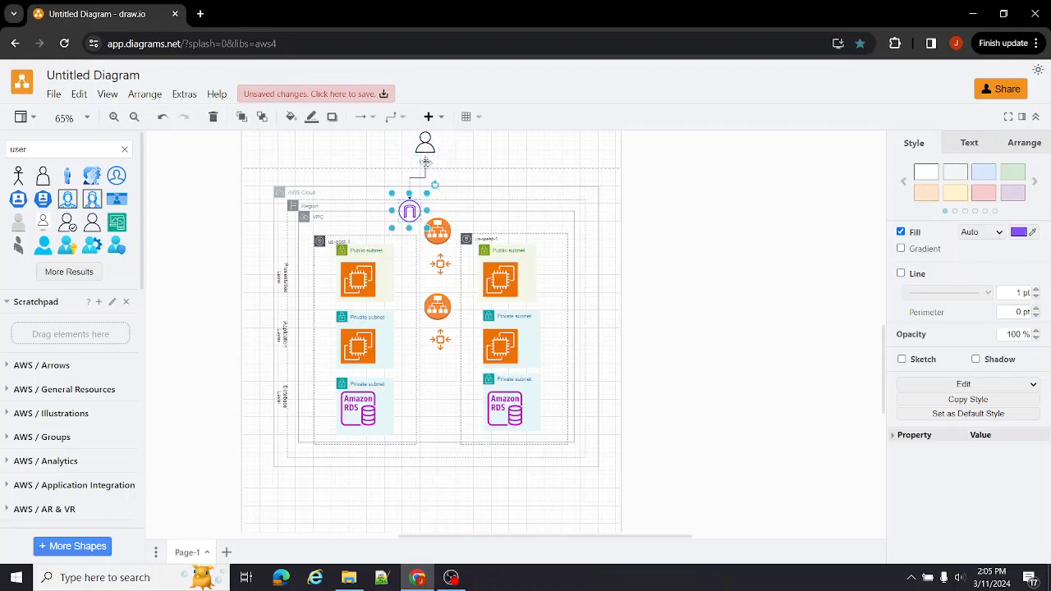
pyautogui.moveTo(427, 194); pyautogui.dragTo(426, 194)
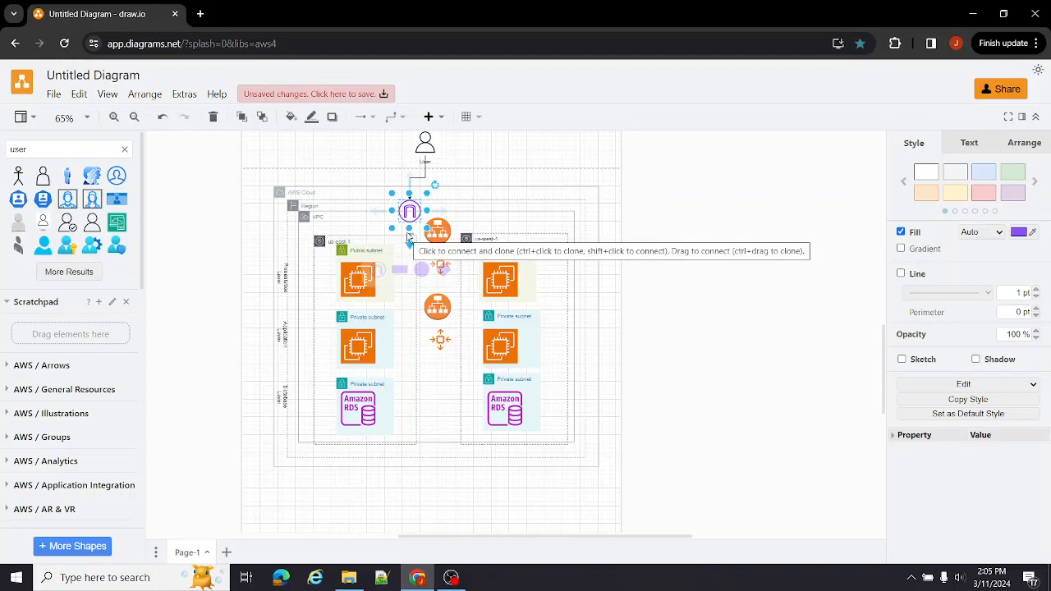
pyautogui.moveTo(408, 236); pyautogui.dragTo(435, 232)
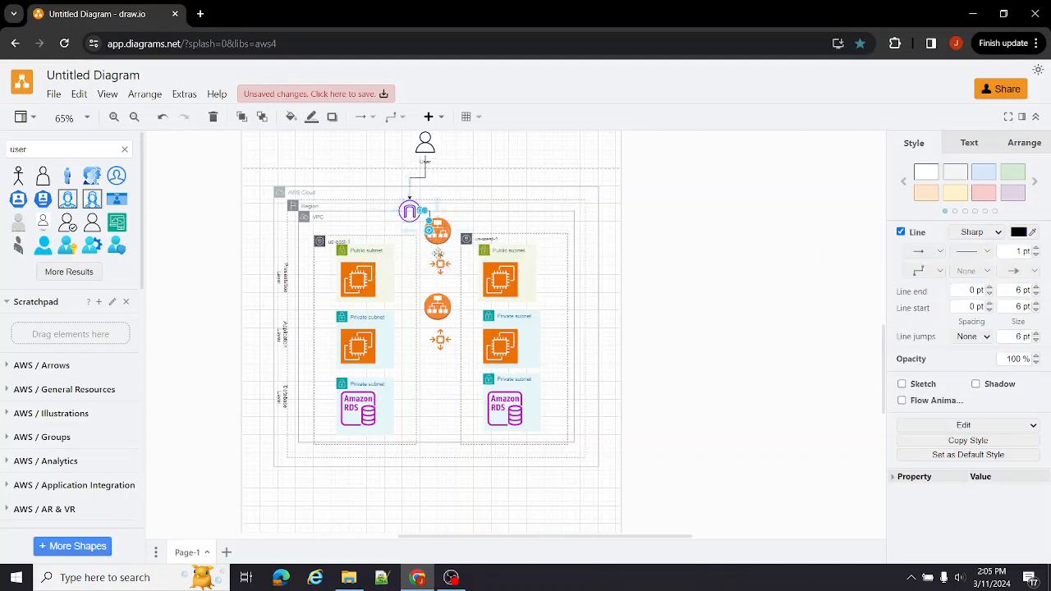
pyautogui.click(437, 231)
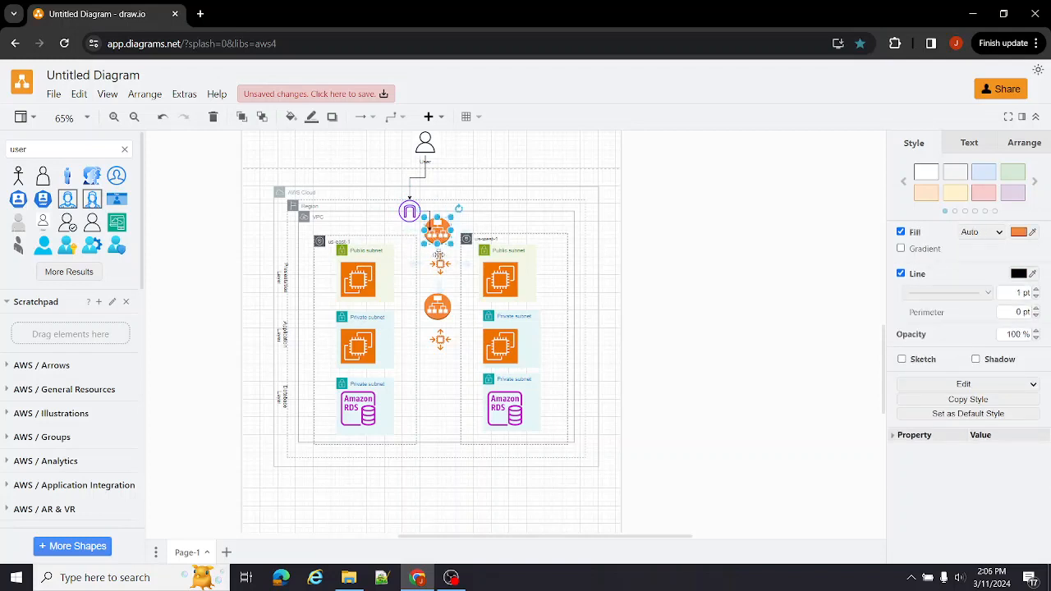
pyautogui.click(440, 258)
pyautogui.click(436, 233)
pyautogui.click(439, 257)
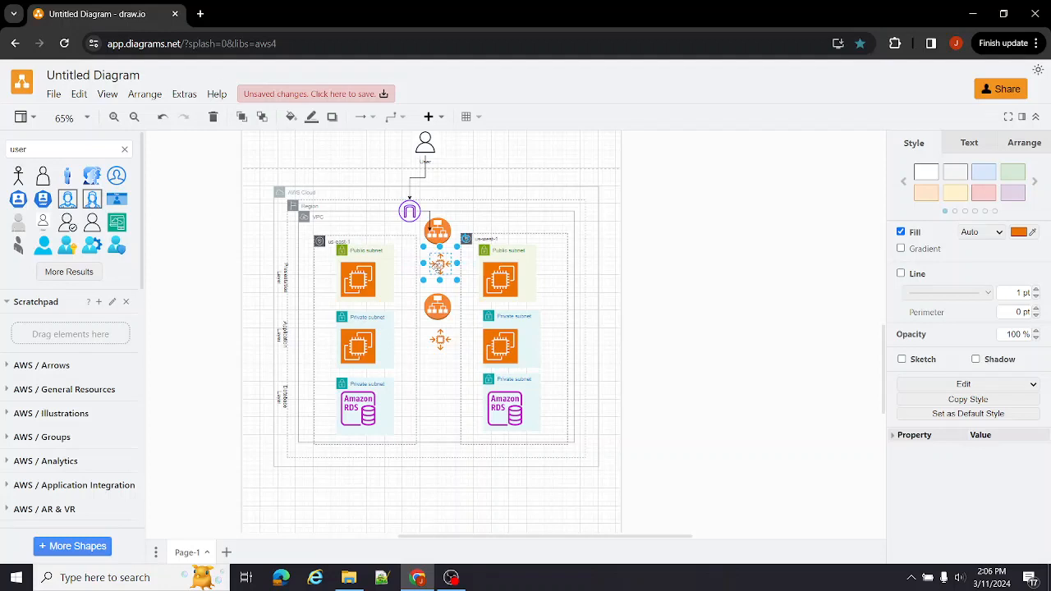
pyautogui.click(437, 231)
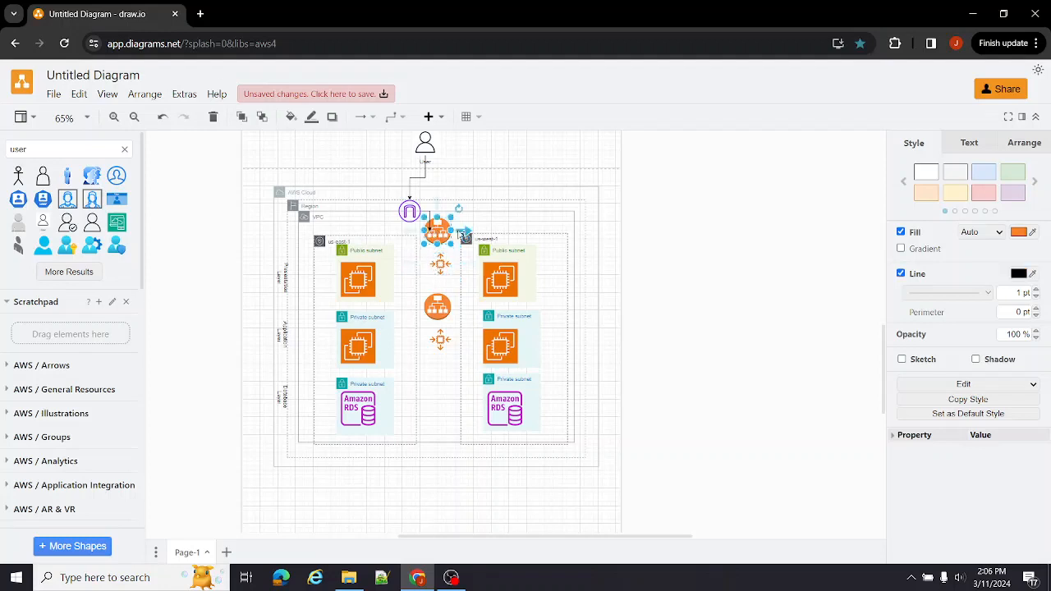
pyautogui.click(460, 232)
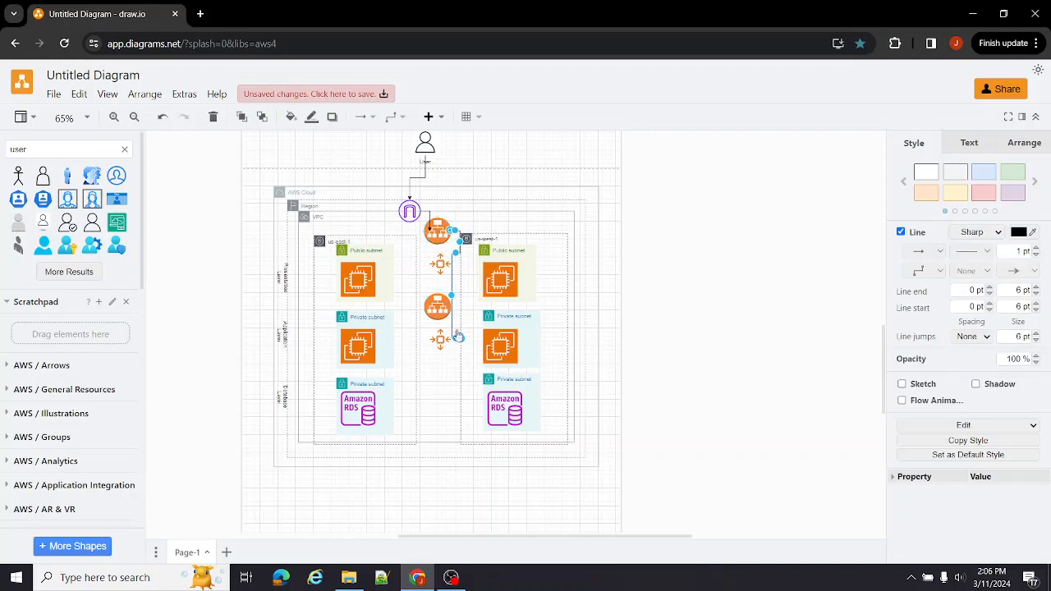
pyautogui.moveTo(459, 345); pyautogui.dragTo(460, 279)
pyautogui.moveTo(457, 283); pyautogui.dragTo(502, 227)
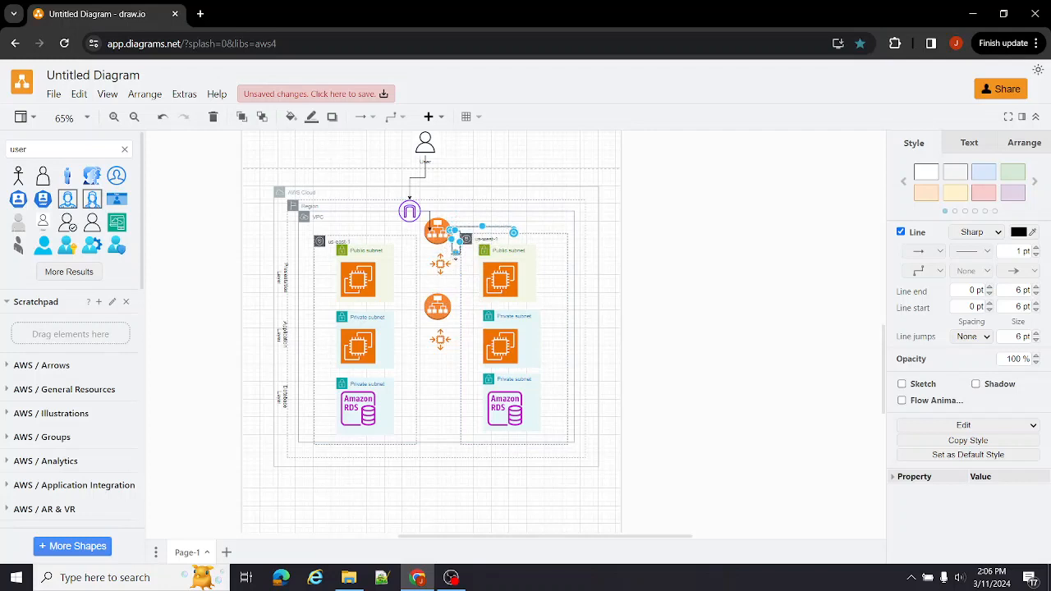
pyautogui.press('Delete')
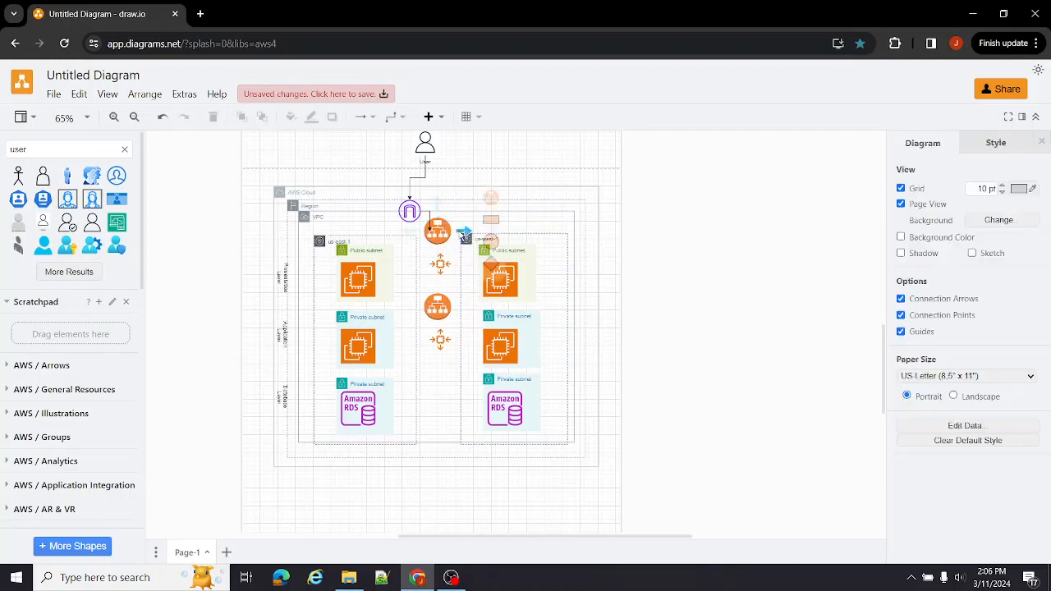
# Step: Draw a connector arrow from the upper load balancer toward the right zone and bend it along the zone's upper border
pyautogui.moveTo(464, 233); pyautogui.dragTo(461, 339)
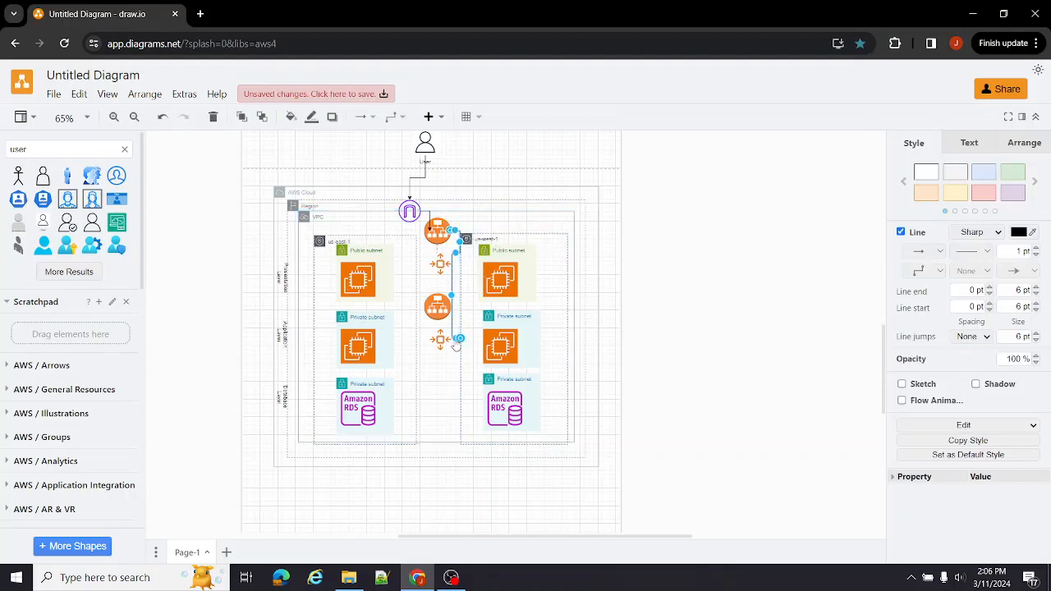
pyautogui.moveTo(457, 346); pyautogui.dragTo(510, 232)
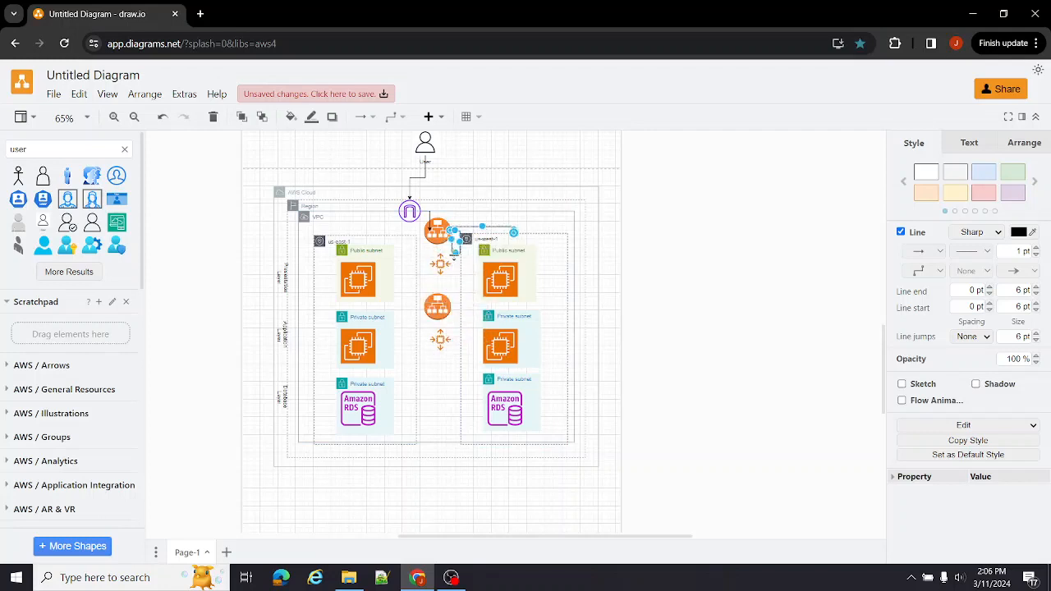
pyautogui.moveTo(455, 253); pyautogui.dragTo(444, 238)
# Step: Draw a connector arrow from the upper load balancer to the edge of the left zone's public subnet
pyautogui.click(432, 231)
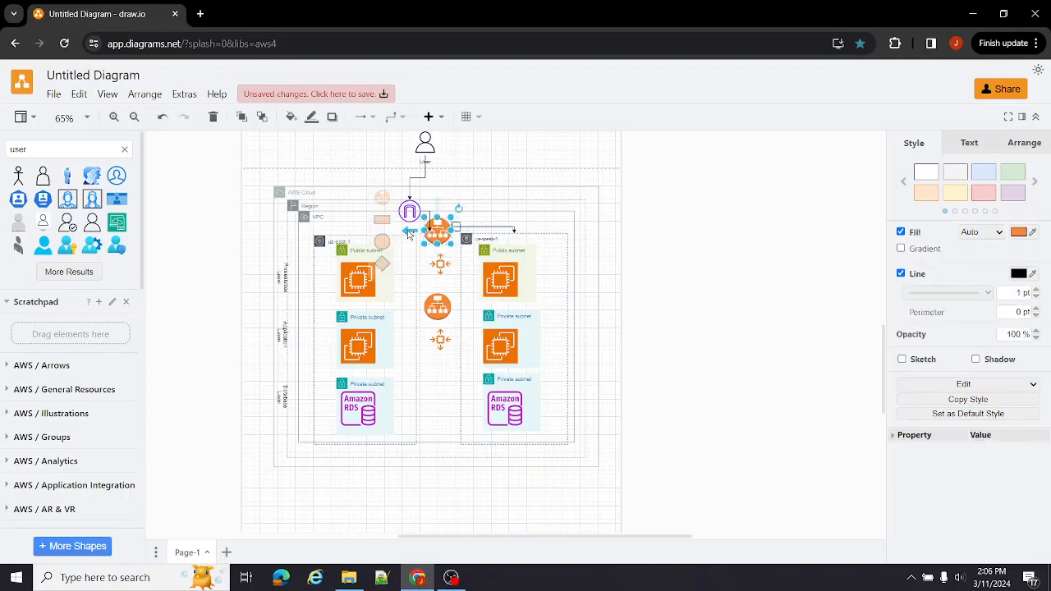
pyautogui.click(408, 231)
pyautogui.moveTo(415, 211); pyautogui.dragTo(391, 272)
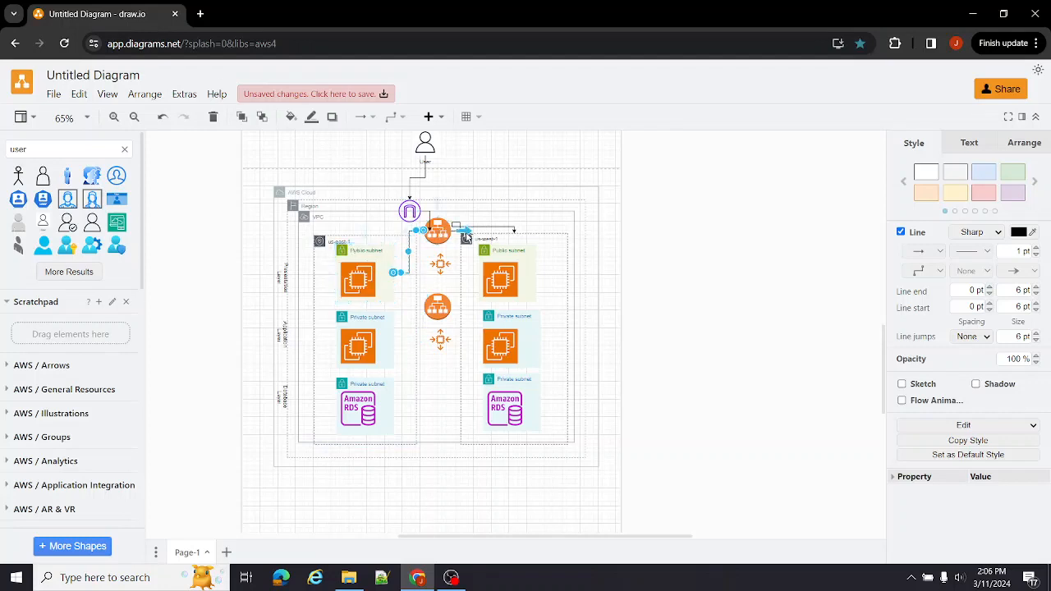
# Step: Try to reroute the upper load balancer's right-hand arrow to the public subnet's EC2 icon, and delete that arrow
pyautogui.moveTo(467, 237)
pyautogui.moveTo(467, 239)
pyautogui.mouseDown()
pyautogui.moveTo(516, 236)
pyautogui.moveTo(474, 281)
pyautogui.moveTo(498, 281)
pyautogui.mouseUp()
pyautogui.click(498, 282)
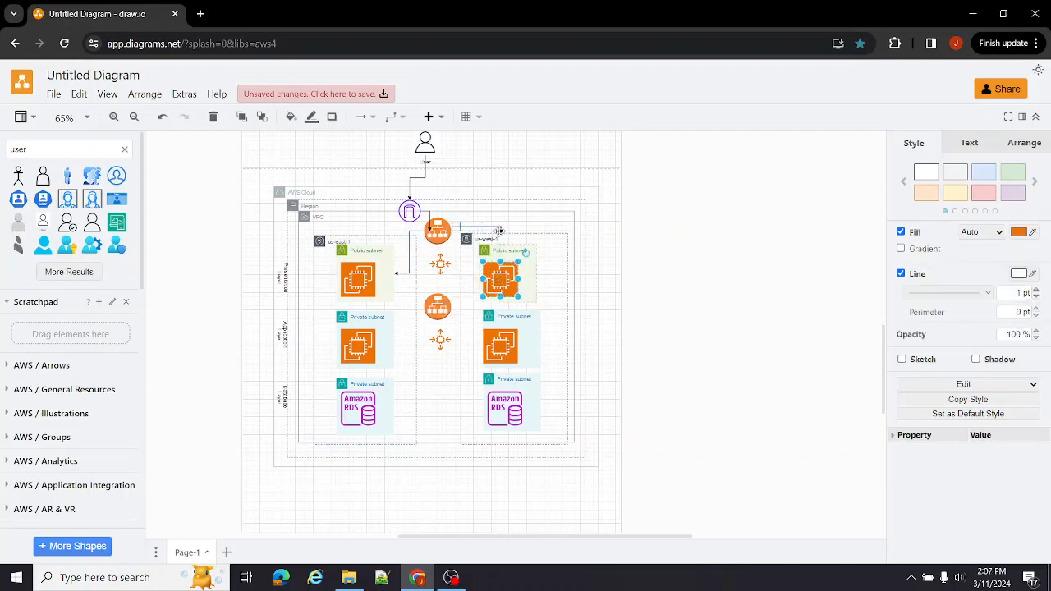
pyautogui.moveTo(498, 230); pyautogui.dragTo(499, 235)
pyautogui.click(456, 226)
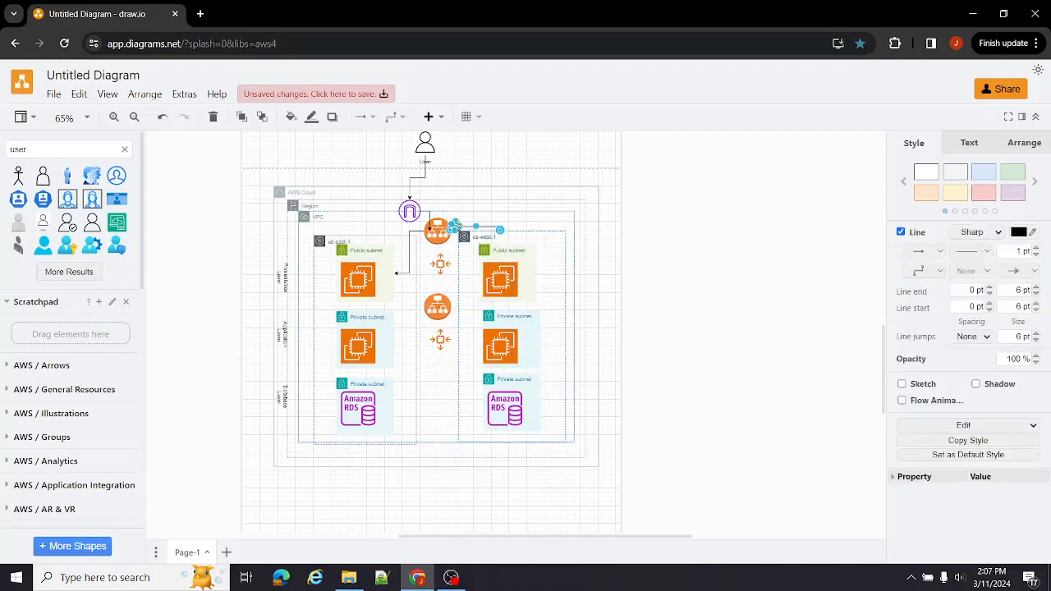
pyautogui.moveTo(500, 232); pyautogui.dragTo(486, 281)
pyautogui.click(486, 282)
pyautogui.click(458, 226)
pyautogui.press('Delete')
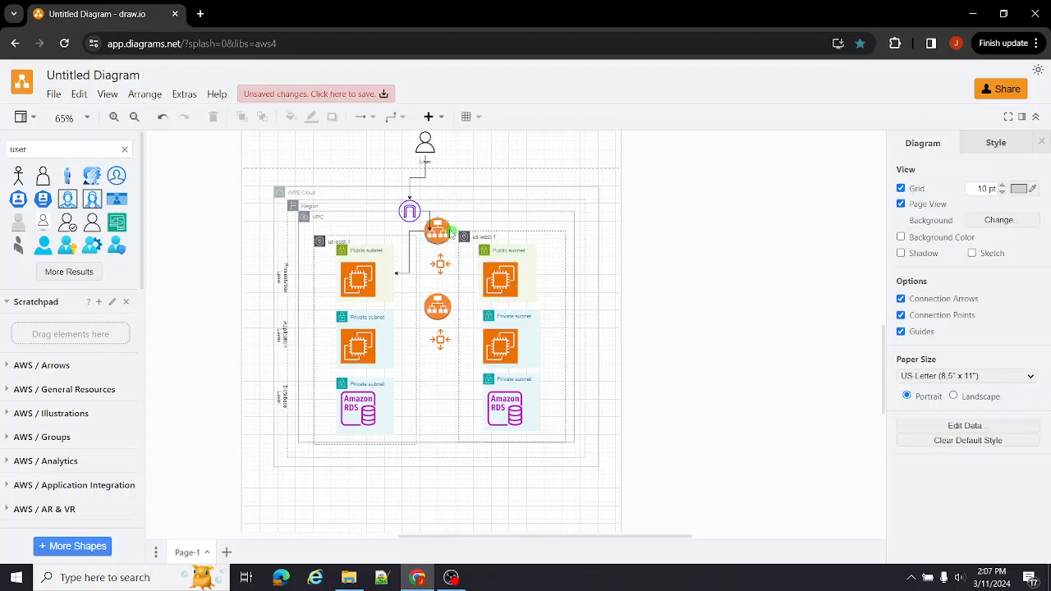
# Step: Draw a new arrow from the upper load balancer's right side down to the right zone's border, level with the public subnet
pyautogui.click(450, 233)
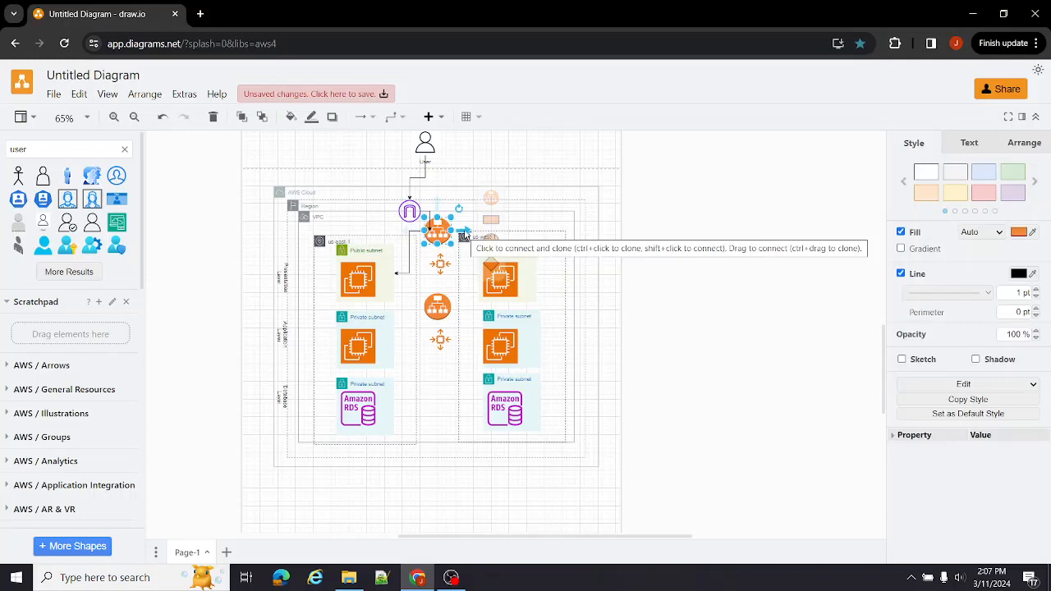
pyautogui.moveTo(466, 234); pyautogui.dragTo(467, 250)
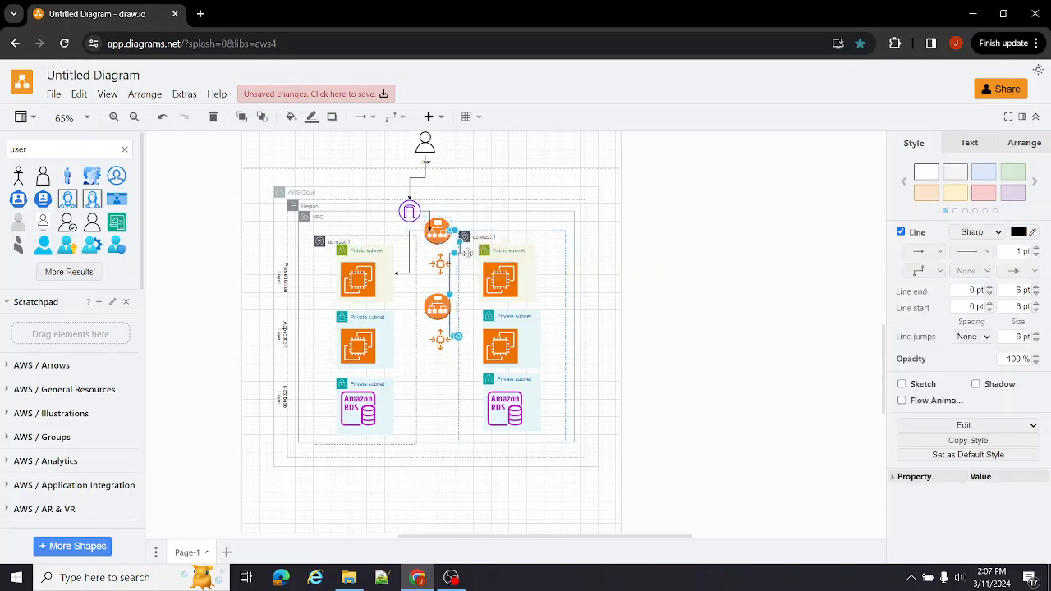
pyautogui.moveTo(457, 339); pyautogui.dragTo(449, 244)
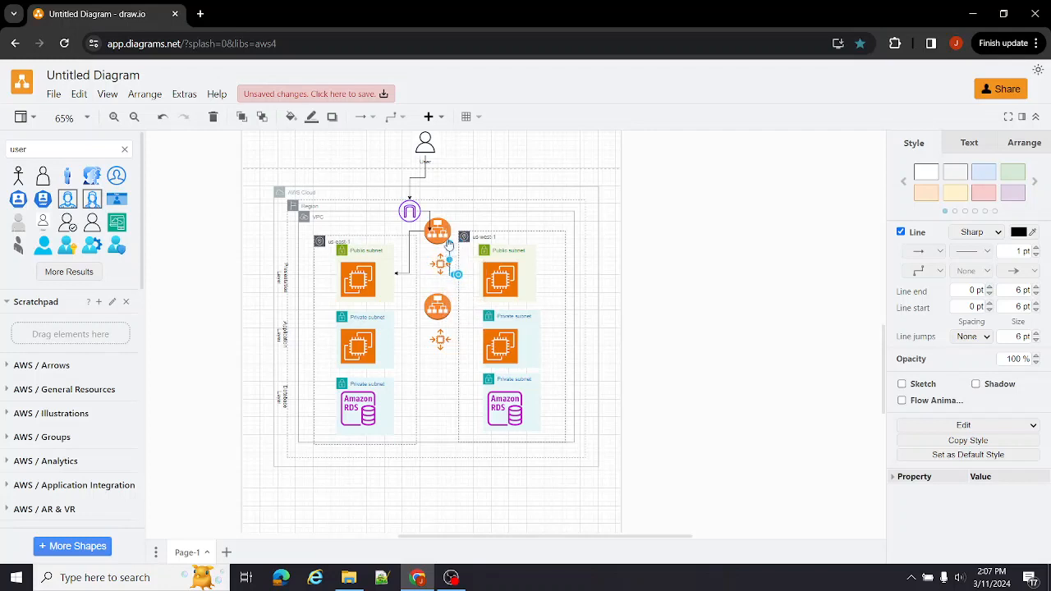
pyautogui.click(443, 237)
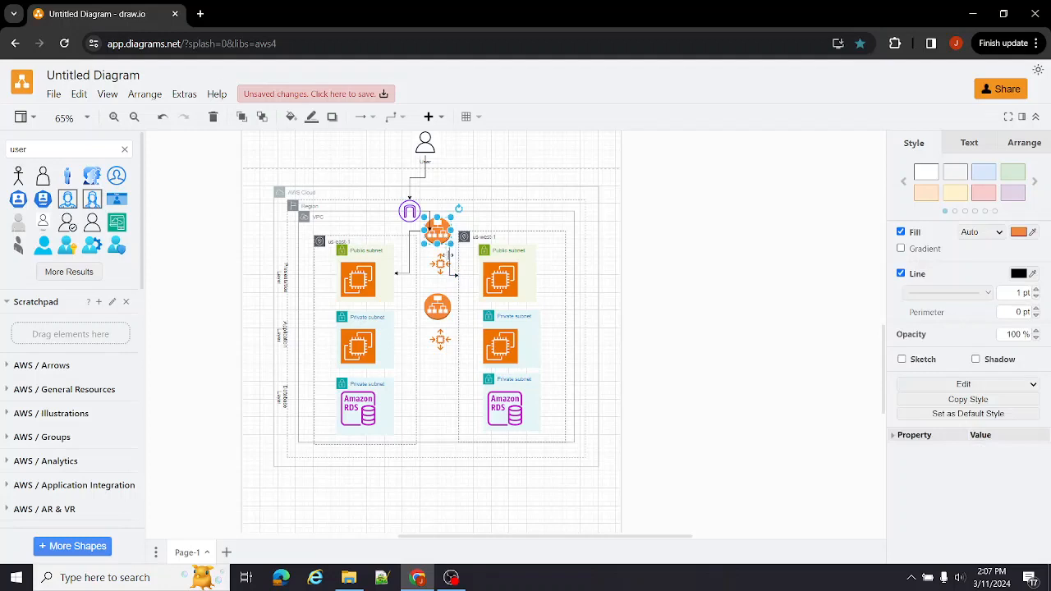
pyautogui.click(450, 256)
pyautogui.moveTo(449, 245); pyautogui.dragTo(452, 230)
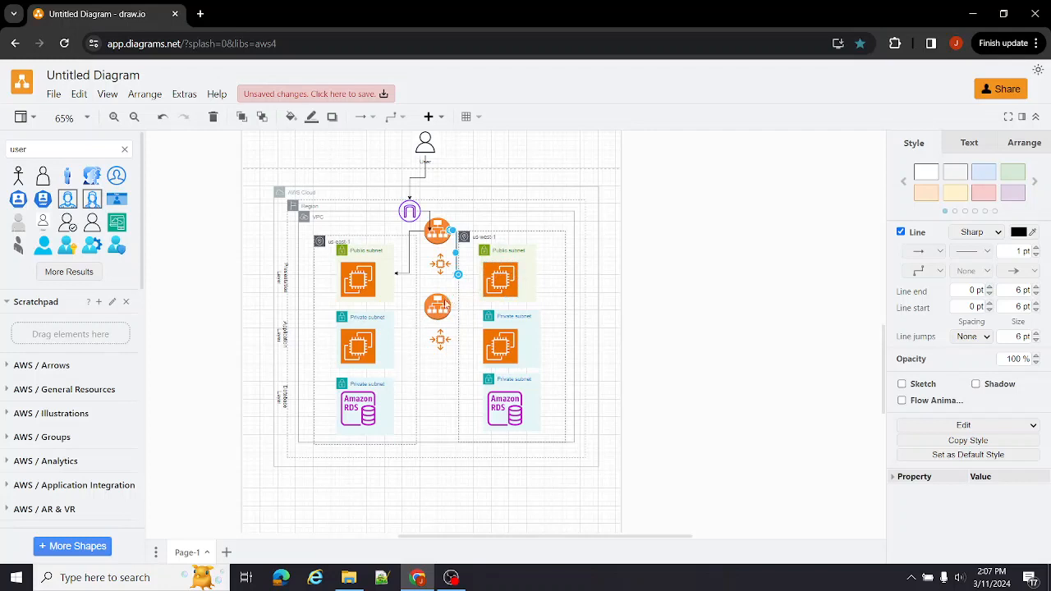
# Step: Draw connector arrows from the lower load balancer to the application-tier EC2 icons in the right and left zones
pyautogui.click(437, 307)
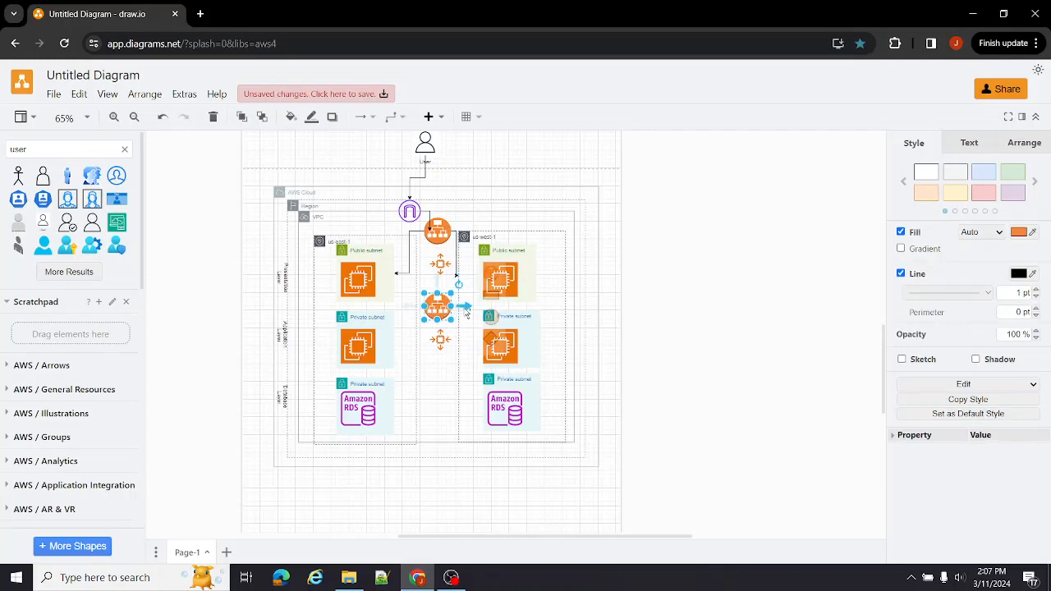
pyautogui.click(464, 305)
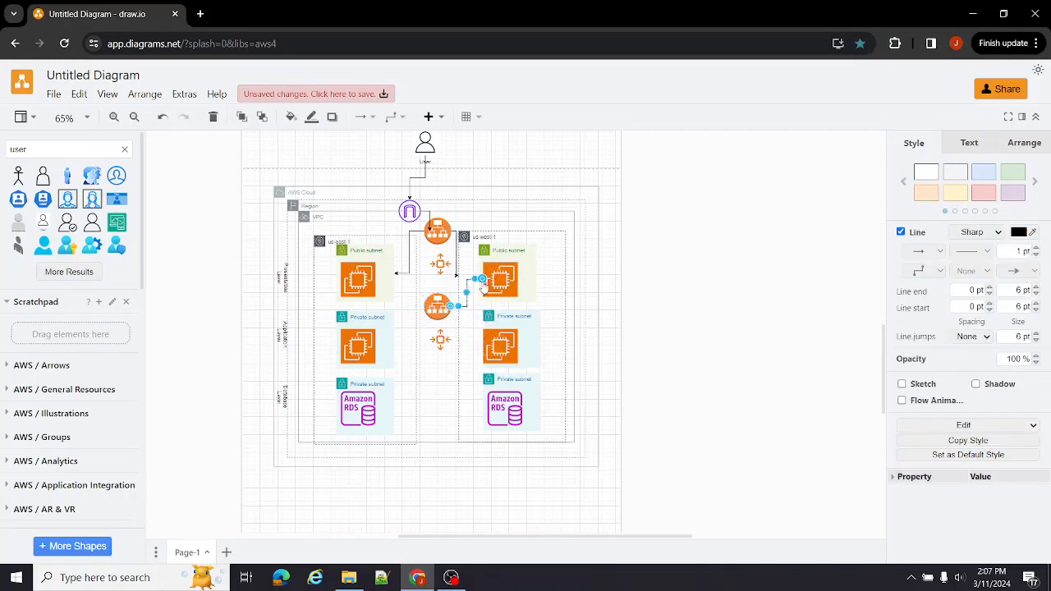
pyautogui.moveTo(483, 281); pyautogui.dragTo(484, 335)
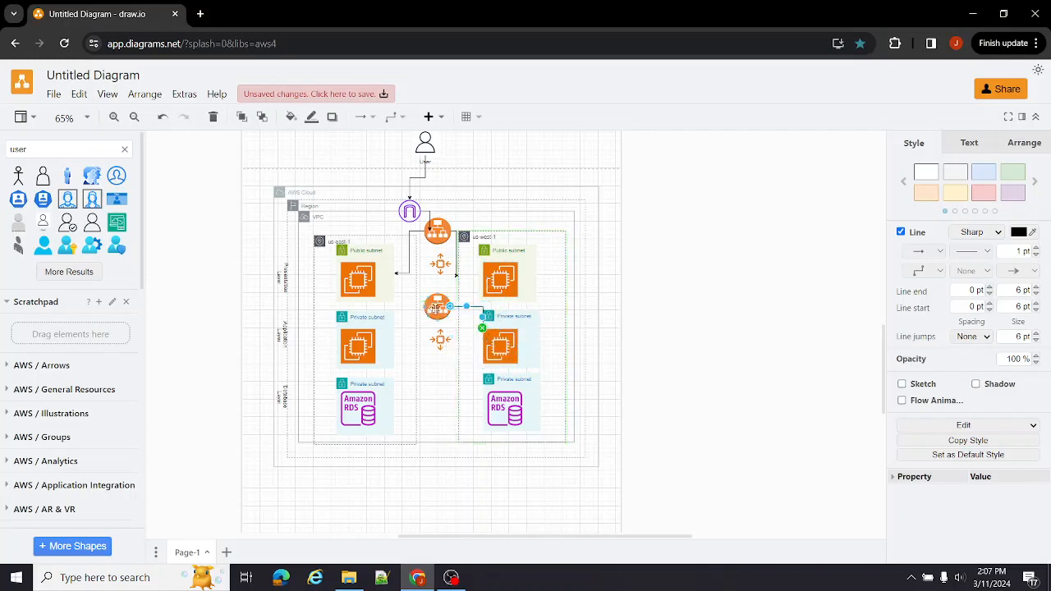
pyautogui.click(436, 308)
pyautogui.moveTo(424, 306)
pyautogui.mouseDown()
pyautogui.moveTo(402, 305)
pyautogui.moveTo(375, 279)
pyautogui.moveTo(375, 346)
pyautogui.mouseUp()
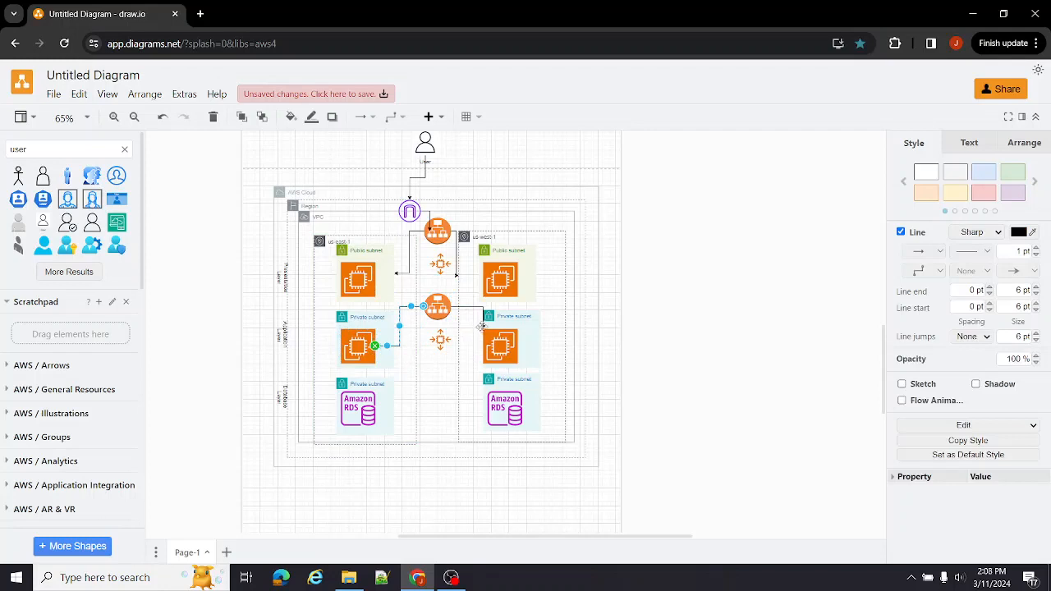
# Step: Extend the upper load balancer's right-hand arrow so it ends on the EC2 icon in the right zone's public subnet
pyautogui.click(457, 280)
pyautogui.moveTo(459, 281); pyautogui.dragTo(486, 279)
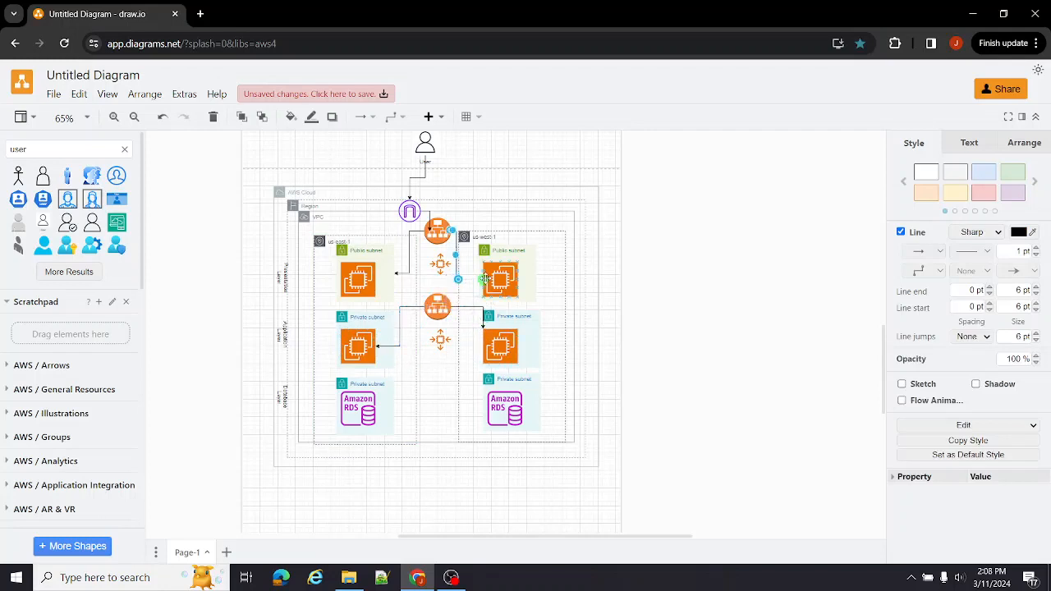
pyautogui.click(470, 280)
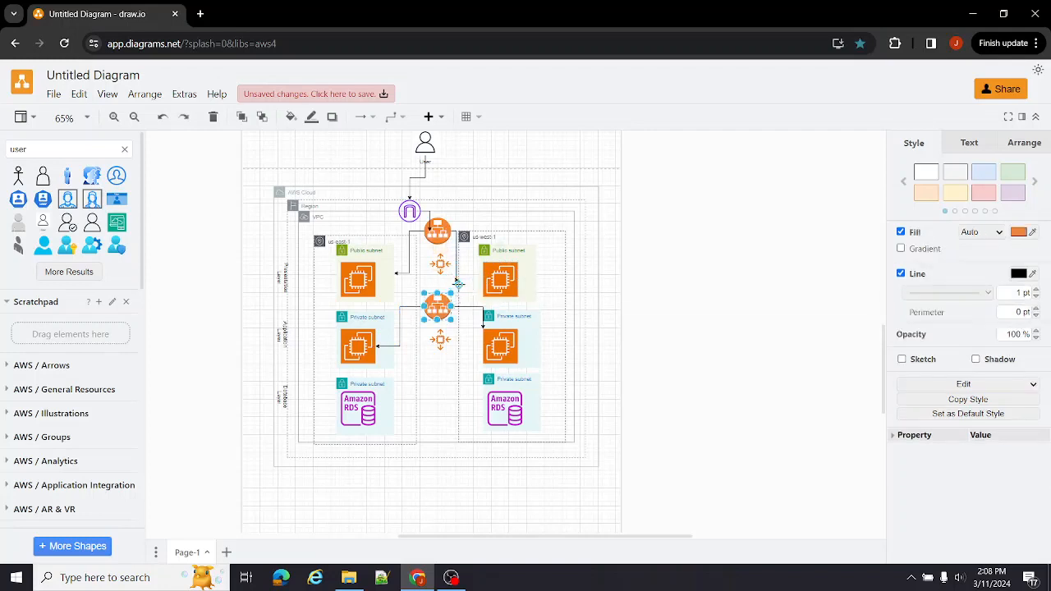
pyautogui.moveTo(459, 284); pyautogui.dragTo(482, 278)
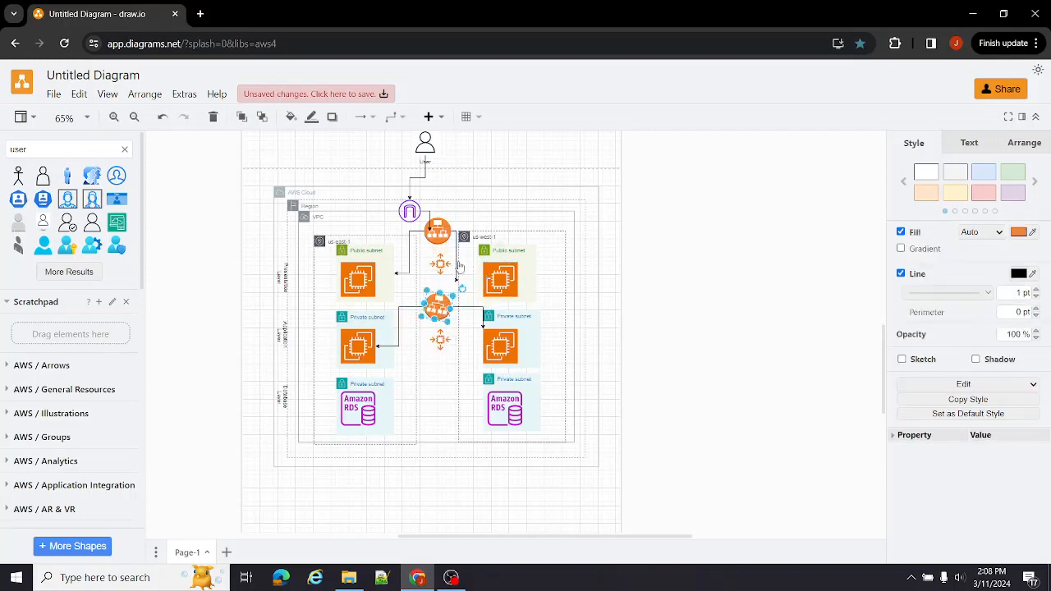
pyautogui.click(459, 259)
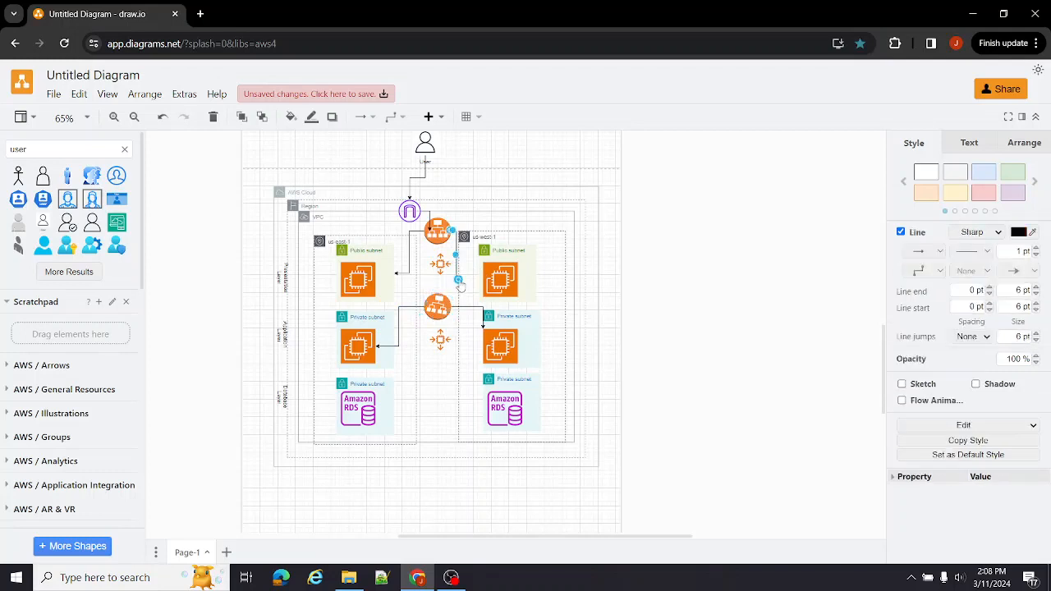
pyautogui.moveTo(460, 283); pyautogui.dragTo(490, 282)
# Step: Try to adjust a connector between the lower auto scaling icon and the right application-tier EC2 icon, and undo it
pyautogui.click(458, 344)
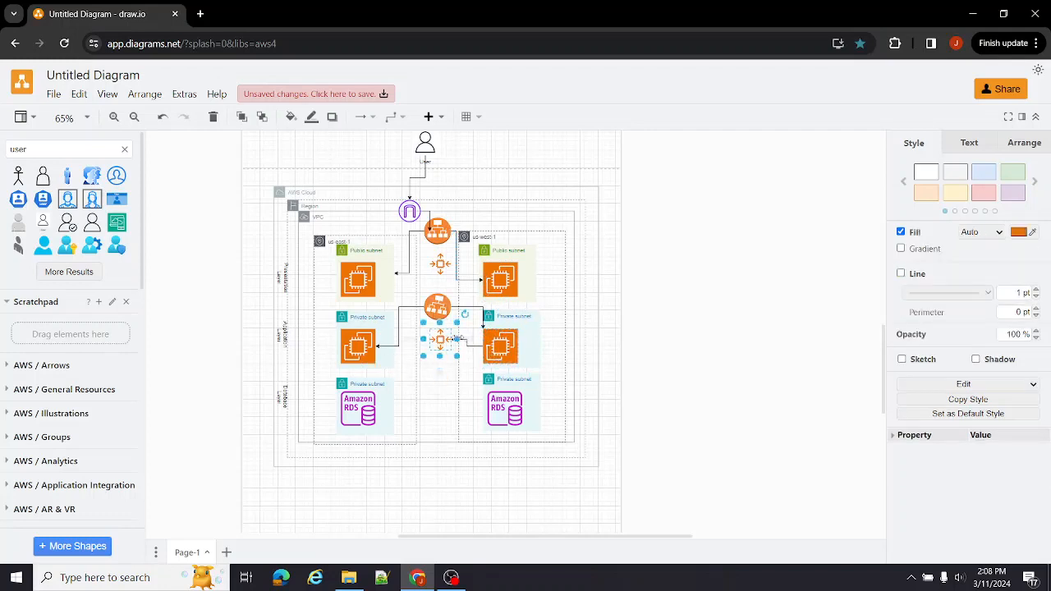
pyautogui.moveTo(456, 339); pyautogui.dragTo(464, 357)
pyautogui.click(473, 344)
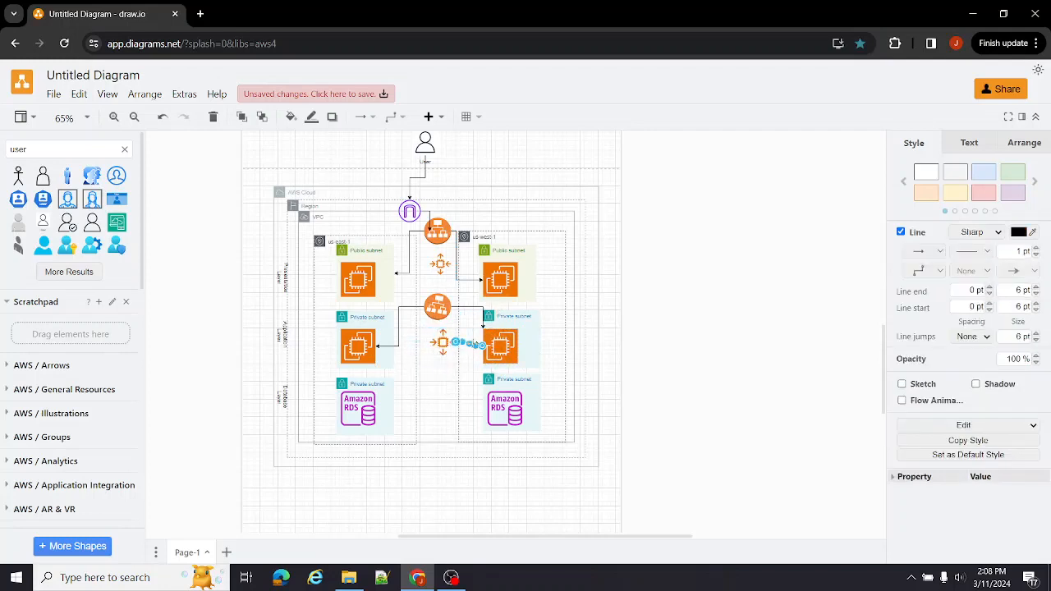
pyautogui.hotkey('ctrl', 'z')
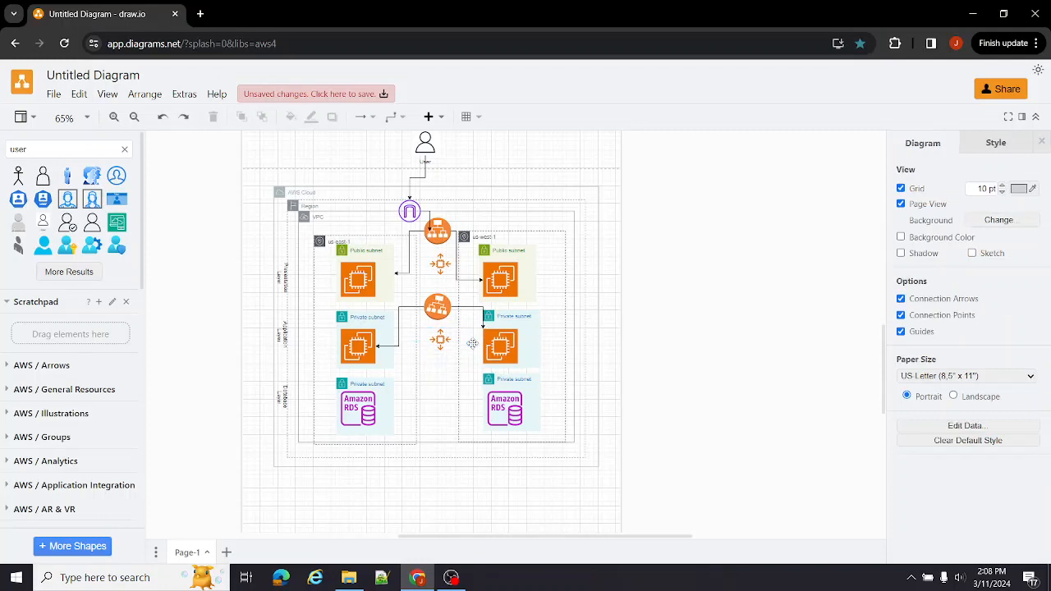
# Step: Try to run a connector from the right application-tier EC2 icon across to the left database tier, and undo the attempts
pyautogui.moveTo(466, 353)
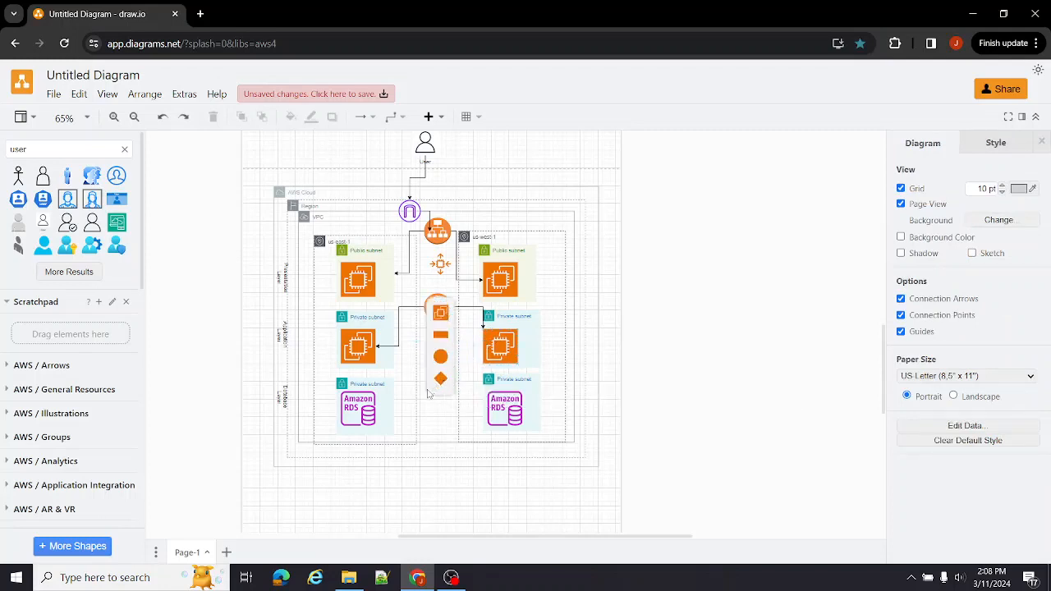
pyautogui.click(495, 353)
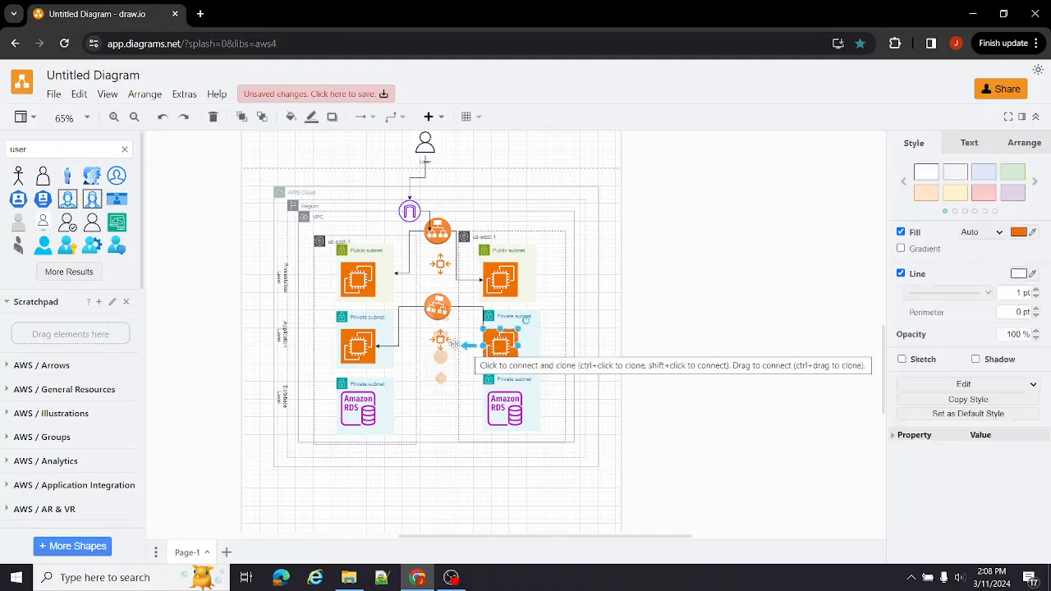
pyautogui.moveTo(476, 346)
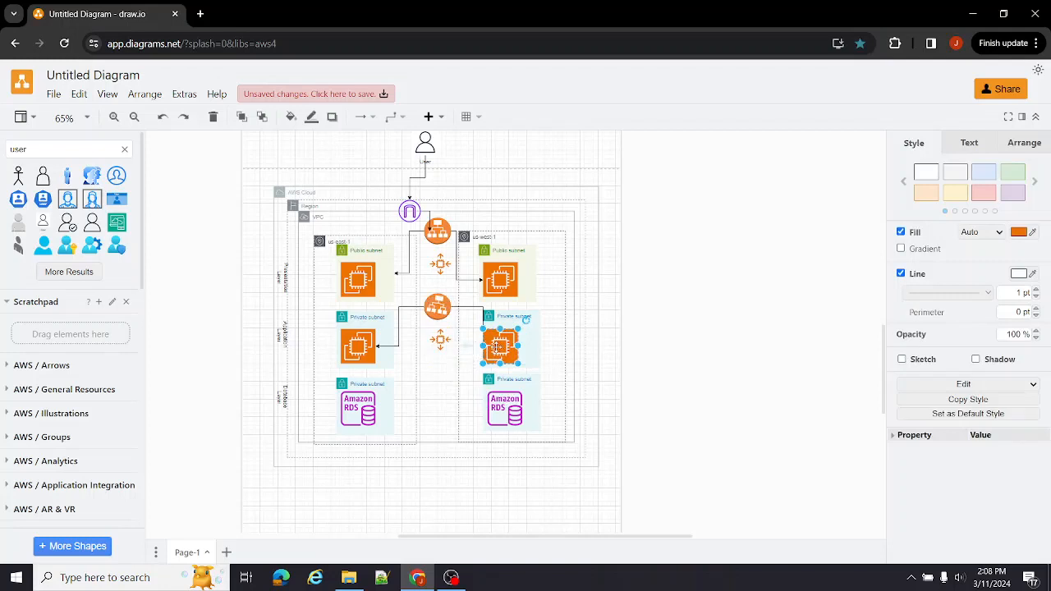
pyautogui.moveTo(497, 348); pyautogui.dragTo(441, 340)
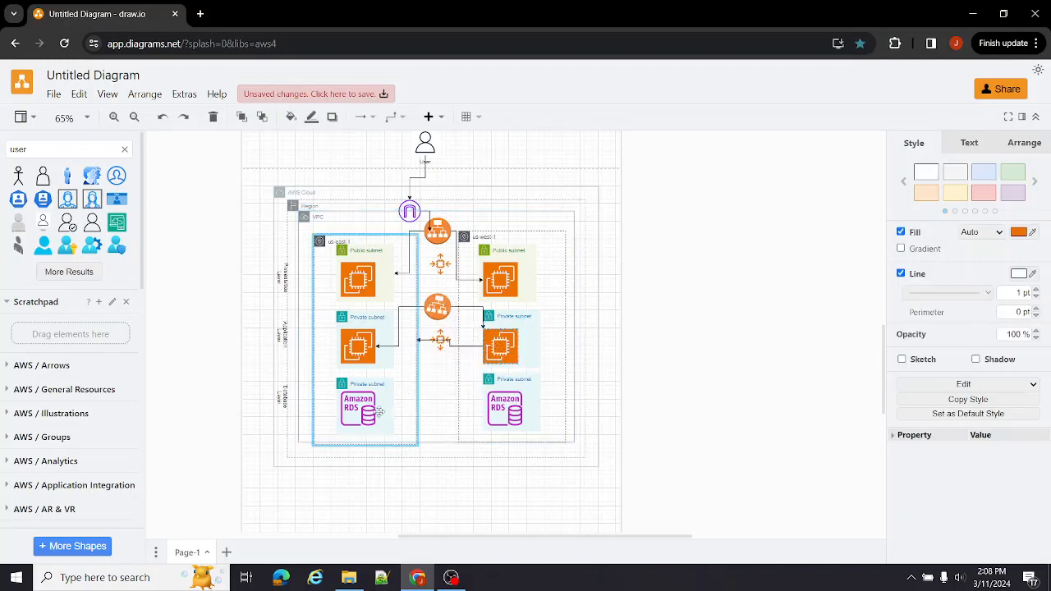
pyautogui.moveTo(380, 413)
pyautogui.mouseDown()
pyautogui.moveTo(385, 403)
pyautogui.moveTo(369, 417)
pyautogui.mouseUp()
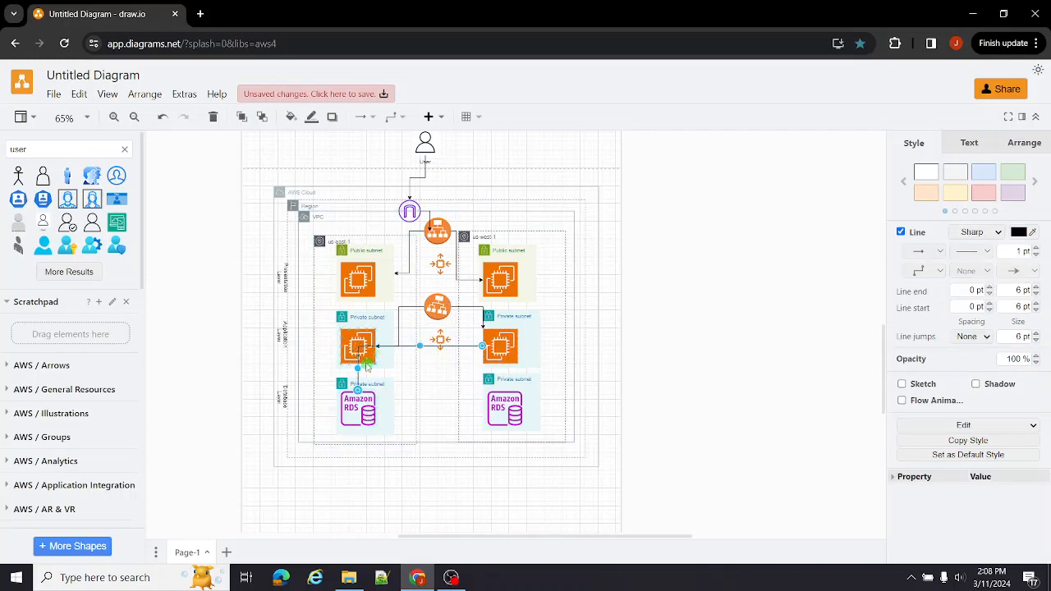
pyautogui.moveTo(362, 346); pyautogui.dragTo(383, 384)
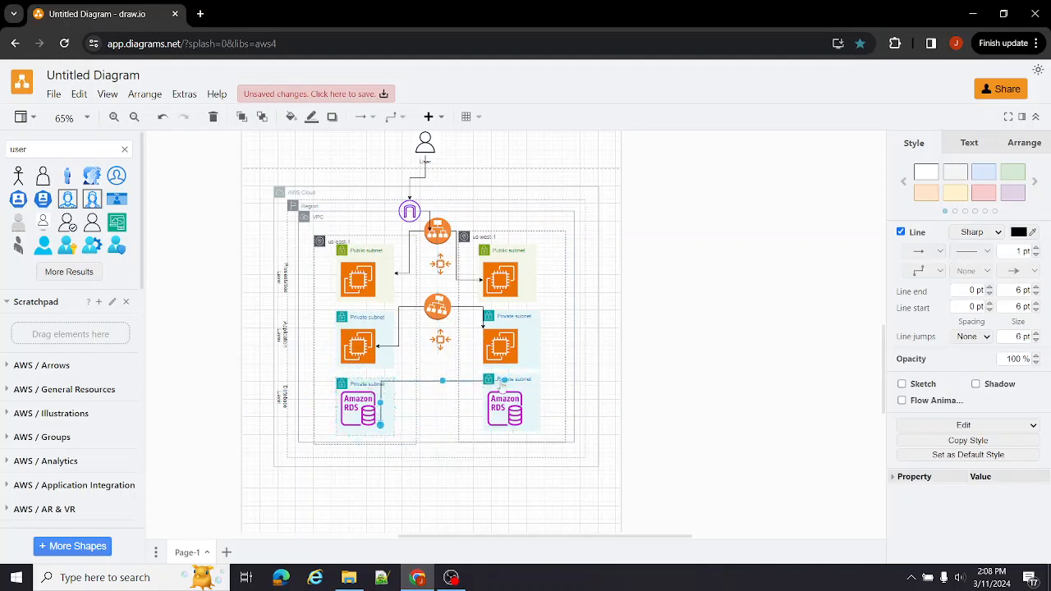
pyautogui.moveTo(507, 384); pyautogui.dragTo(501, 367)
pyautogui.hotkey('ctrl', 'z')
pyautogui.hotkey('ctrl', 'z')
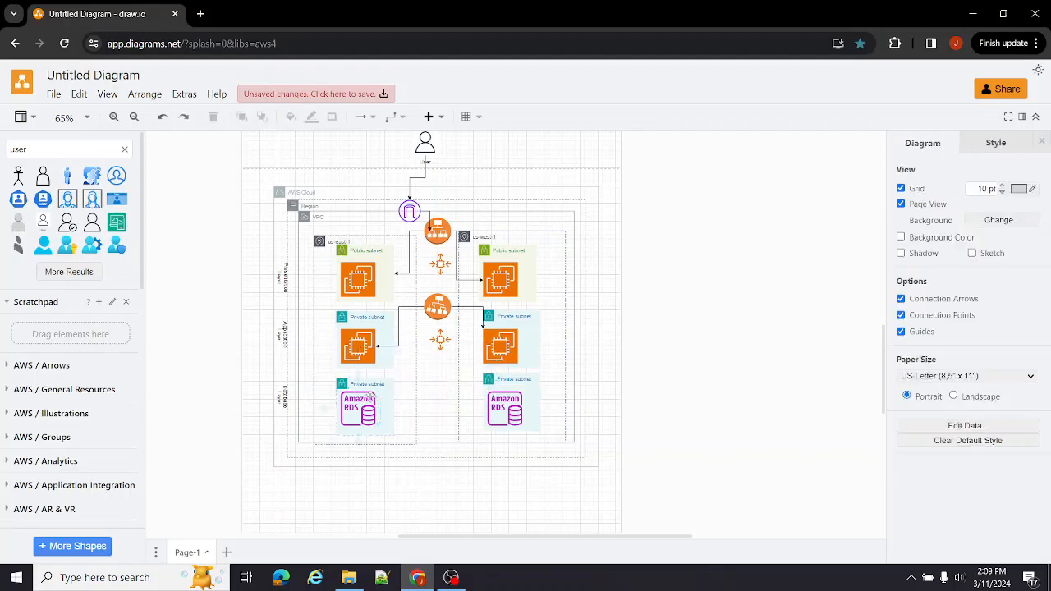
# Step: Draw a connector arrow from the left application-tier EC2 icon down to the Amazon RDS icon below it
pyautogui.click(365, 354)
pyautogui.moveTo(359, 368)
pyautogui.mouseDown()
pyautogui.moveTo(359, 393)
pyautogui.moveTo(356, 378)
pyautogui.mouseUp()
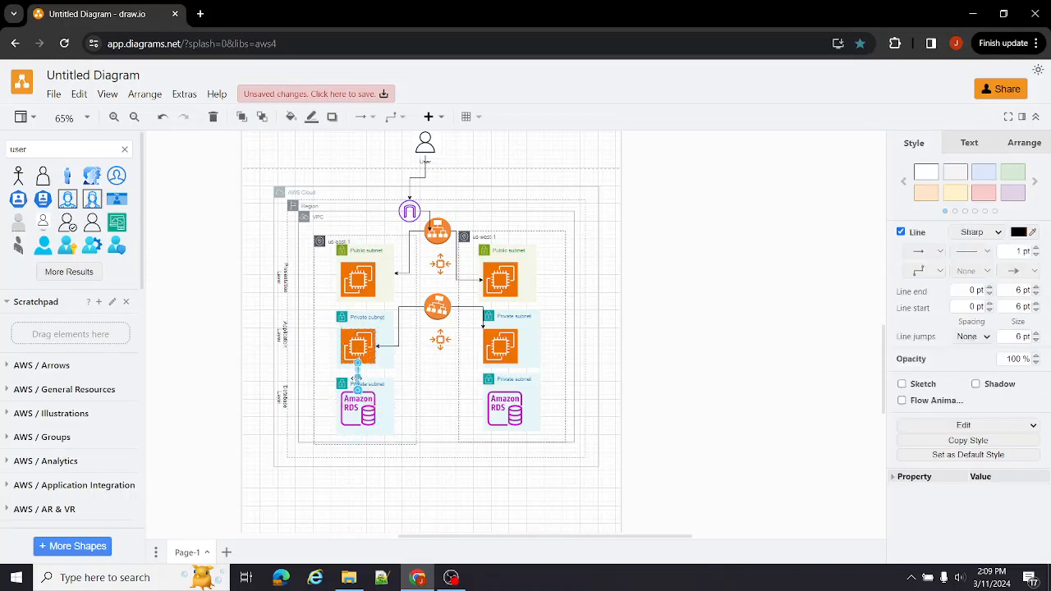
# Step: Try to link the right application-tier EC2 icon through the lower auto scaling icon to the left RDS icon, and undo it
pyautogui.click(496, 349)
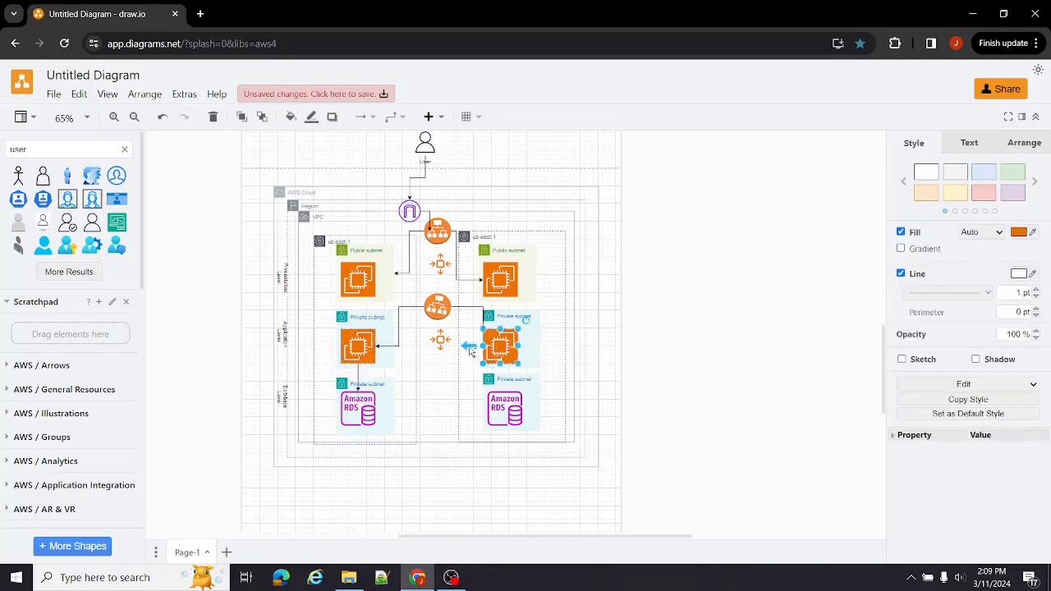
pyautogui.click(442, 340)
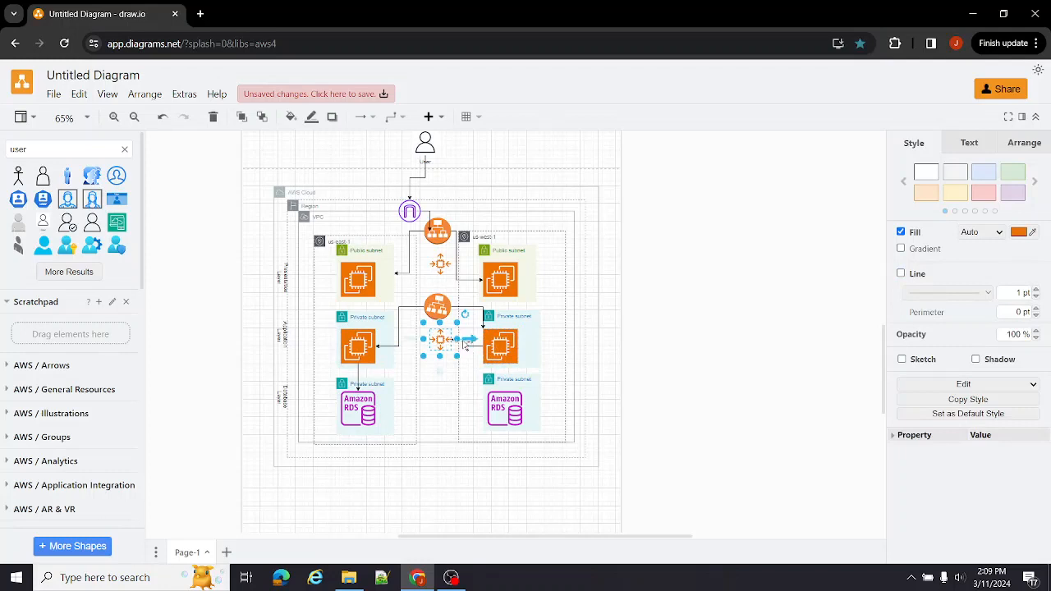
pyautogui.moveTo(457, 339); pyautogui.dragTo(444, 364)
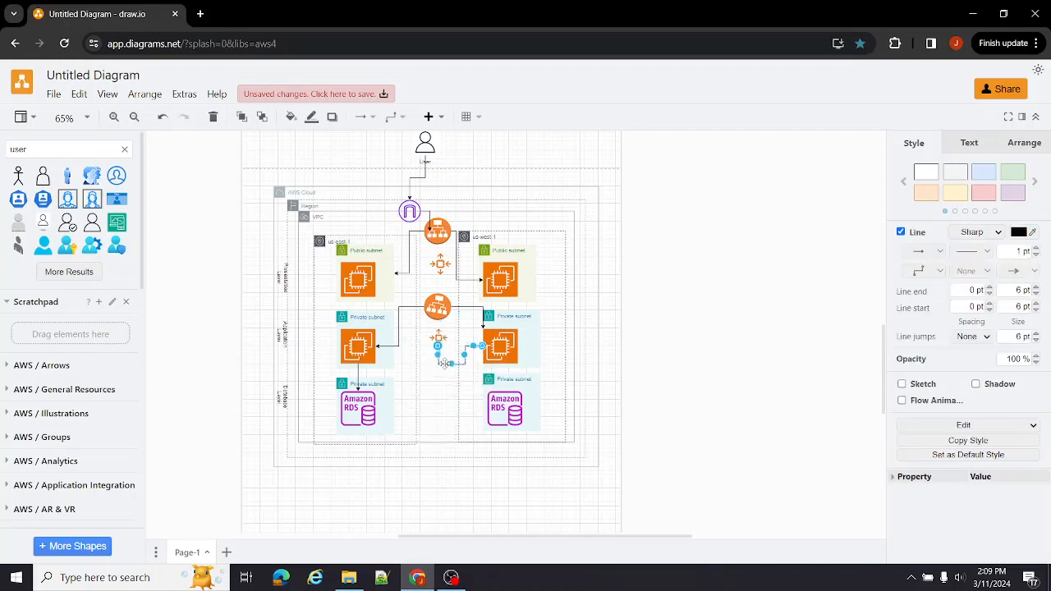
pyautogui.moveTo(422, 390); pyautogui.dragTo(382, 413)
pyautogui.hotkey('ctrl', 'z')
pyautogui.hotkey('ctrl', 'z')
pyautogui.hotkey('ctrl', 'z')
pyautogui.hotkey('ctrl', 'z')
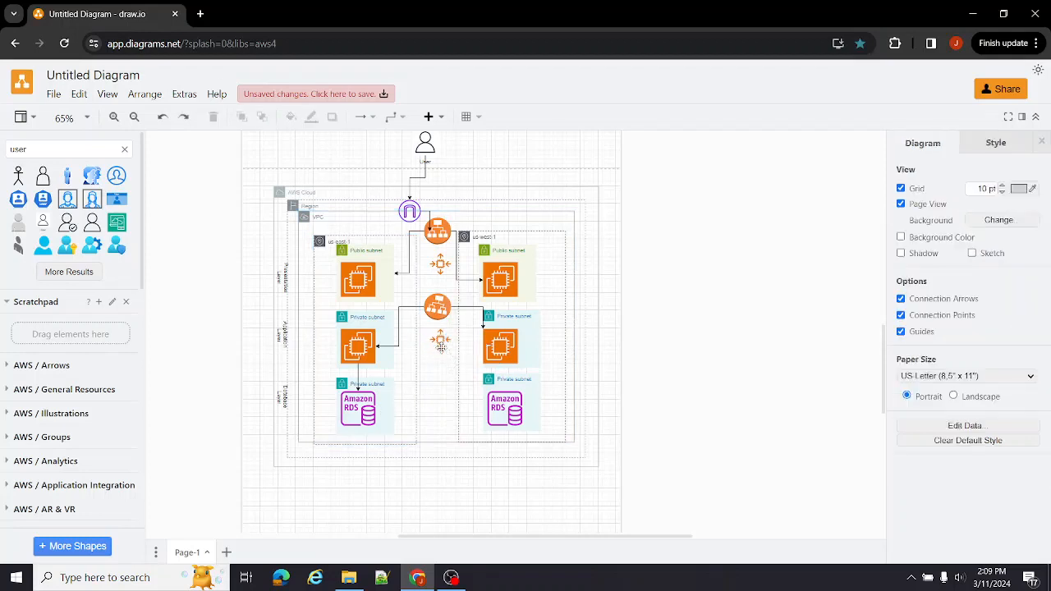
# Step: Draw a connector arrow from the right application-tier EC2 icon across to the left database-tier Amazon RDS icon
pyautogui.click(497, 350)
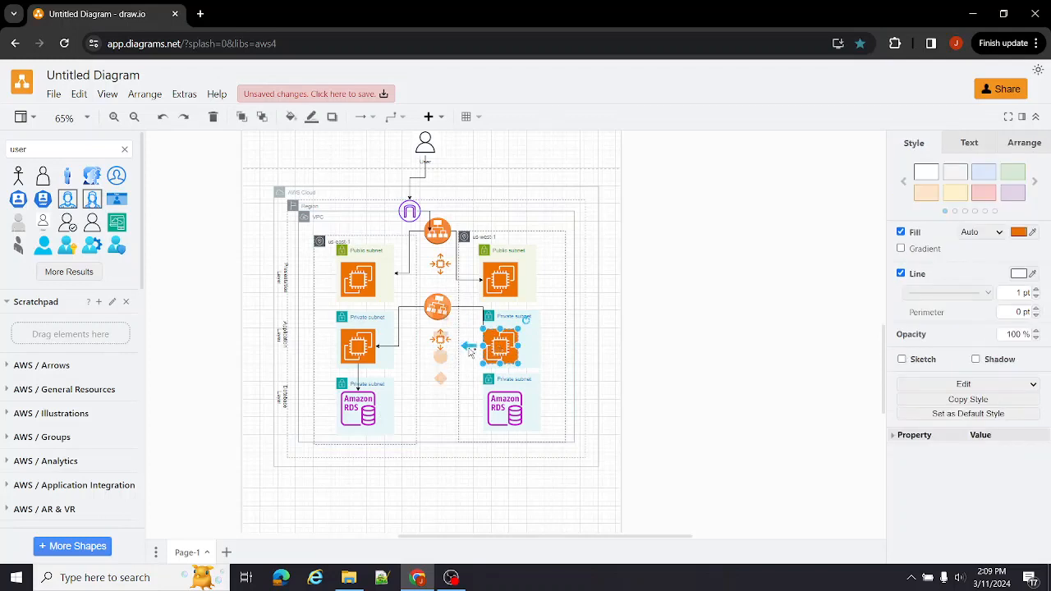
pyautogui.moveTo(471, 351); pyautogui.dragTo(376, 404)
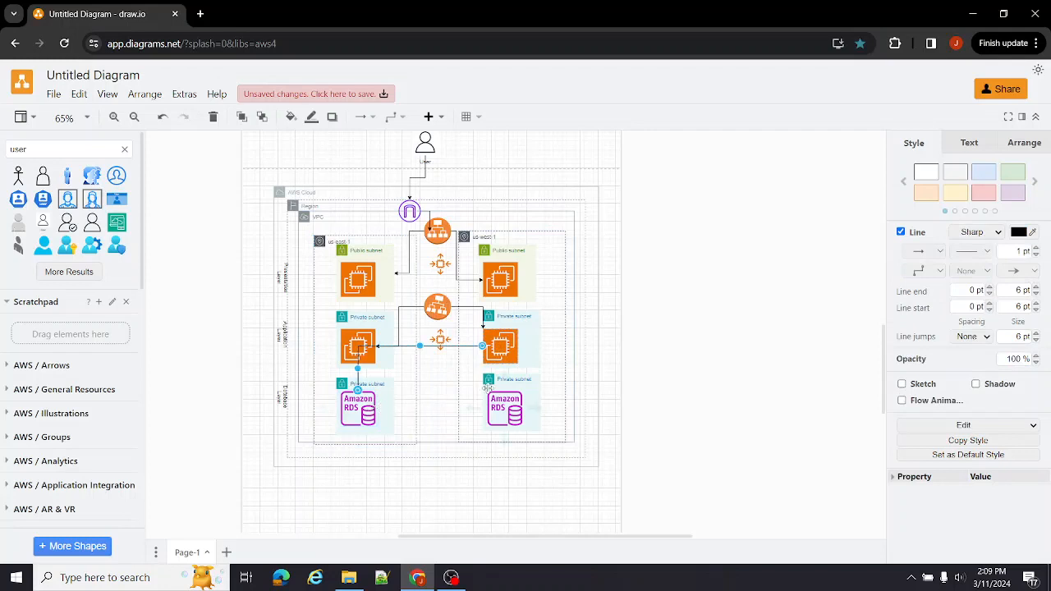
pyautogui.click(390, 415)
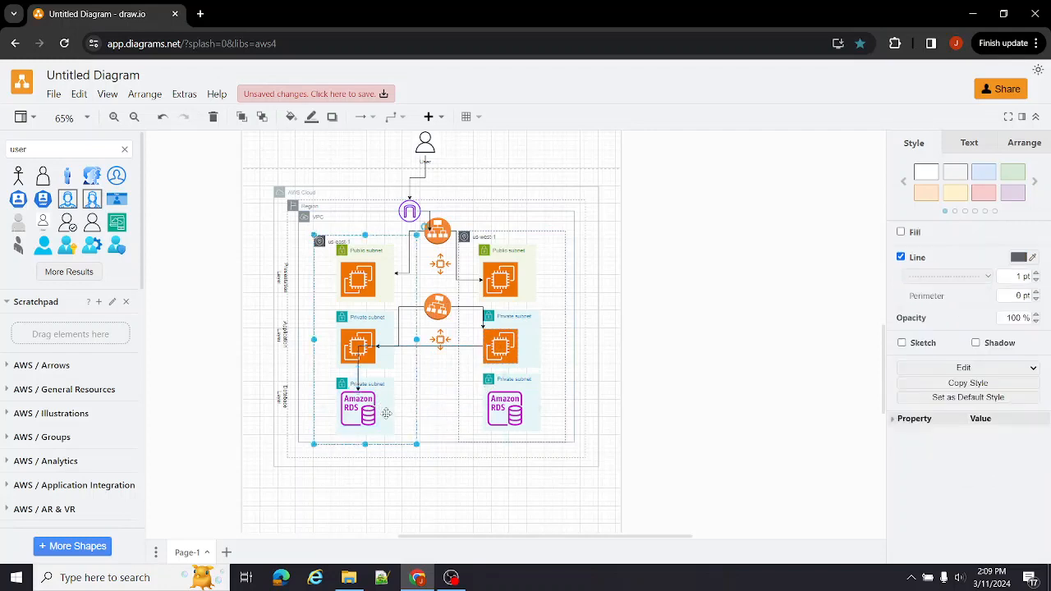
# Step: Draw a connector arrow from the right Amazon RDS icon straight across to the left Amazon RDS icon
pyautogui.click(366, 411)
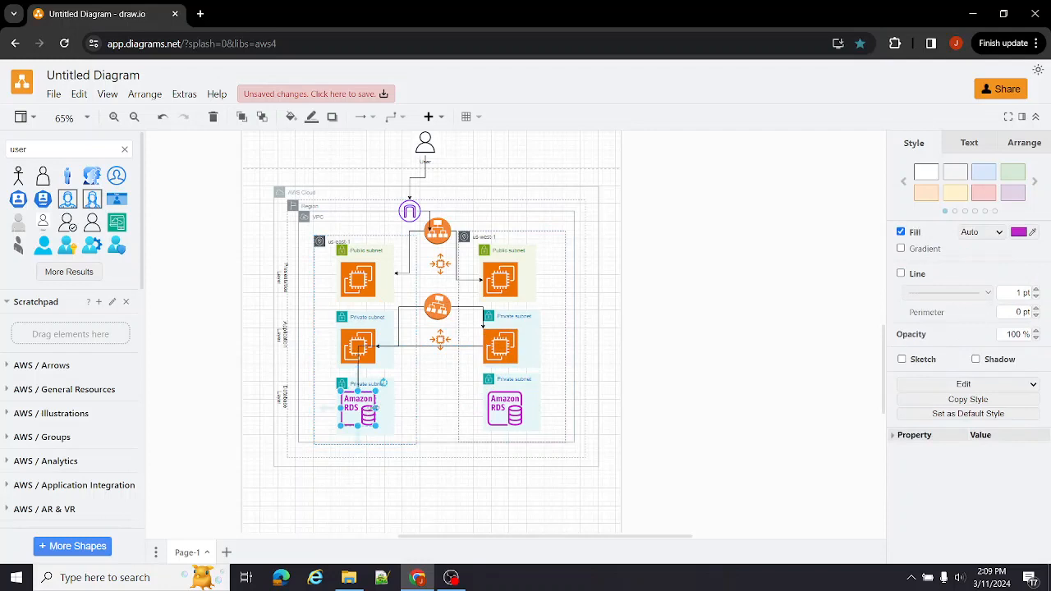
pyautogui.click(510, 408)
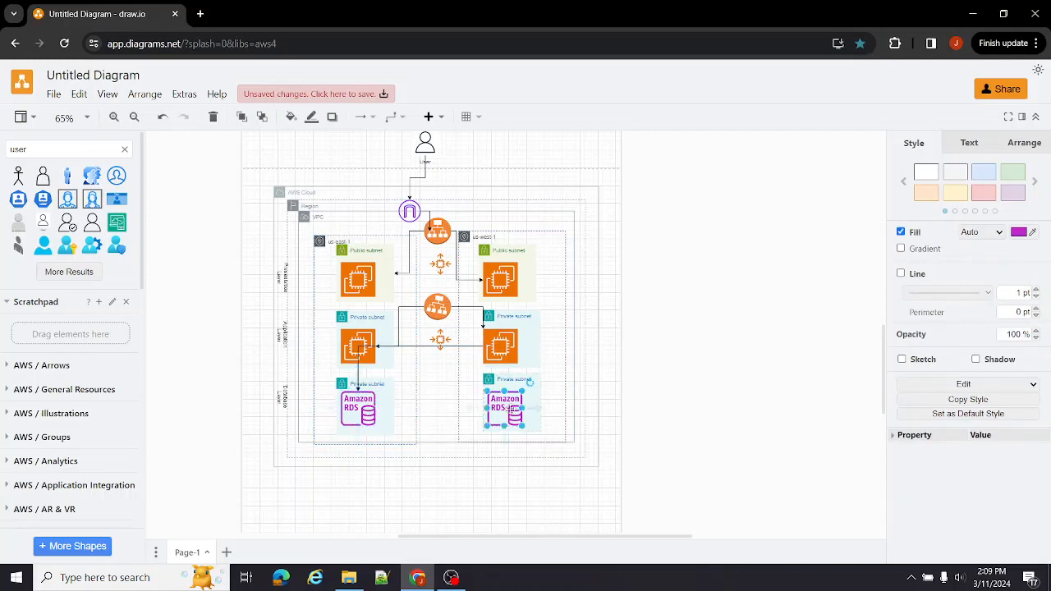
pyautogui.moveTo(480, 410)
pyautogui.mouseDown()
pyautogui.moveTo(448, 378)
pyautogui.moveTo(415, 411)
pyautogui.moveTo(366, 415)
pyautogui.mouseUp()
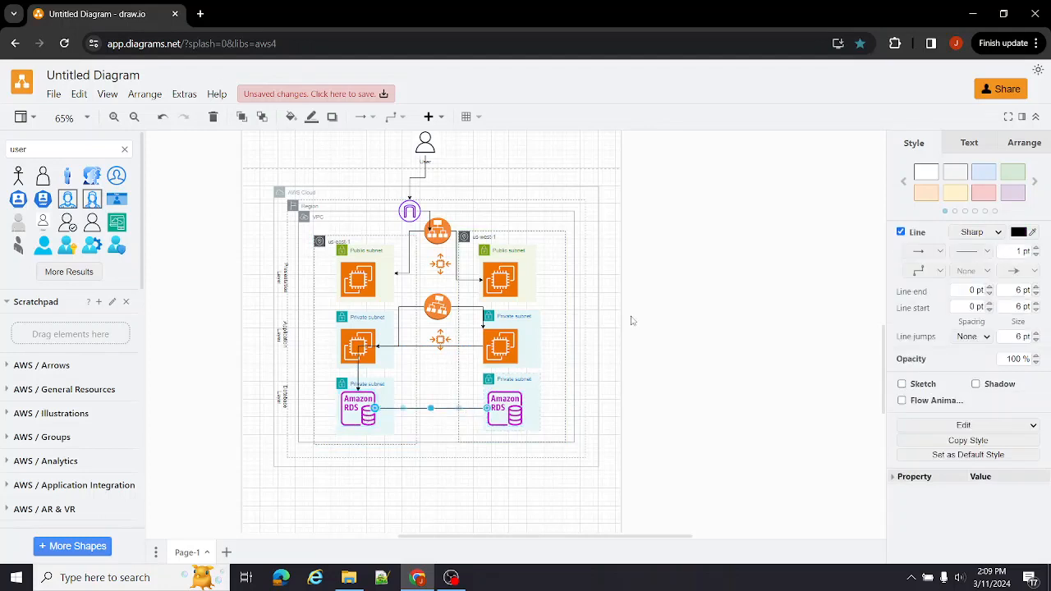
pyautogui.keyDown('ctrl'); pyautogui.scroll(-1, 631, 320); pyautogui.keyUp('ctrl')
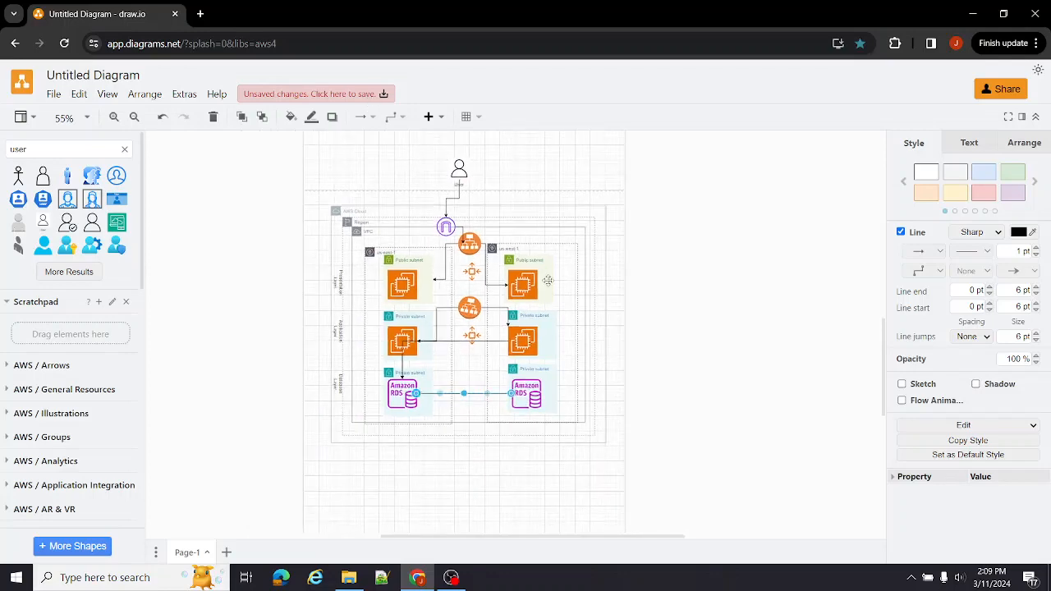
pyautogui.keyDown('ctrl'); pyautogui.scroll(3, 548, 281); pyautogui.keyUp('ctrl')
pyautogui.keyDown('ctrl'); pyautogui.scroll(-2, 548, 281); pyautogui.keyUp('ctrl')
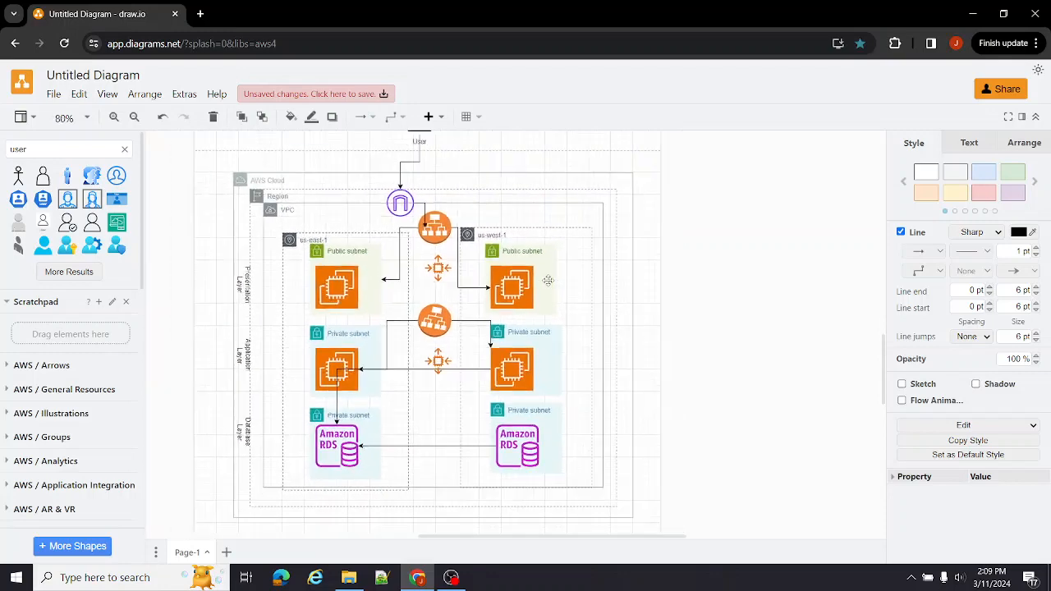
pyautogui.keyDown('ctrl'); pyautogui.scroll(-3, 548, 281); pyautogui.keyUp('ctrl')
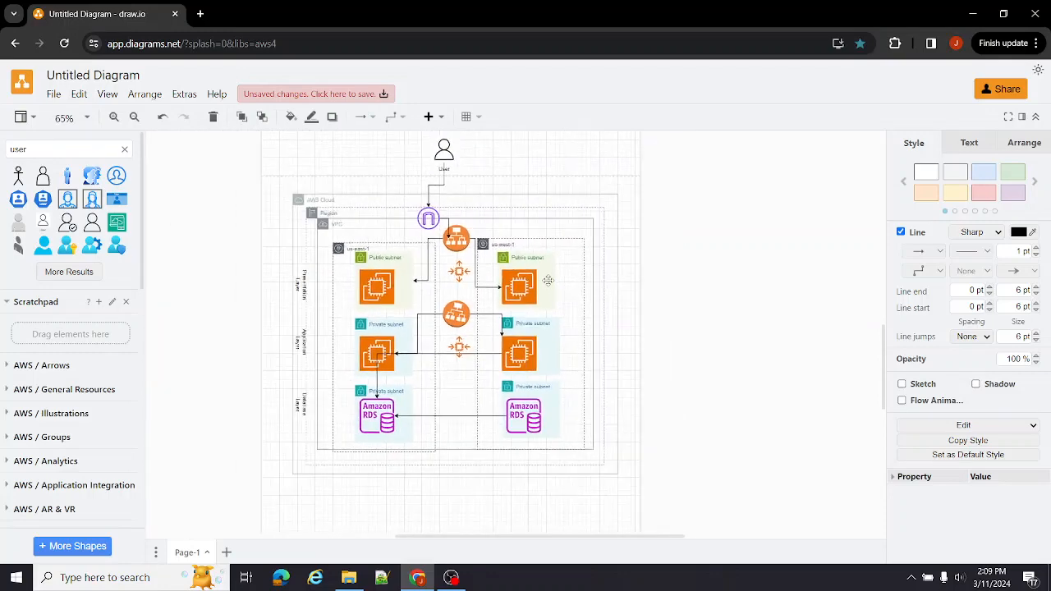